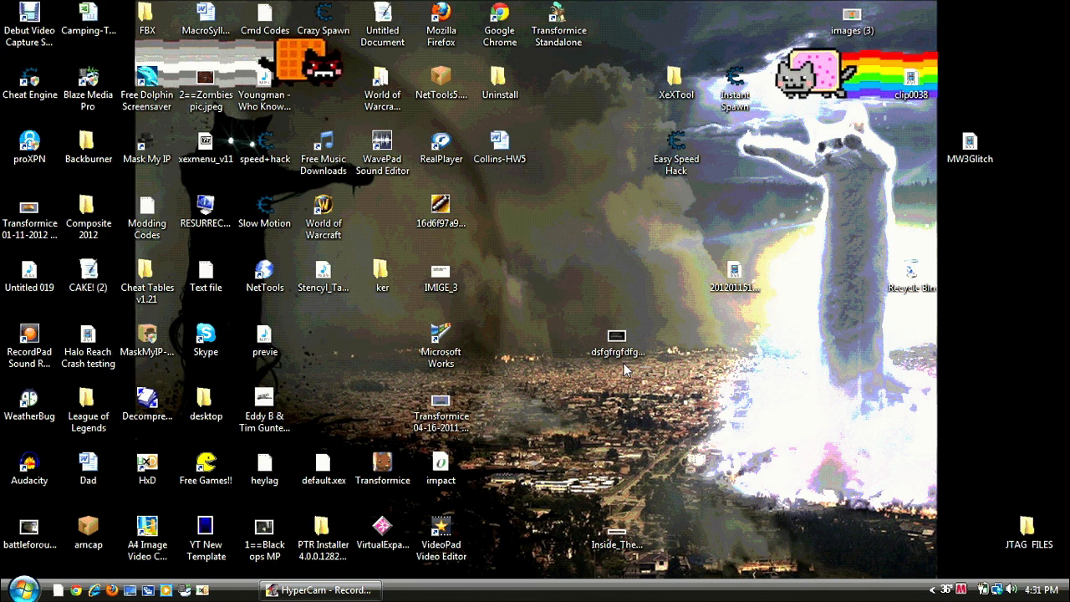
key("super")
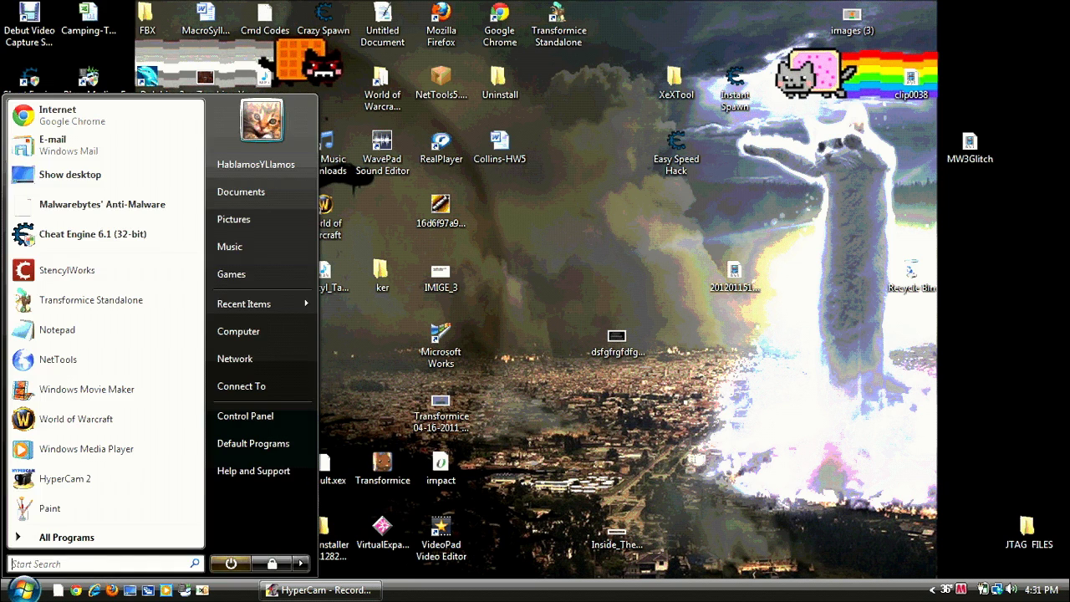
key("Escape")
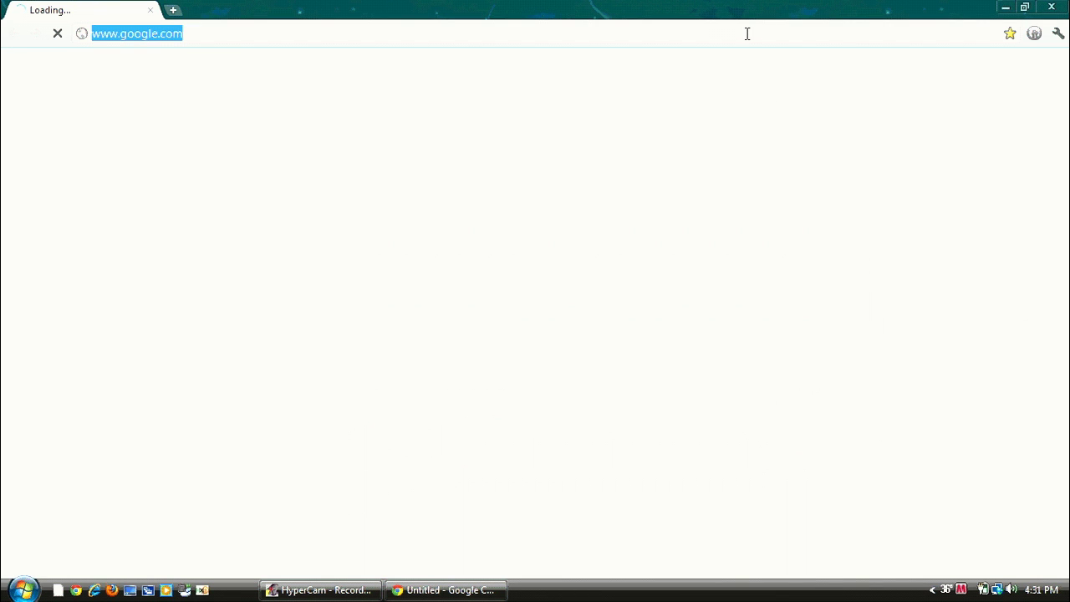
type("www")
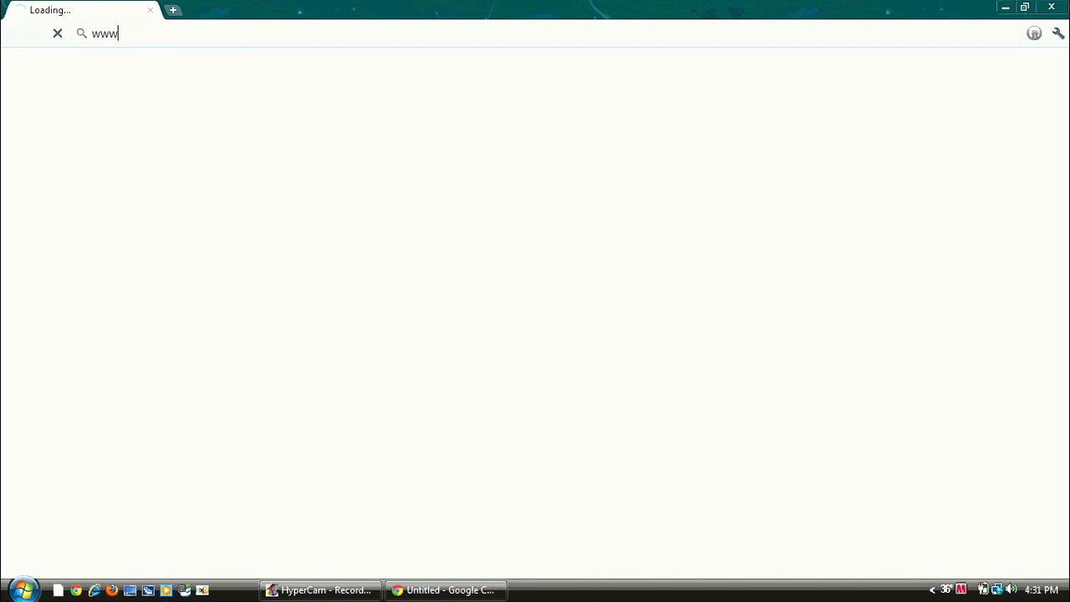
type(".stencyl.com")
key("Return")
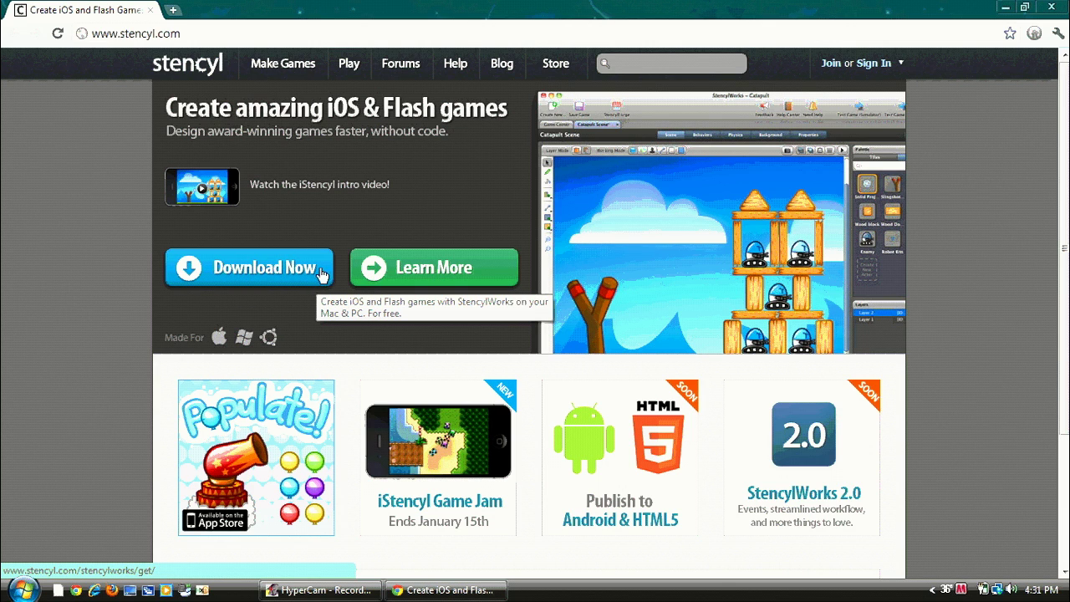
- Close Chrome, launch StencylWorks and open the Darc & Lite 2! game from My Games
left_click(1062, 7)
key("super")
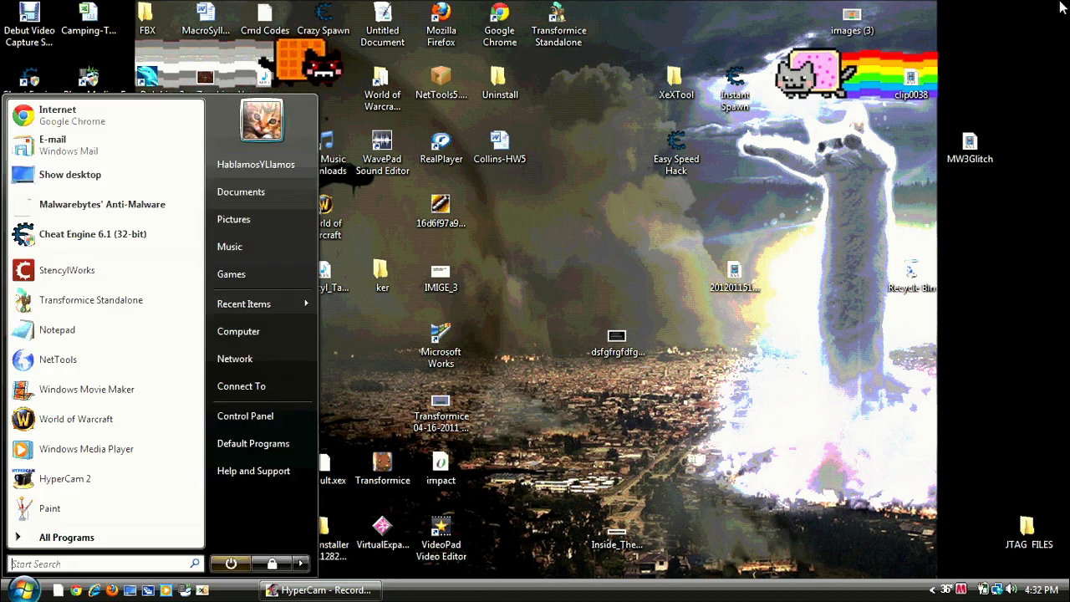
left_click(125, 276)
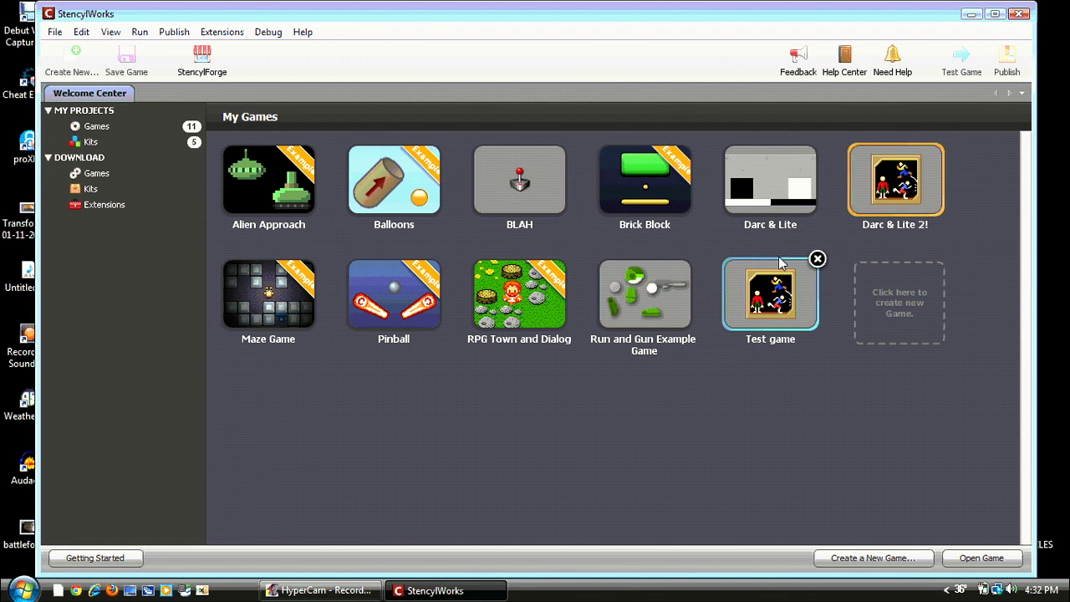
left_click(888, 184)
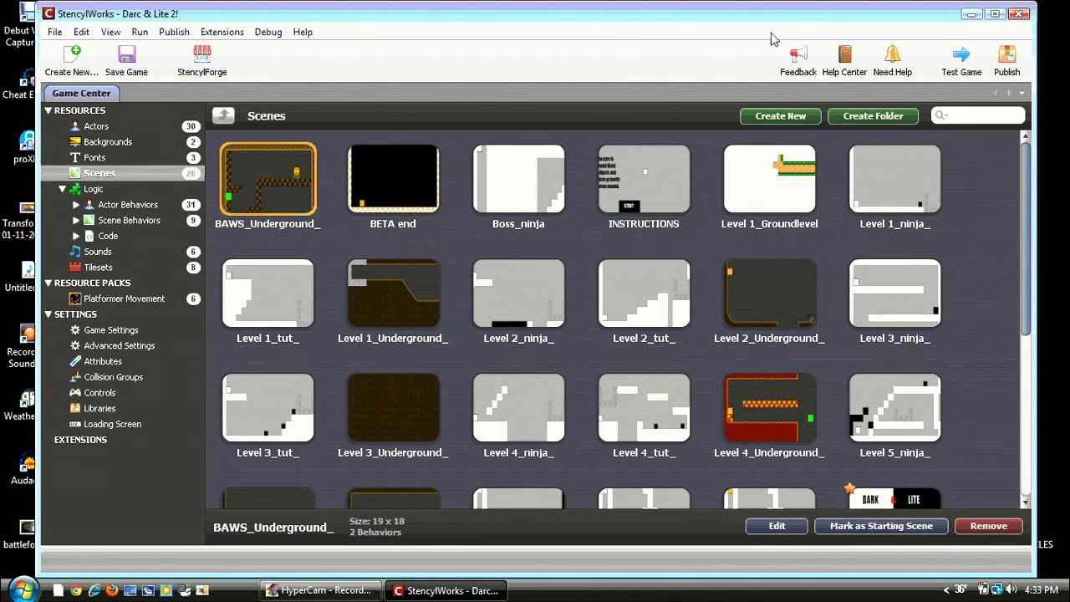
- Look through the game's backgrounds and fonts, then return to its scene list
left_click(145, 141)
left_click(153, 157)
left_click(148, 171)
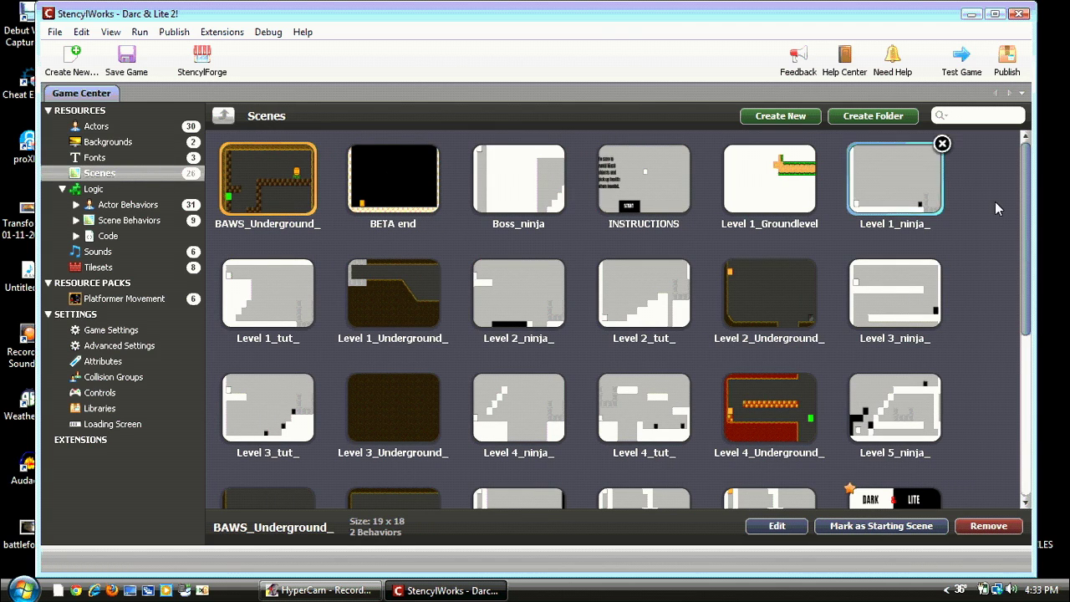
scroll(963, 251, "down", 5)
scroll(957, 334, "up", 4)
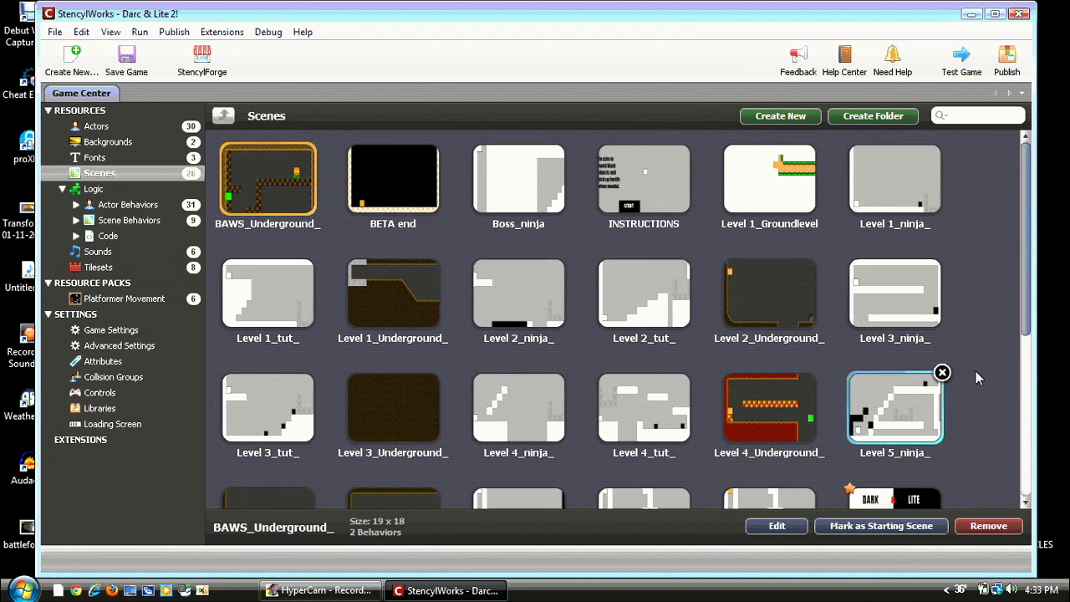
scroll(973, 354, "down", 5)
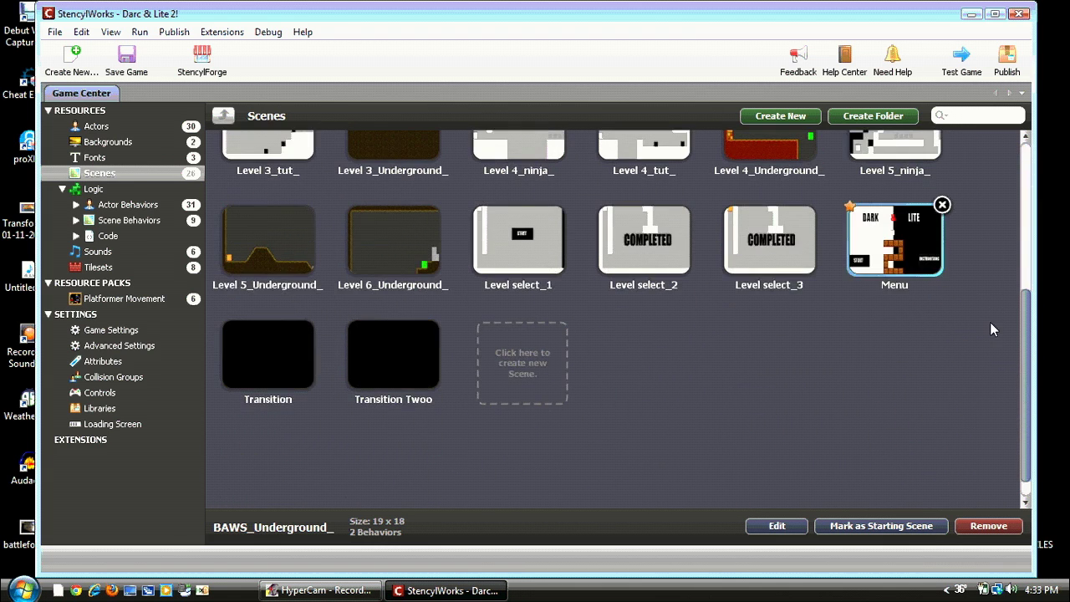
- Create a scene named 'level' with an orange-to-green vertical gradient background
left_click(525, 378)
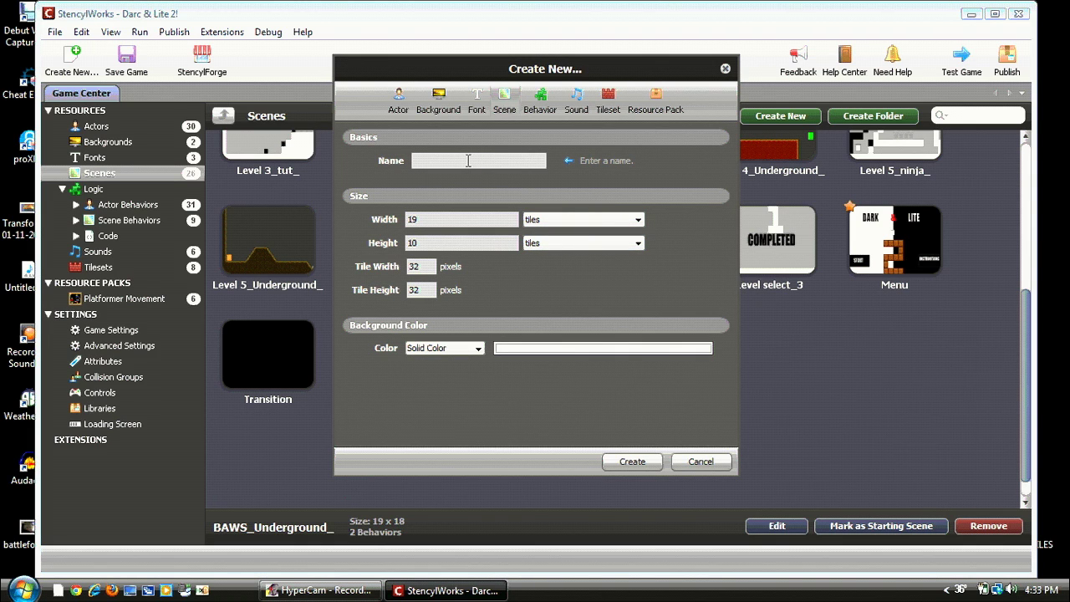
type("level")
left_click(473, 348)
left_click(465, 386)
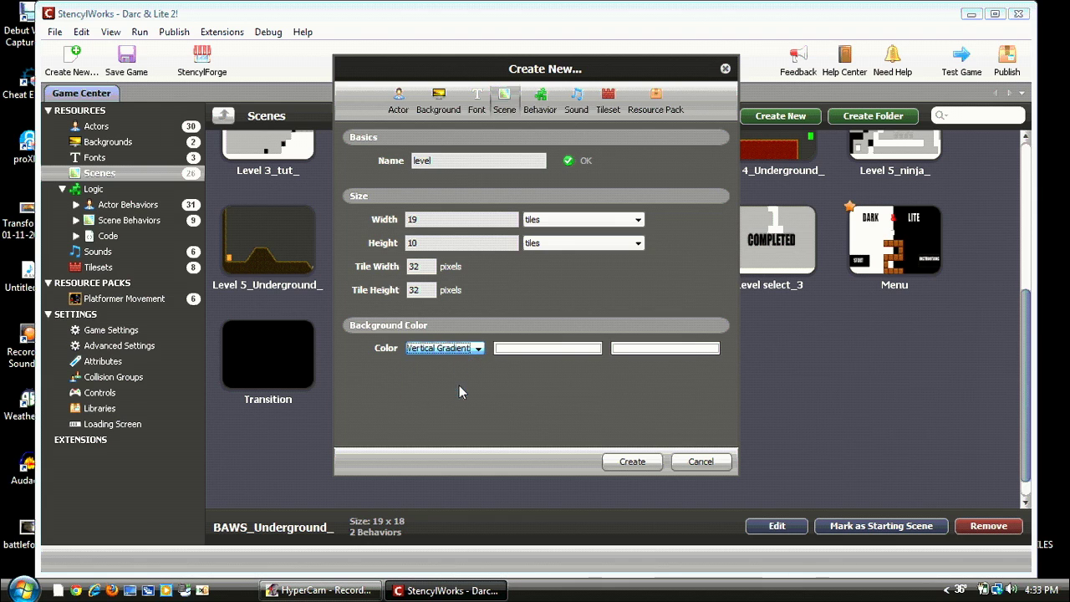
left_click(536, 348)
left_click(505, 403)
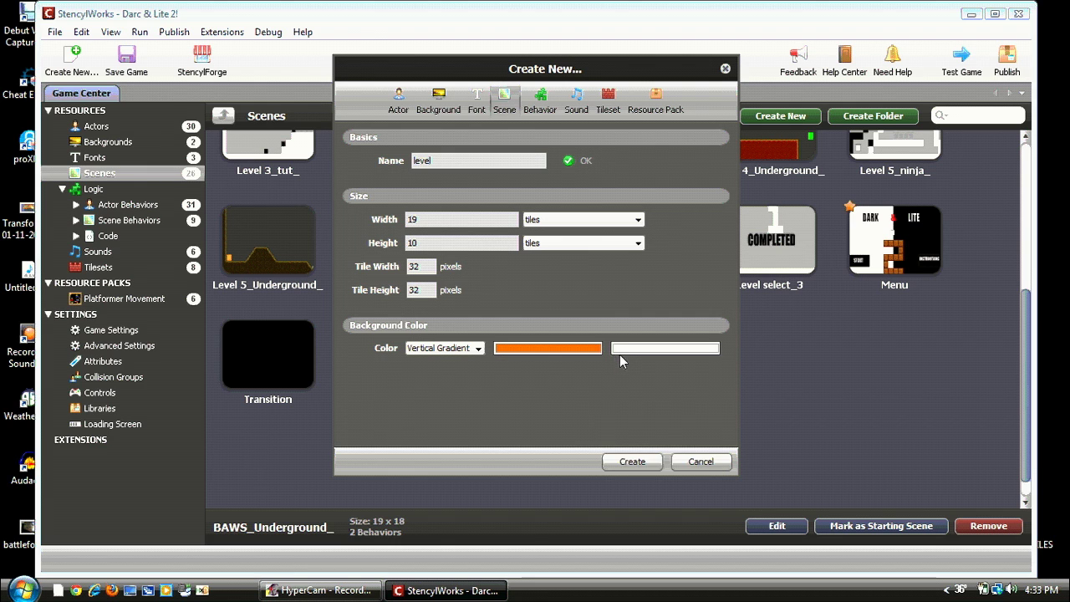
left_click(620, 352)
left_click(657, 411)
left_click(623, 463)
scroll(985, 178, "up", 4)
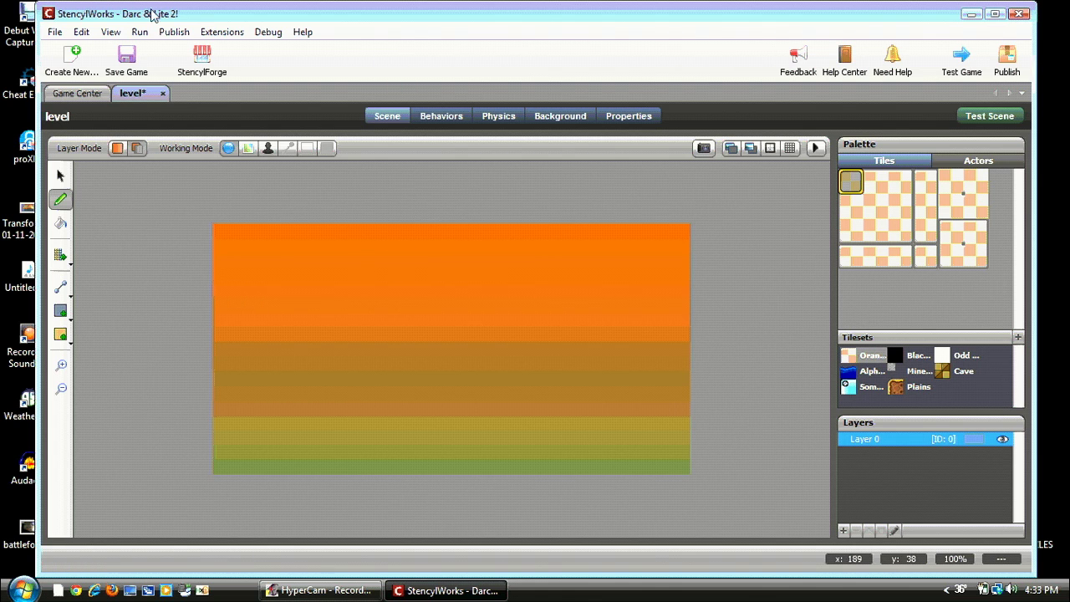
- Browse StencylForge's Tilesets section and select the Plains tileset
left_click(203, 55)
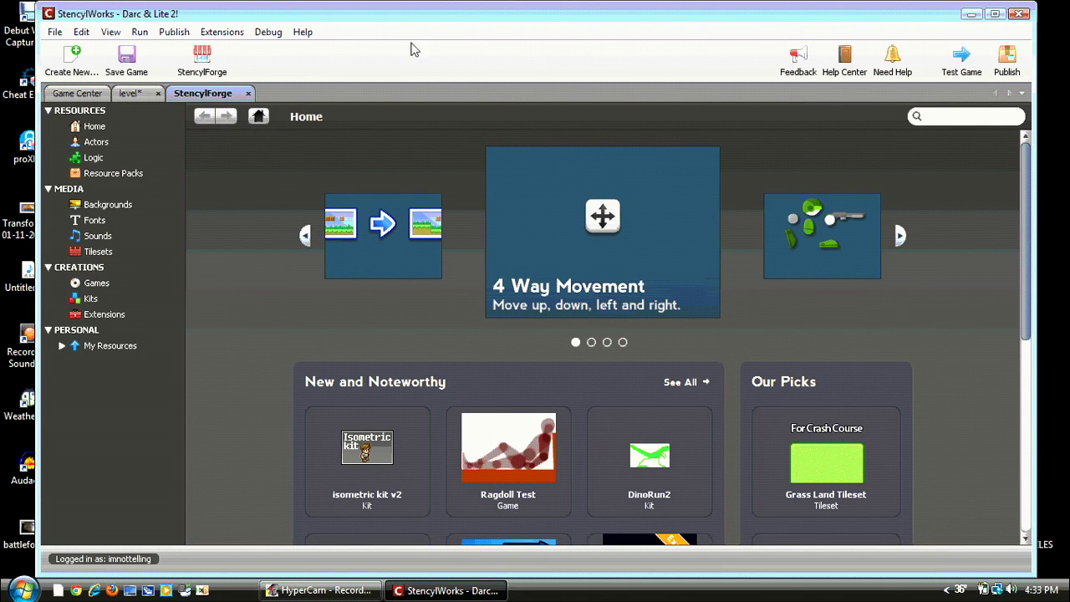
scroll(1003, 333, "down", 4)
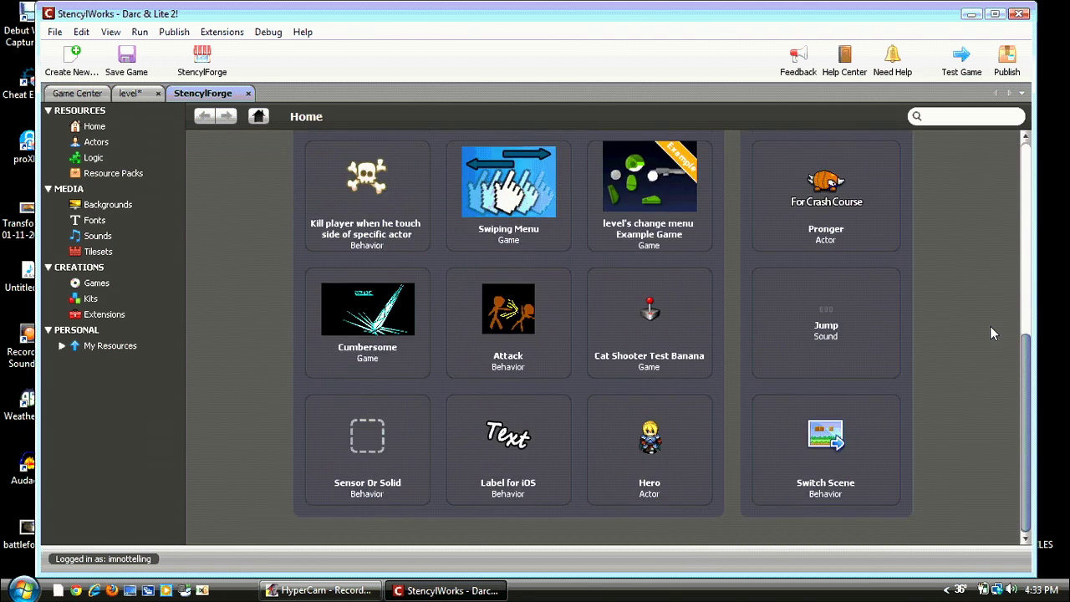
scroll(990, 333, "up", 5)
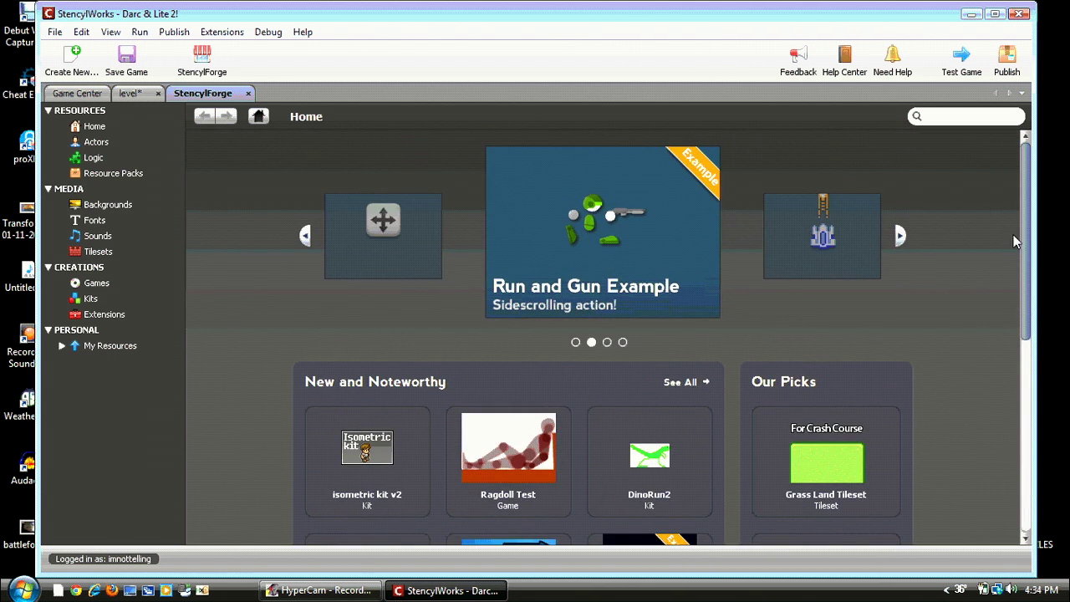
scroll(960, 200, "down", 2)
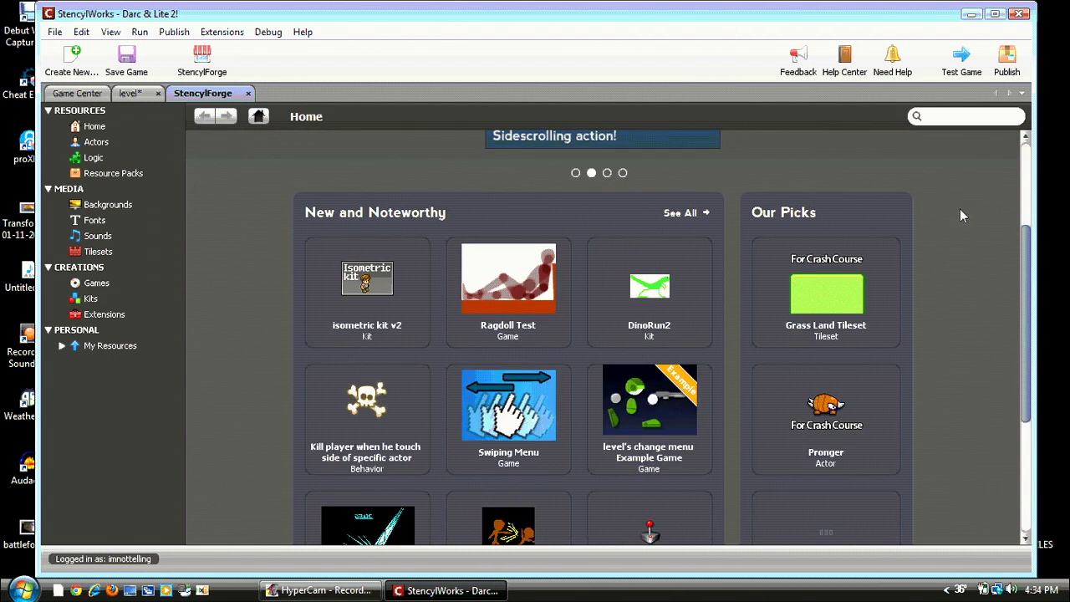
left_click(951, 114)
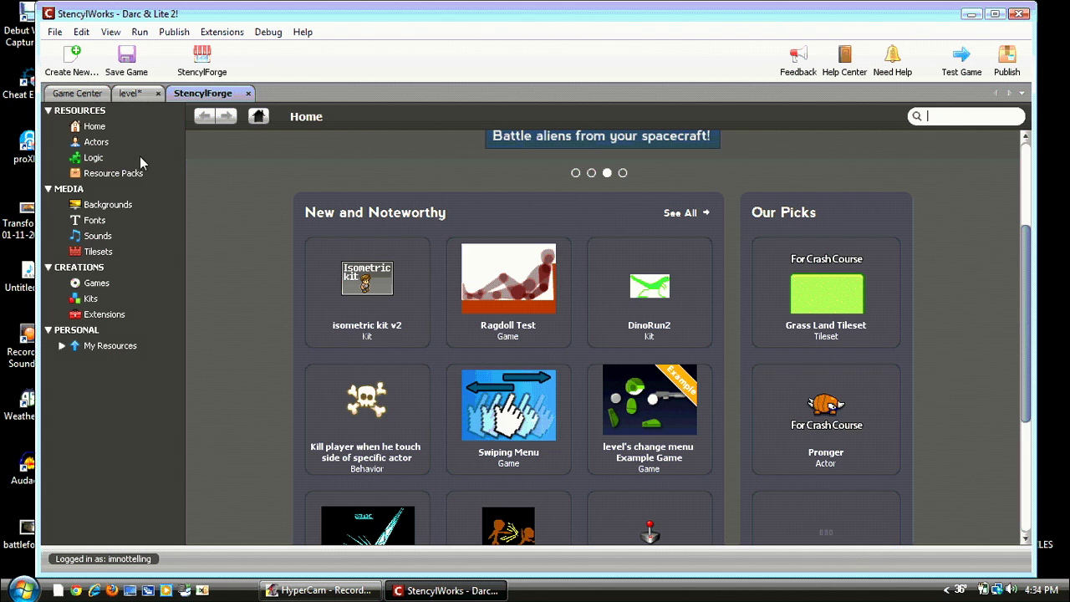
left_click(98, 252)
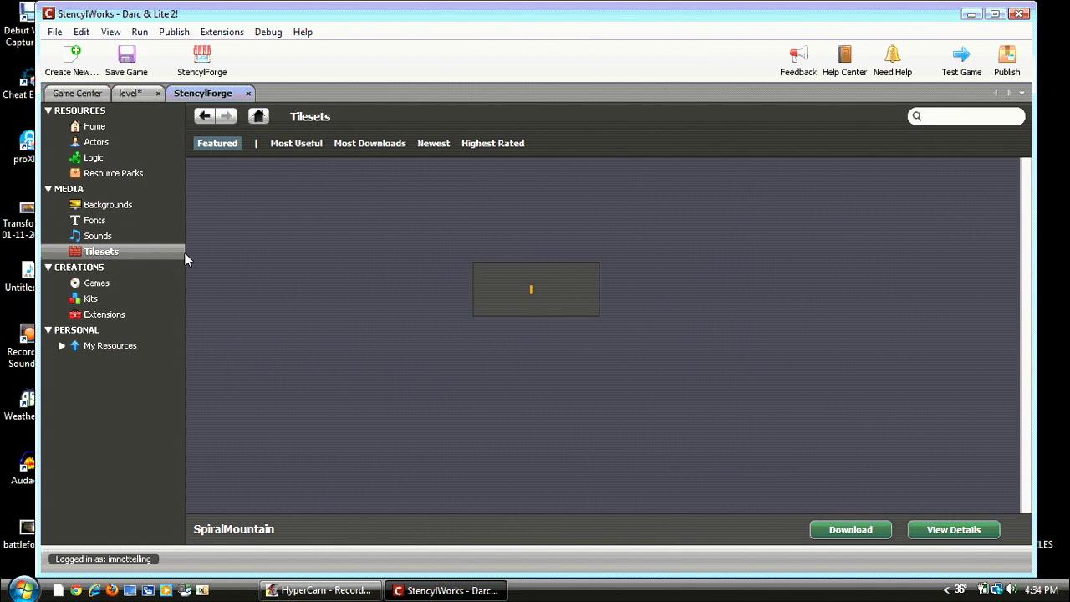
scroll(952, 316, "down", 5)
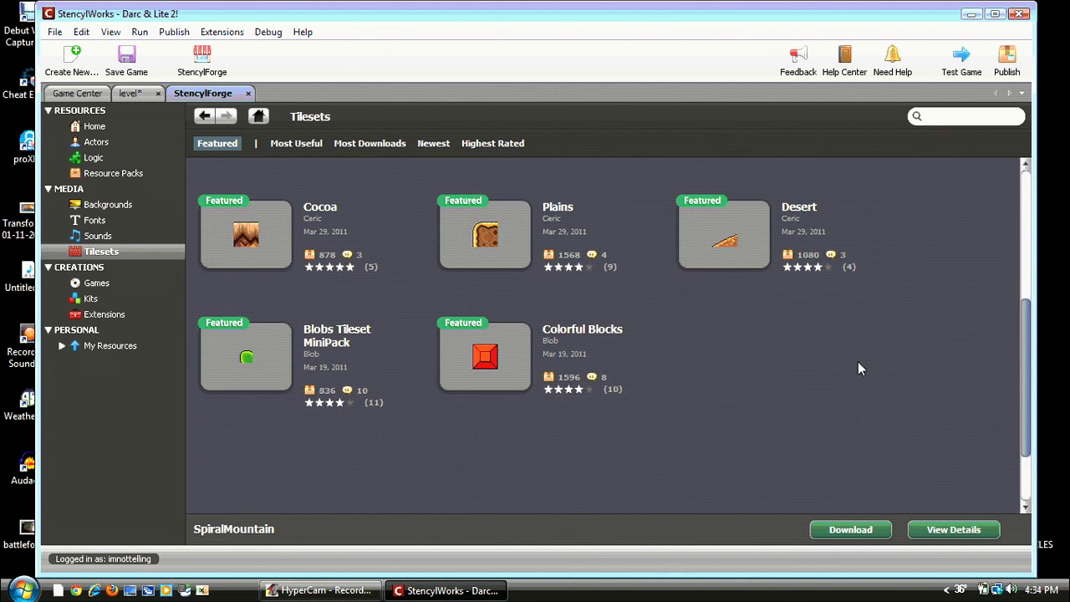
left_click(501, 226)
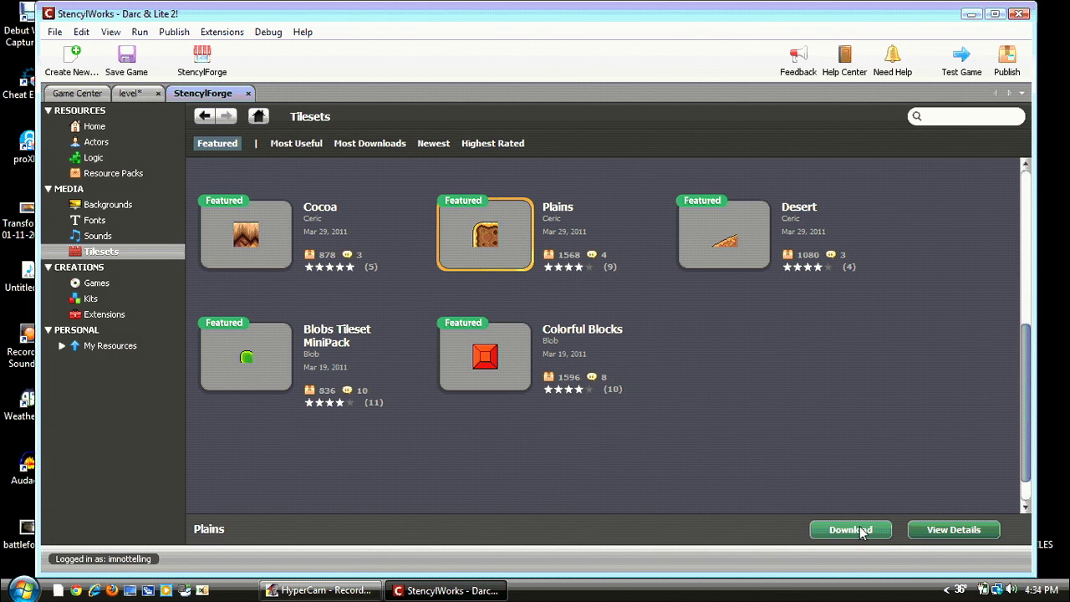
- Paint a grass floor across the lower level and grass walls along both edges
left_click(148, 99)
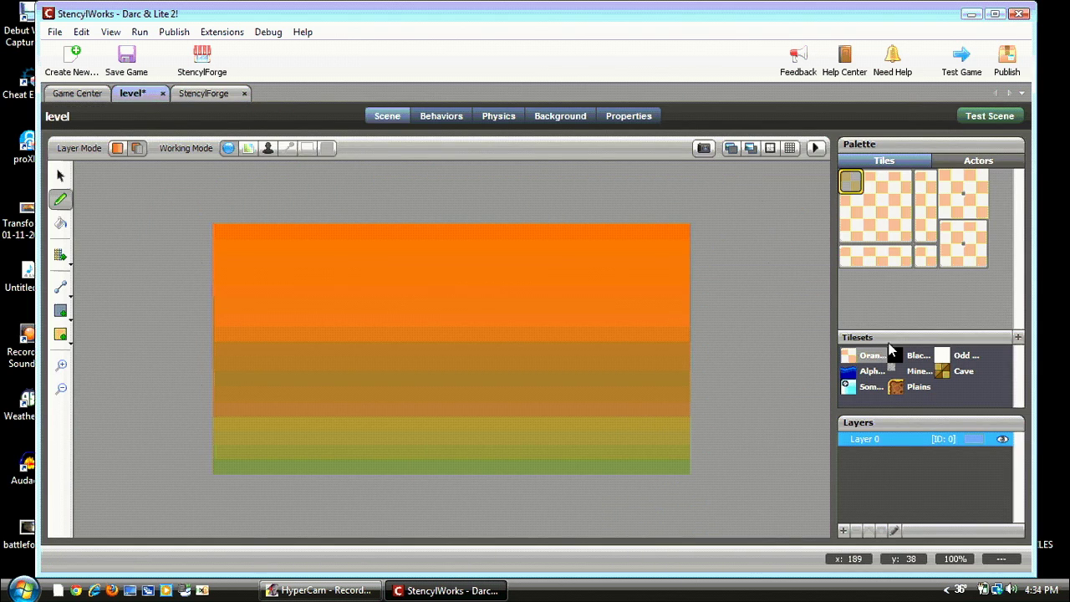
left_click(918, 386)
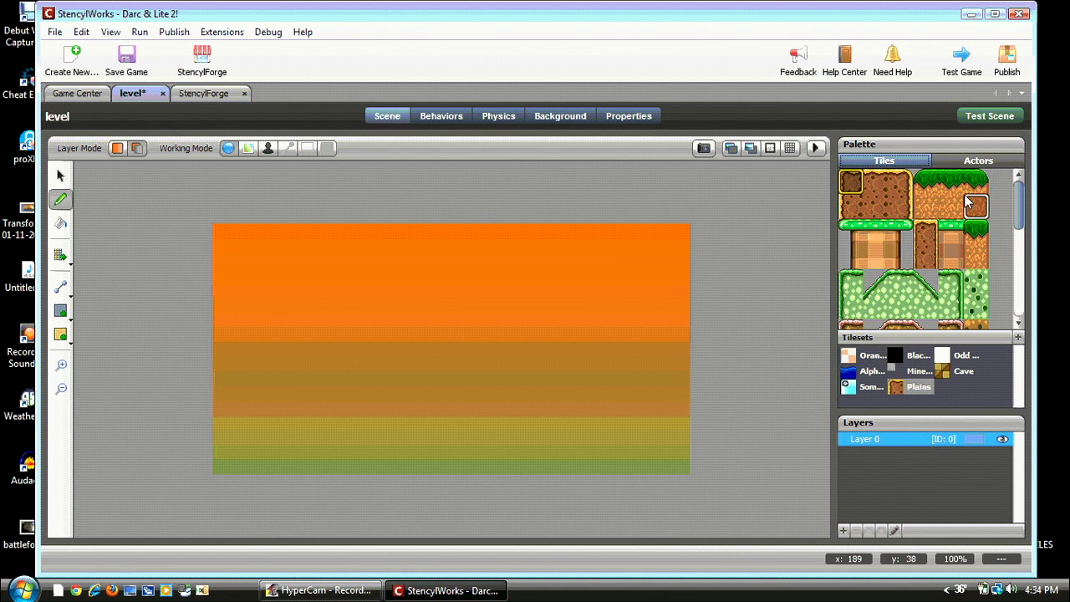
scroll(953, 234, "down", 4)
scroll(937, 255, "up", 4)
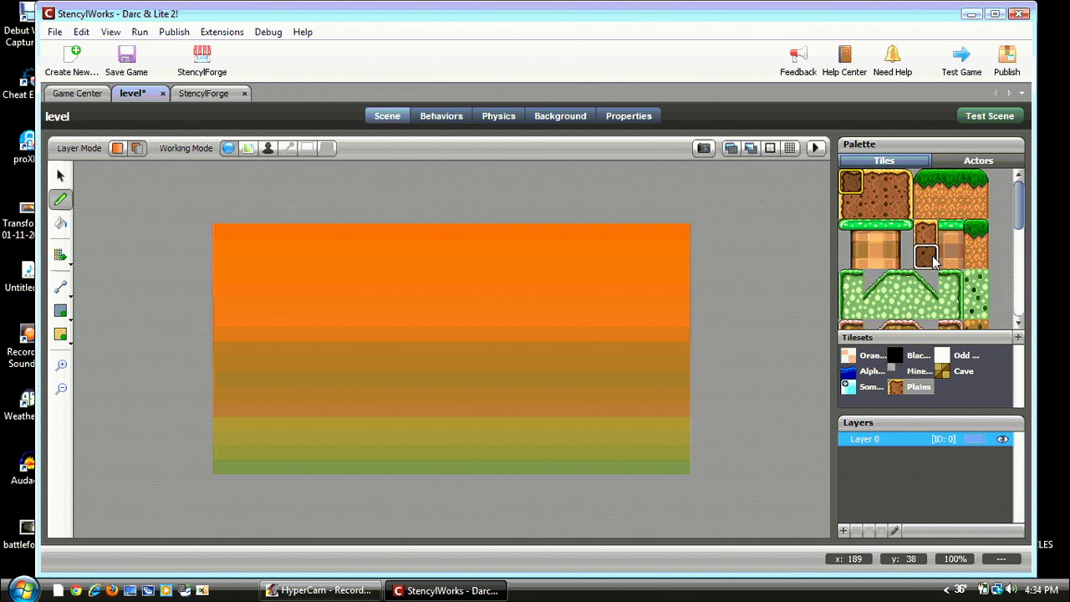
left_click(901, 282)
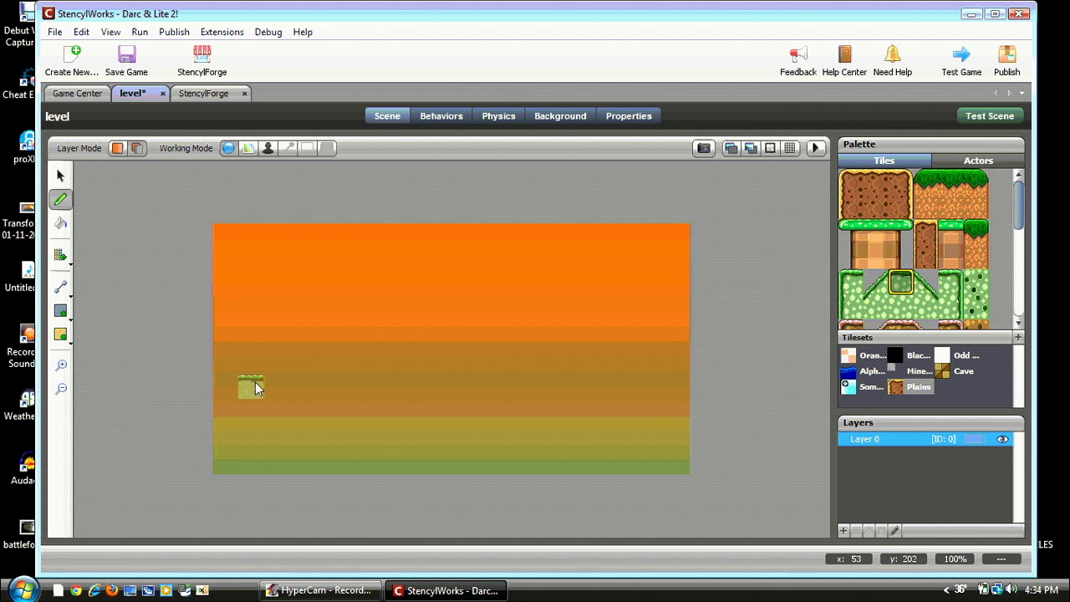
mouse_move(255, 387)
left_mouse_down()
mouse_move(655, 384)
mouse_move(680, 353)
mouse_move(680, 230)
left_mouse_up()
left_click(851, 307)
left_click(951, 307)
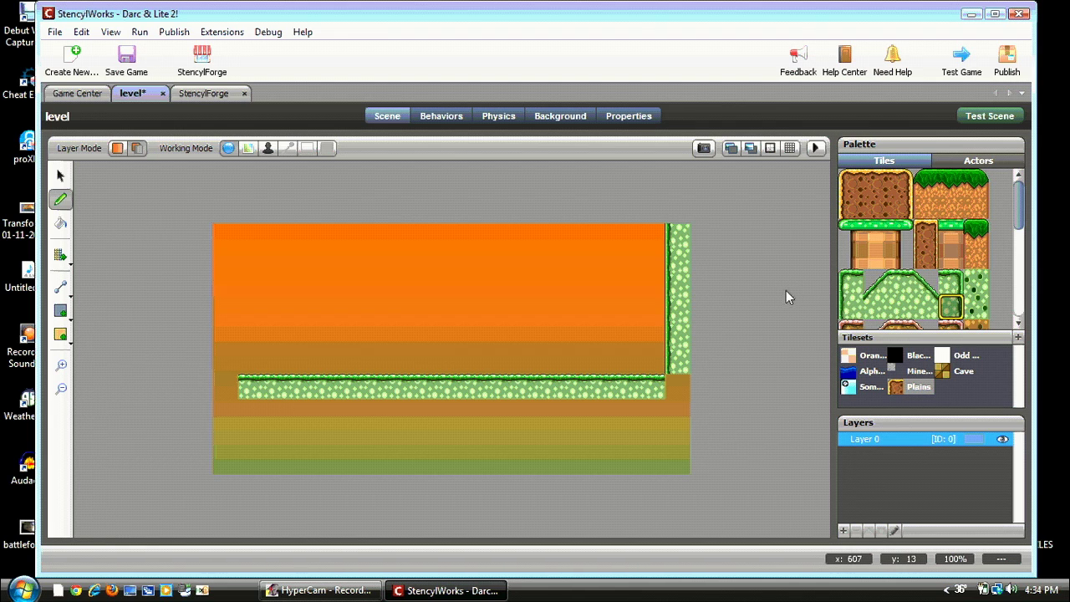
left_click_drag(227, 368, 224, 232)
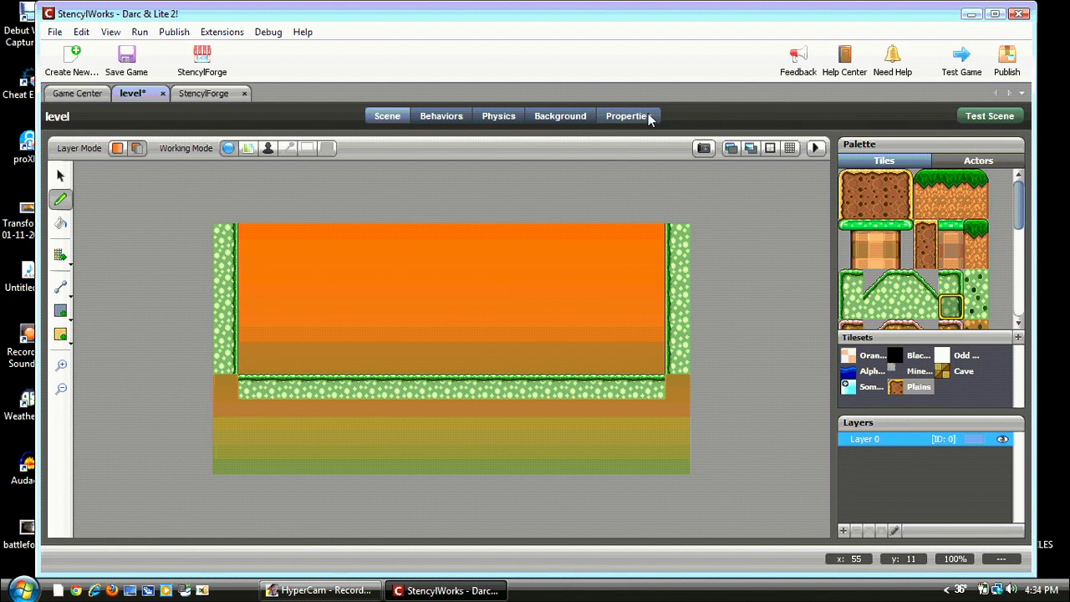
- Flood-fill the area below the floor with plain grass tiles
left_click(900, 307)
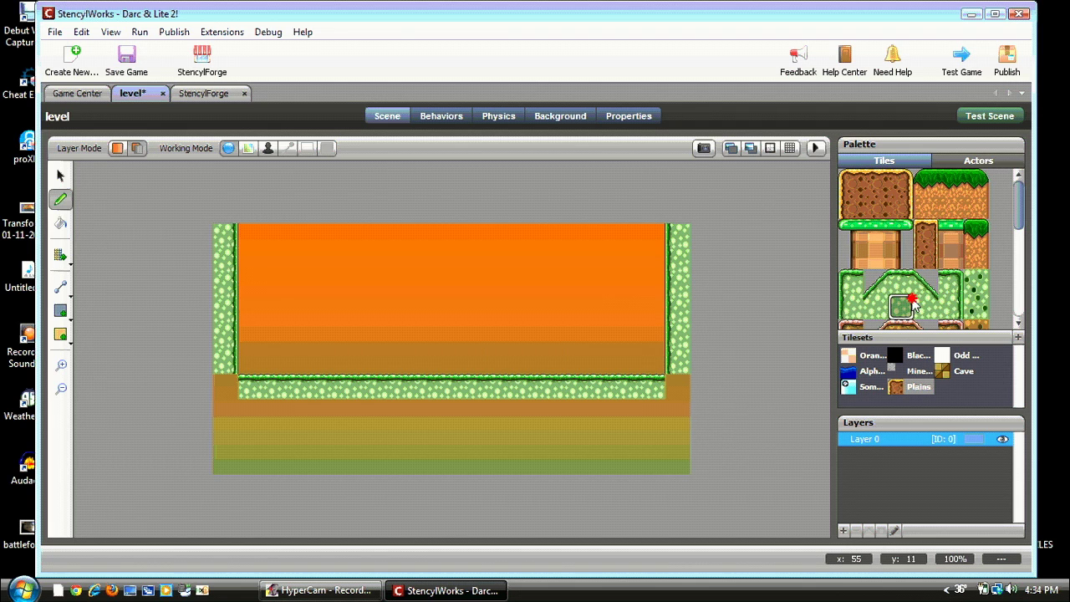
left_click(60, 223)
left_click(377, 411)
left_click(926, 303)
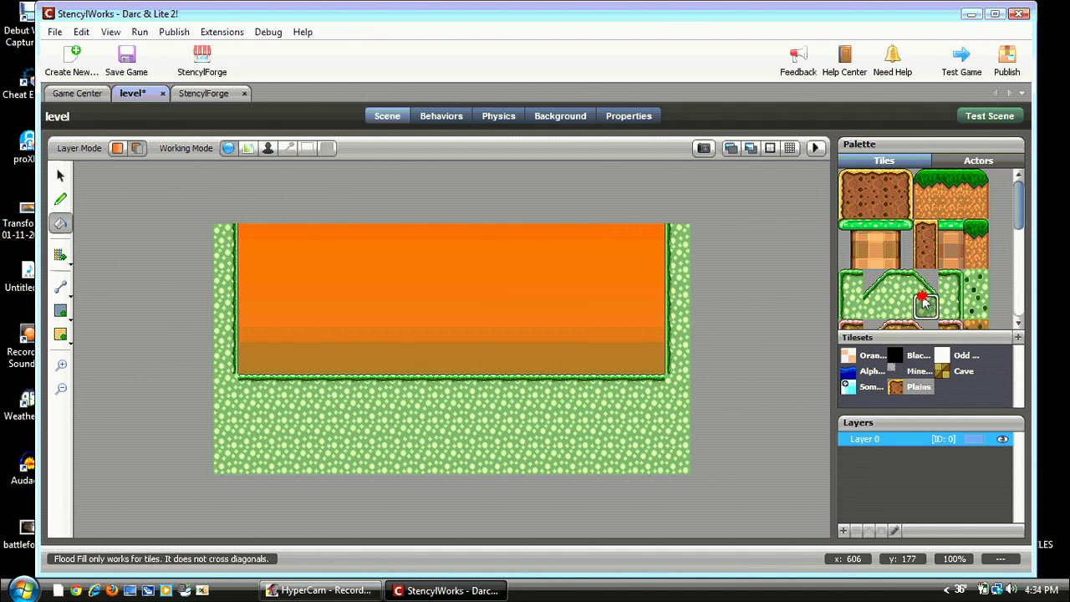
- Place a three-tile grass platform near the bottom right with the Pencil tool
key("p")
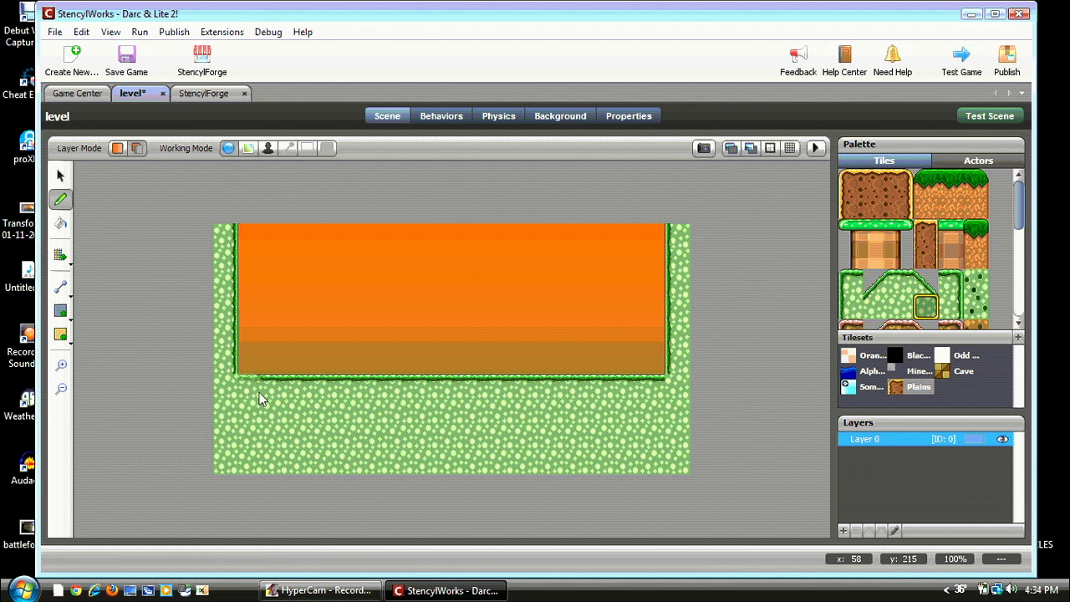
left_click(881, 309)
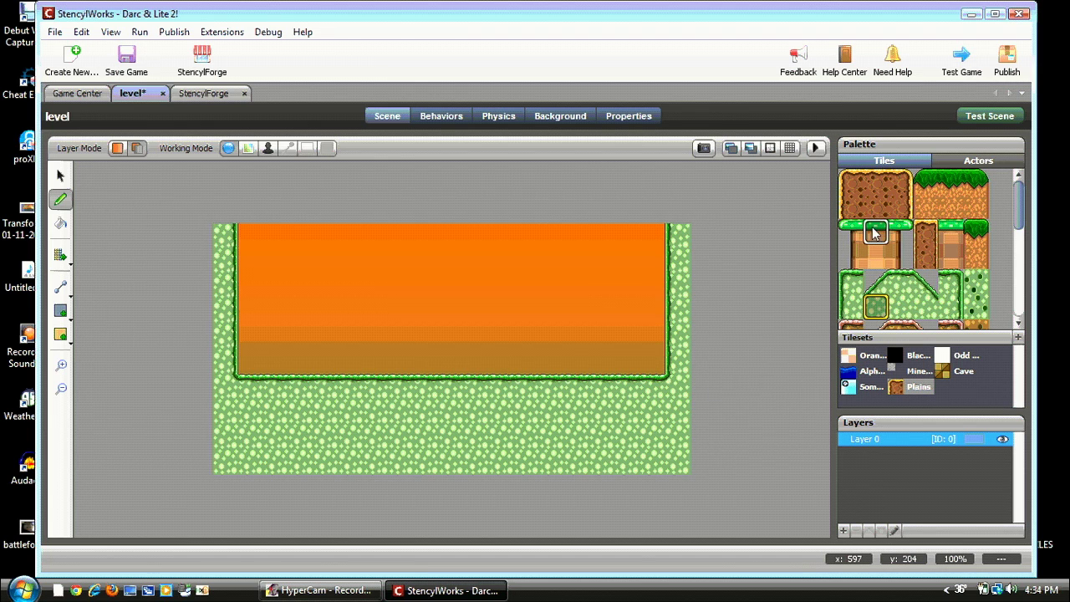
left_click_drag(853, 232, 903, 233)
left_click(610, 361)
scroll(931, 230, "down", 1)
scroll(931, 225, "up", 1)
scroll(940, 260, "down", 3)
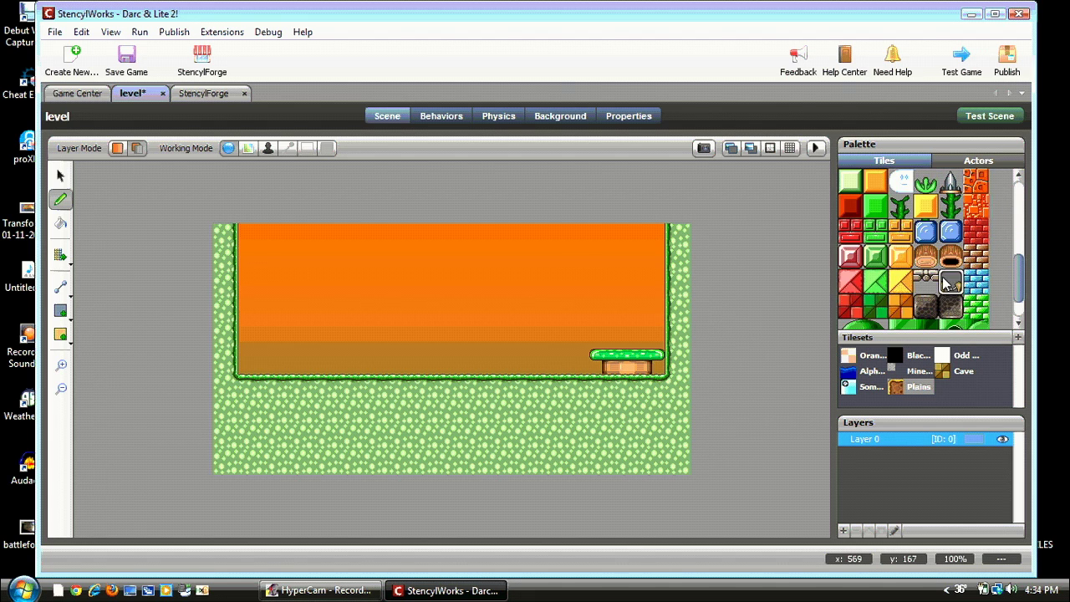
scroll(941, 276, "up", 3)
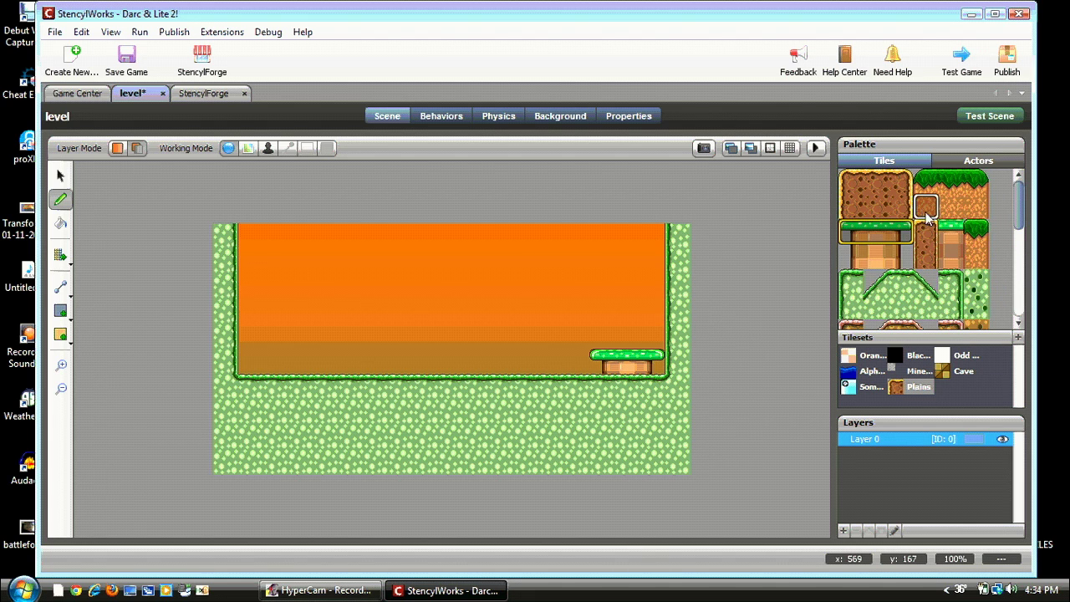
- Paint a grass-topped dirt pillar mid-floor and a taller column on the left
left_click(976, 243)
left_click(552, 339)
left_click_drag(476, 345, 477, 316)
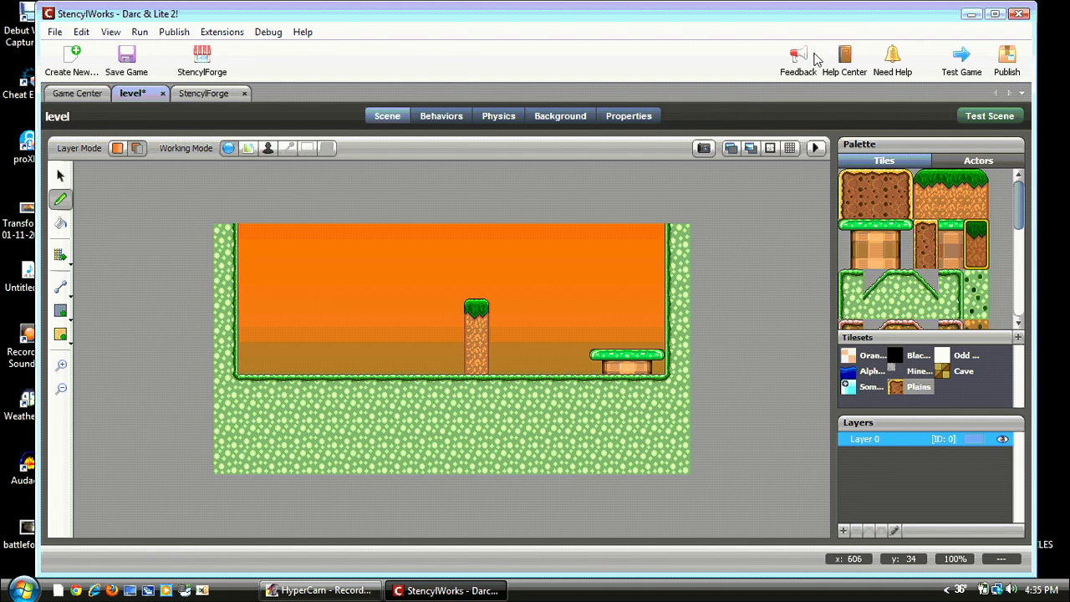
left_click(951, 239)
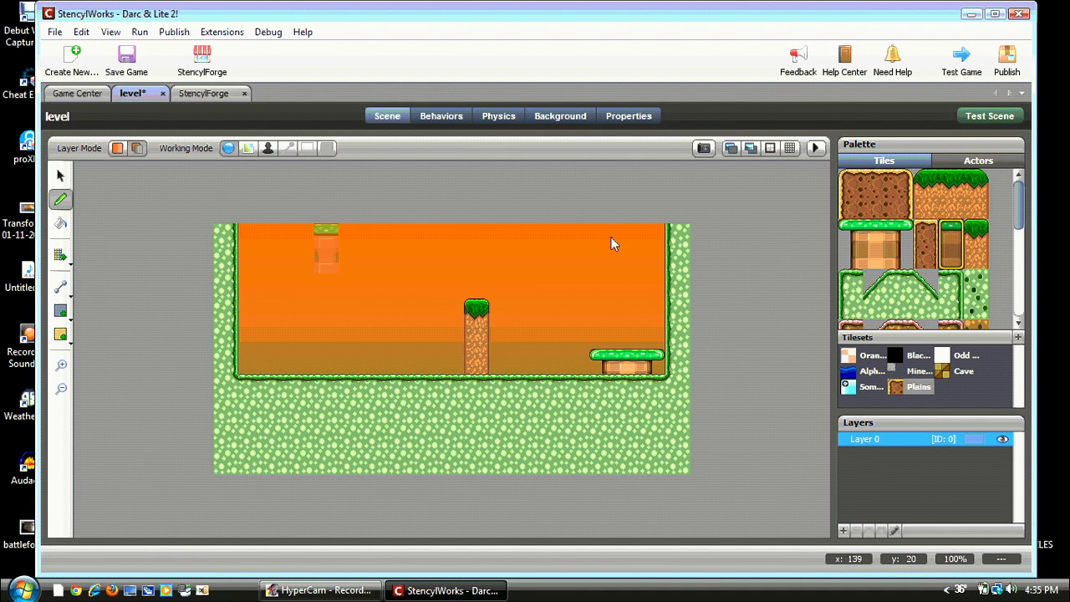
left_click_drag(326, 324, 326, 341)
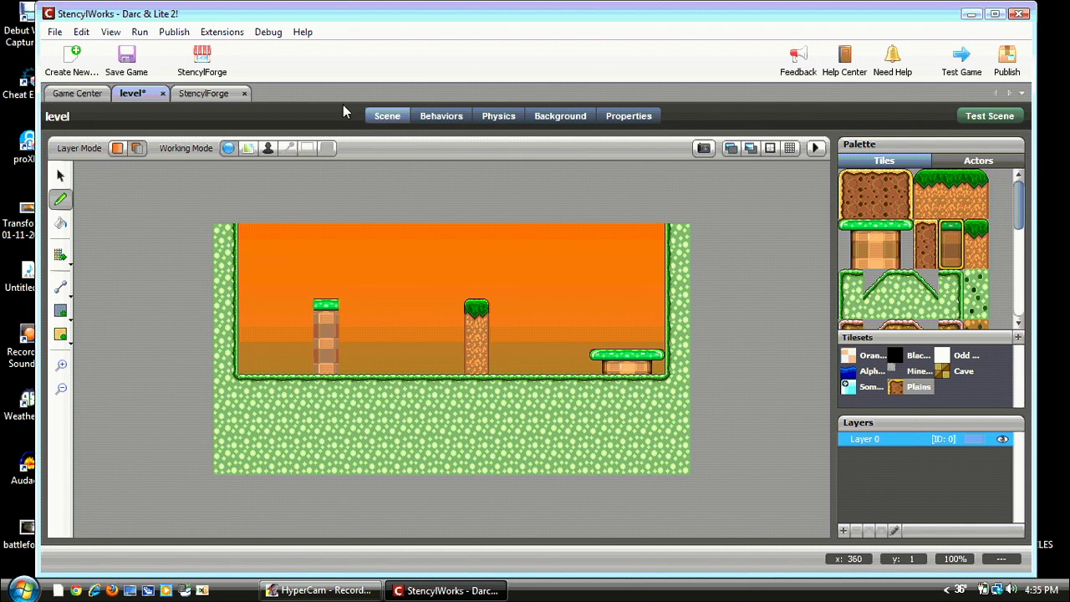
- Set the level's vertical gravity to 85 and show the scene's Behaviors page
left_click(449, 117)
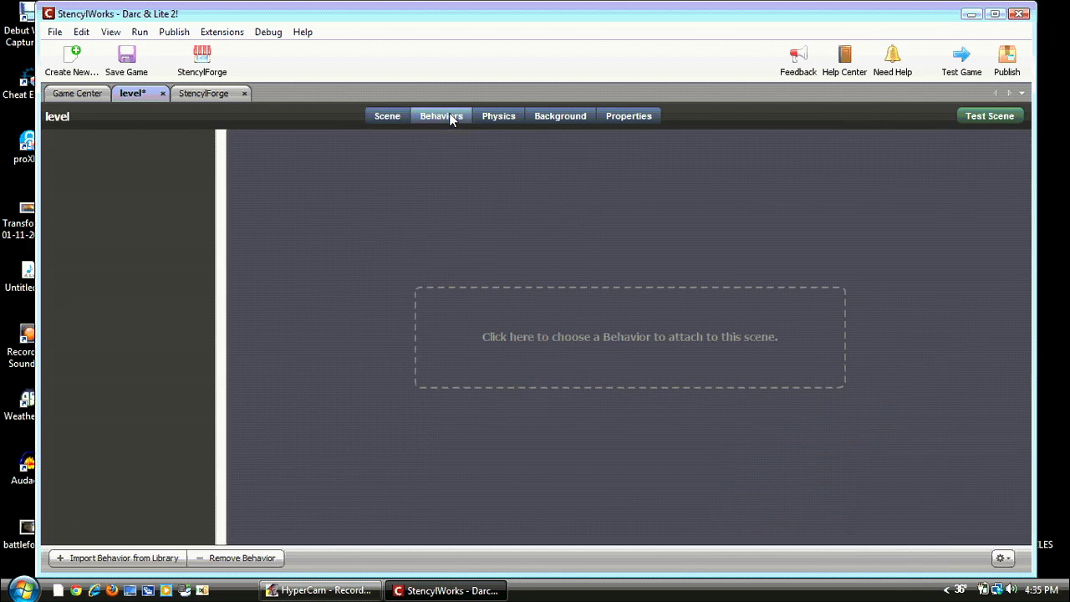
left_click(511, 116)
left_click(244, 265)
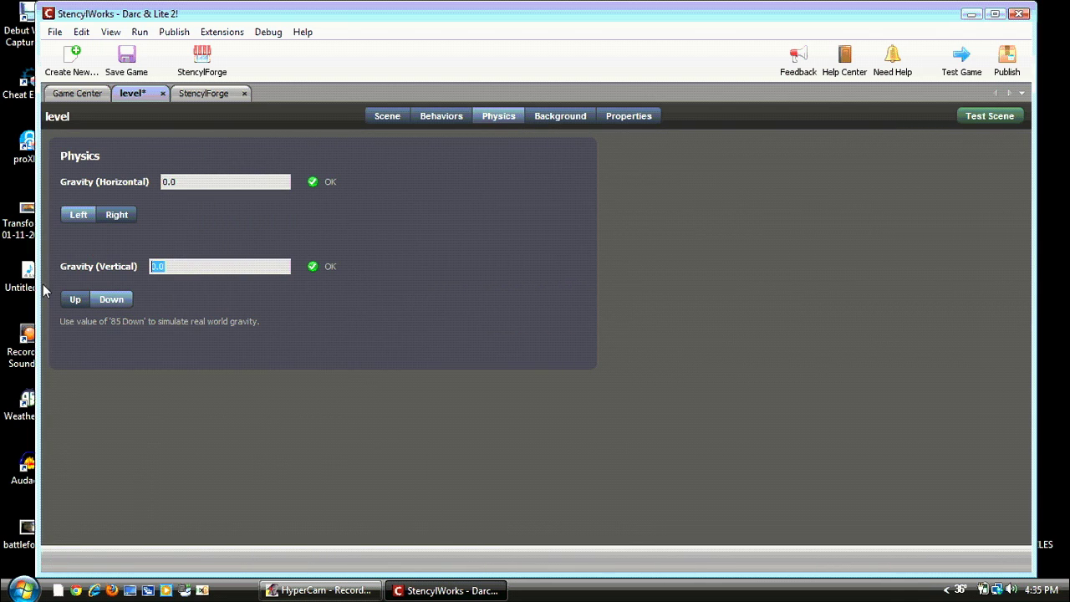
type("85")
left_click(385, 121)
left_click(435, 119)
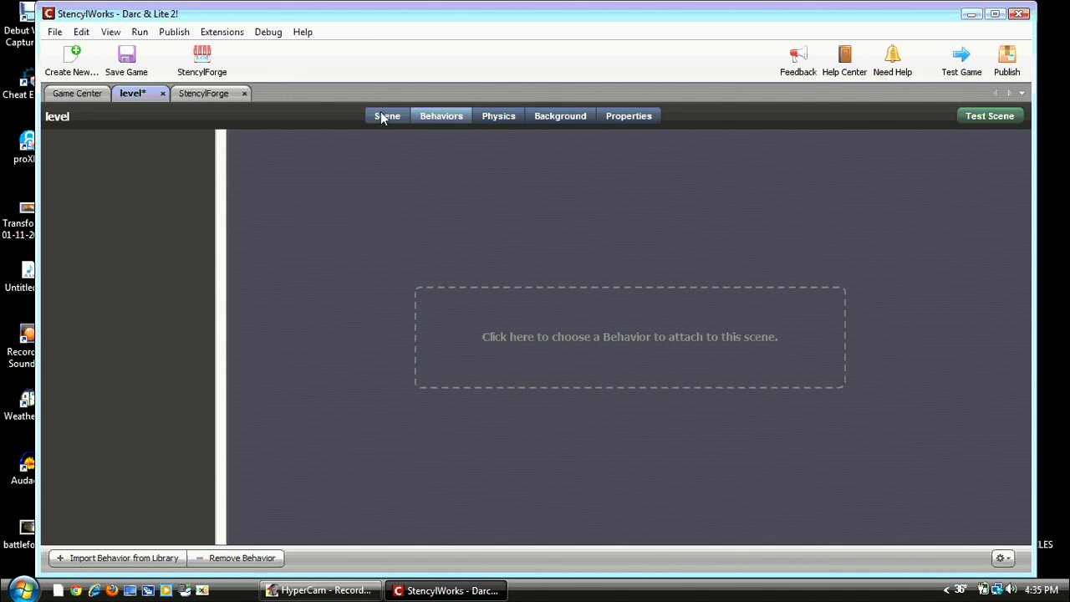
- Go to the Game Center and browse the game's list of actors
left_click(79, 93)
left_click(161, 125)
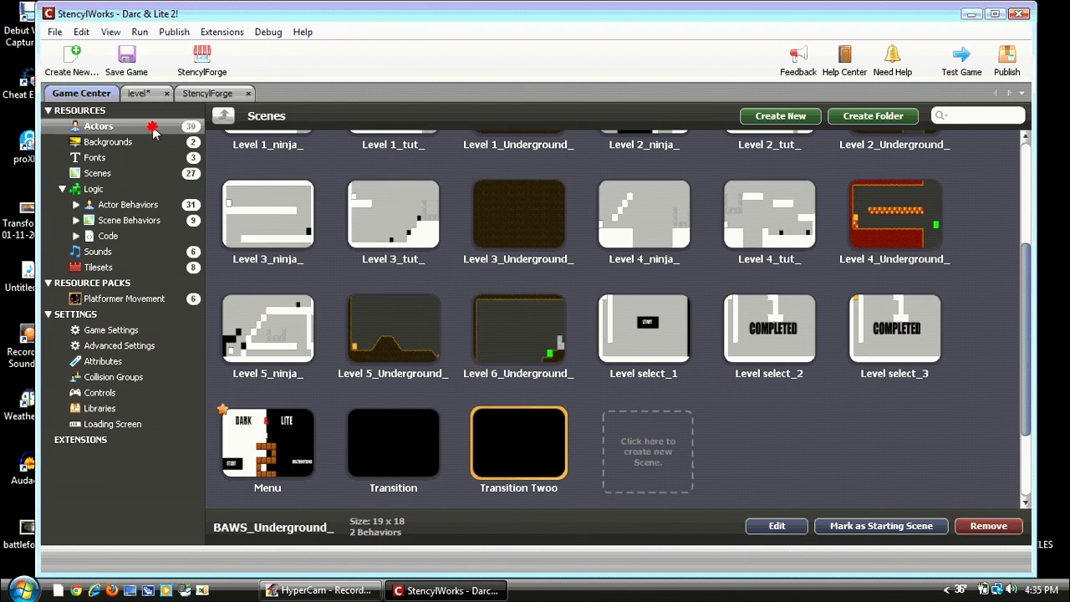
scroll(971, 335, "down", 3)
scroll(973, 379, "up", 3)
scroll(956, 339, "down", 3)
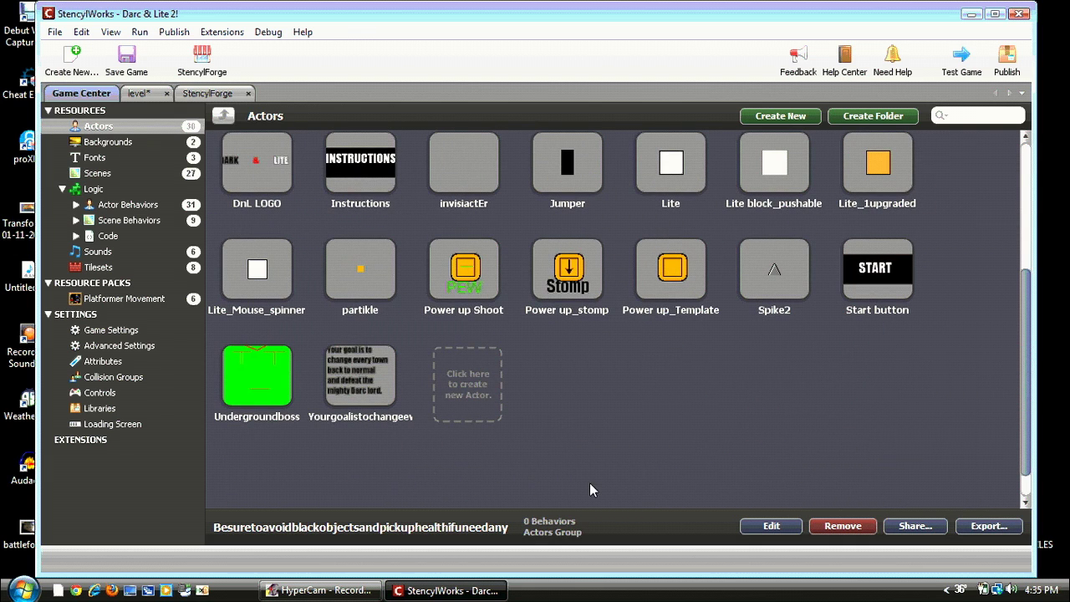
scroll(577, 473, "up", 1)
scroll(569, 449, "up", 1)
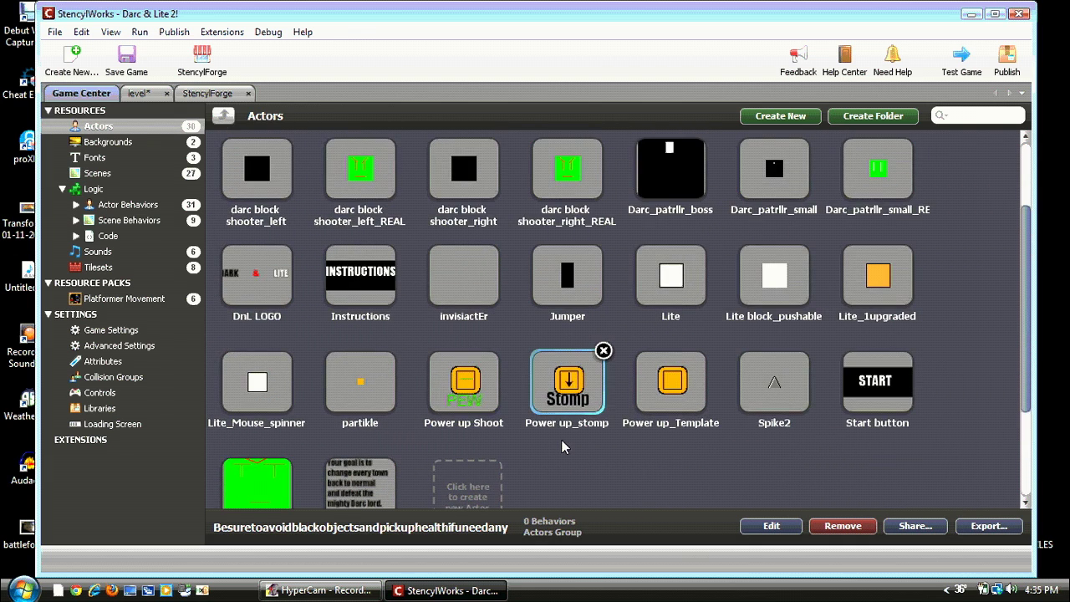
scroll(569, 381, "down", 2)
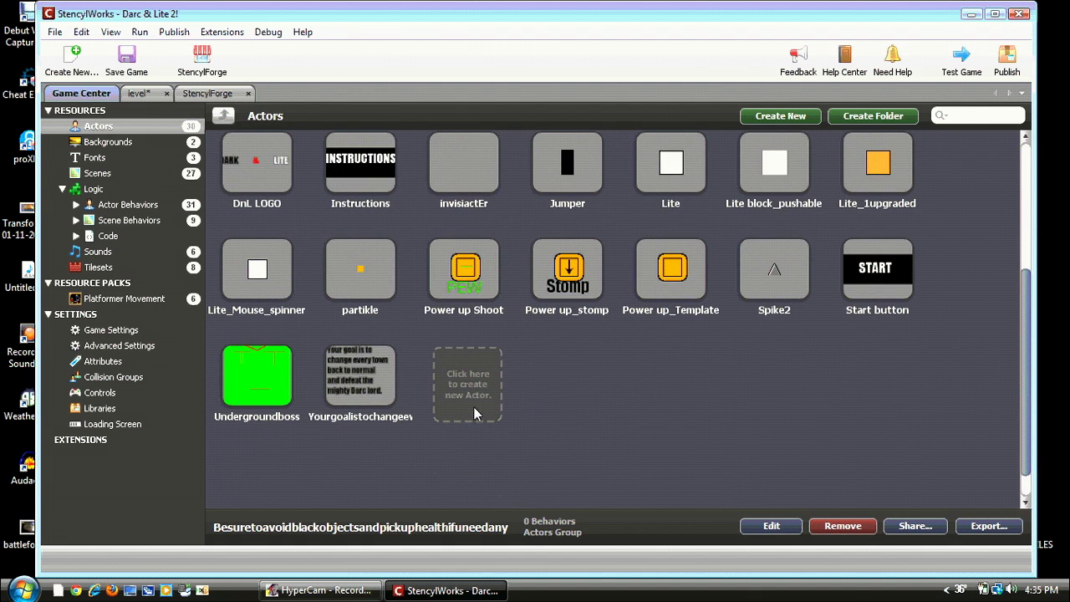
- Create an actor named 'guy' with Animation 0 and one frame for external editing
left_click(469, 398)
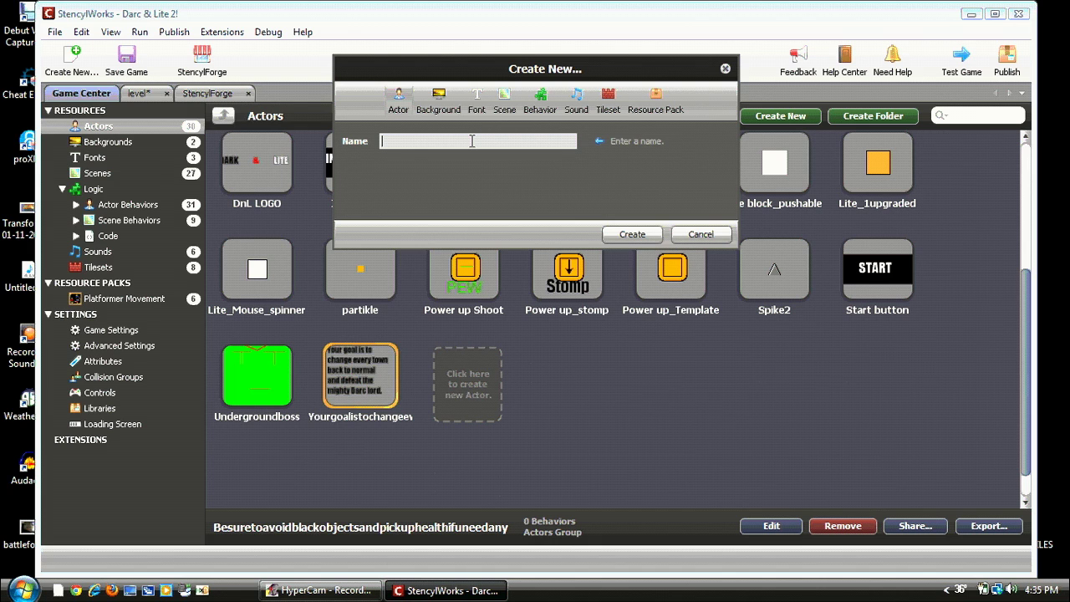
type("guy")
left_click(632, 235)
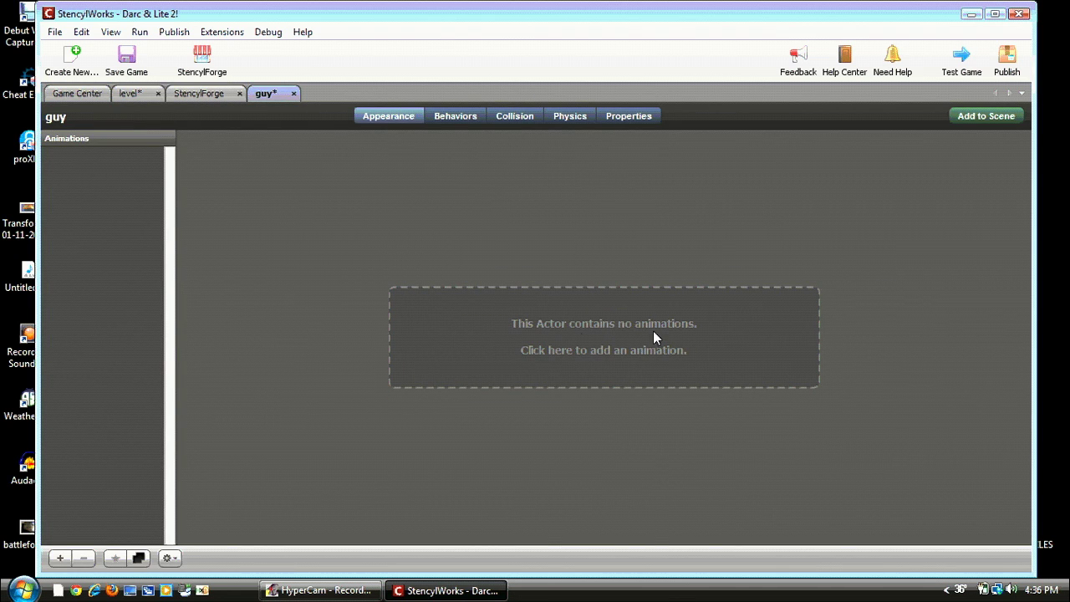
left_click(637, 353)
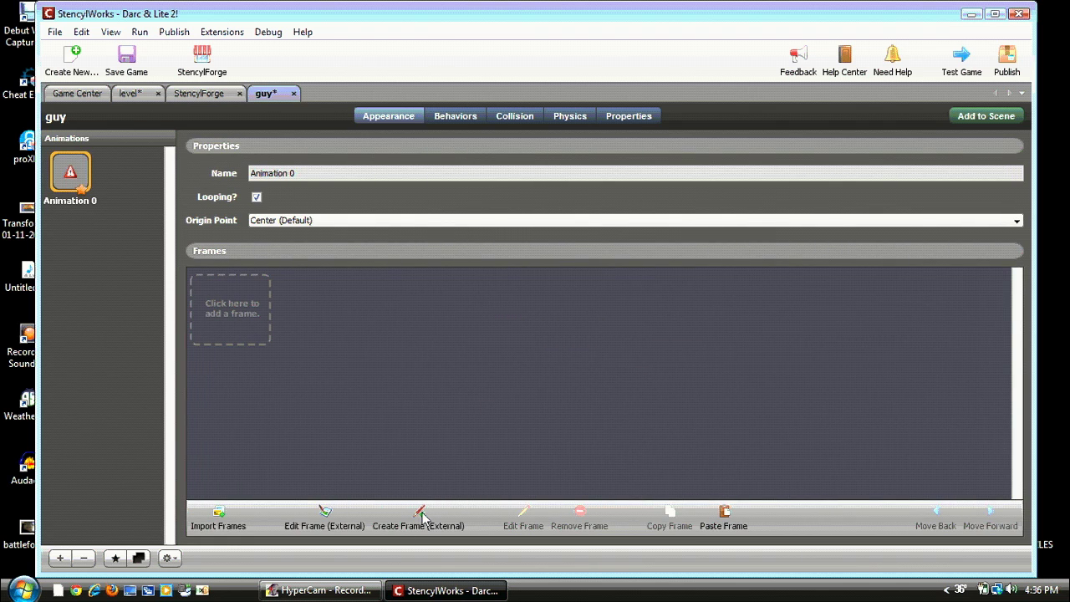
left_click(421, 514)
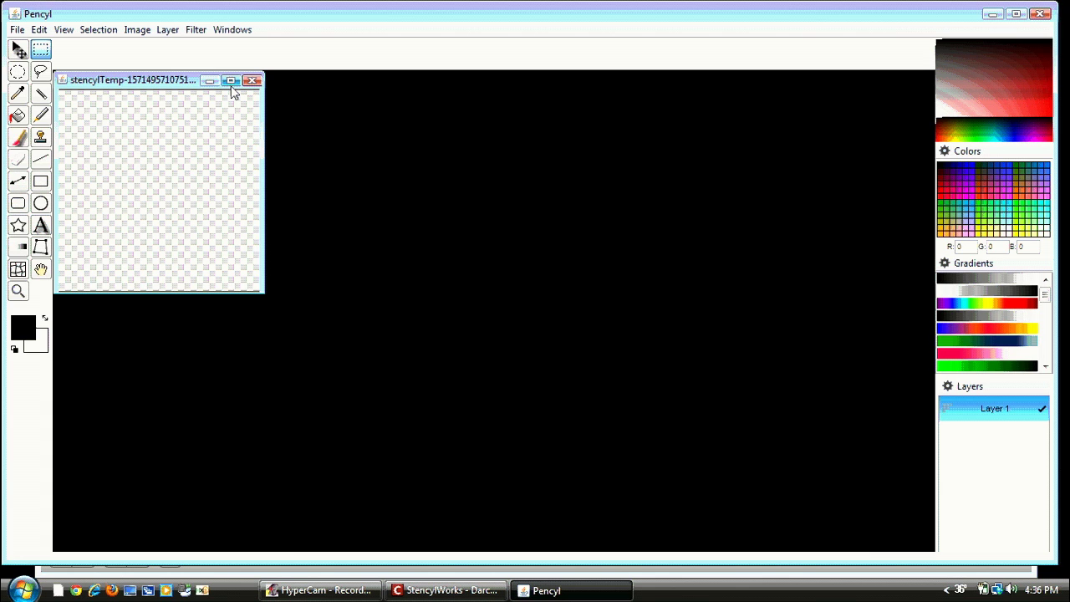
- Fill the frame with solid blue using the Paint Bucket, then save and quit Pencyl
left_click(232, 83)
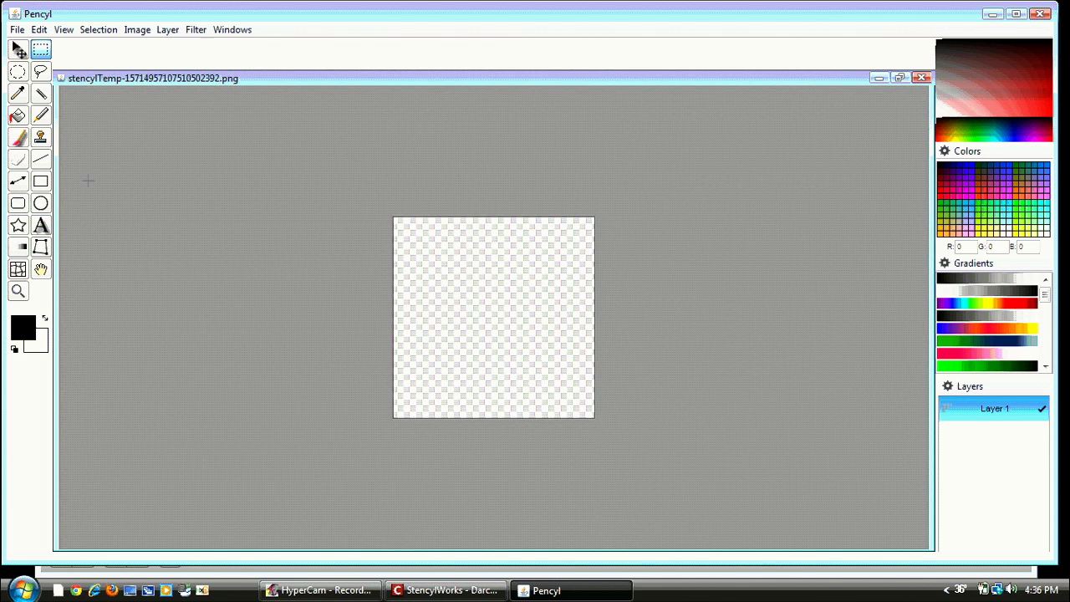
left_click(18, 116)
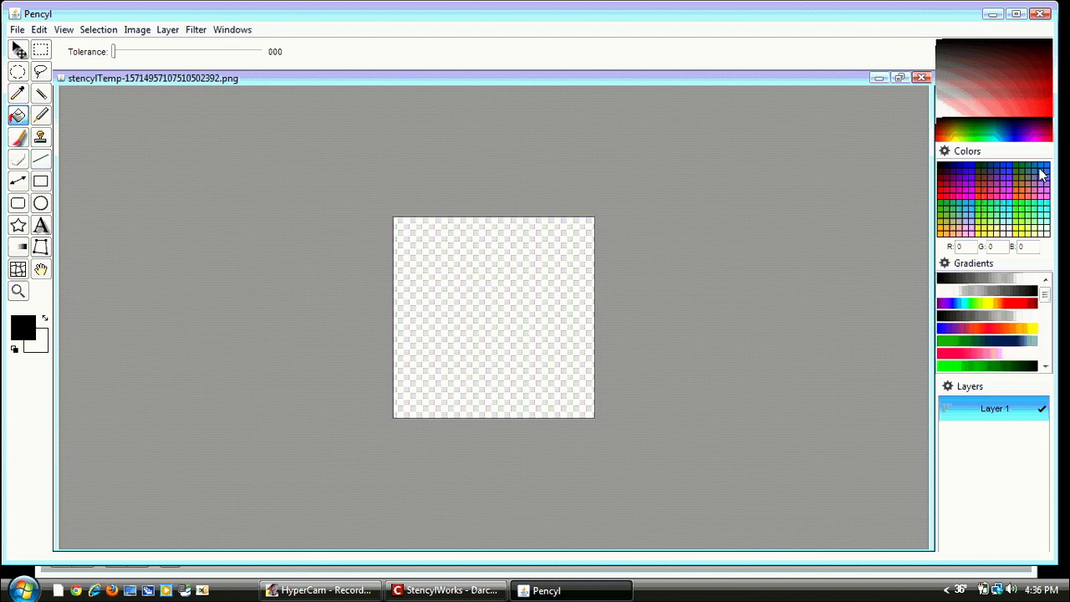
left_click(1011, 171)
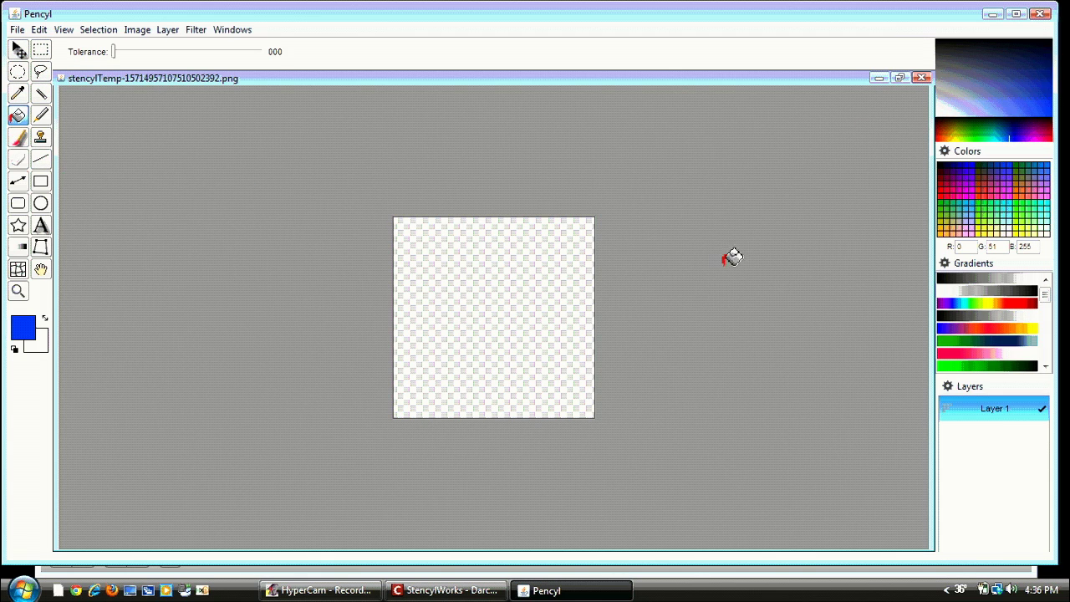
left_click(434, 274)
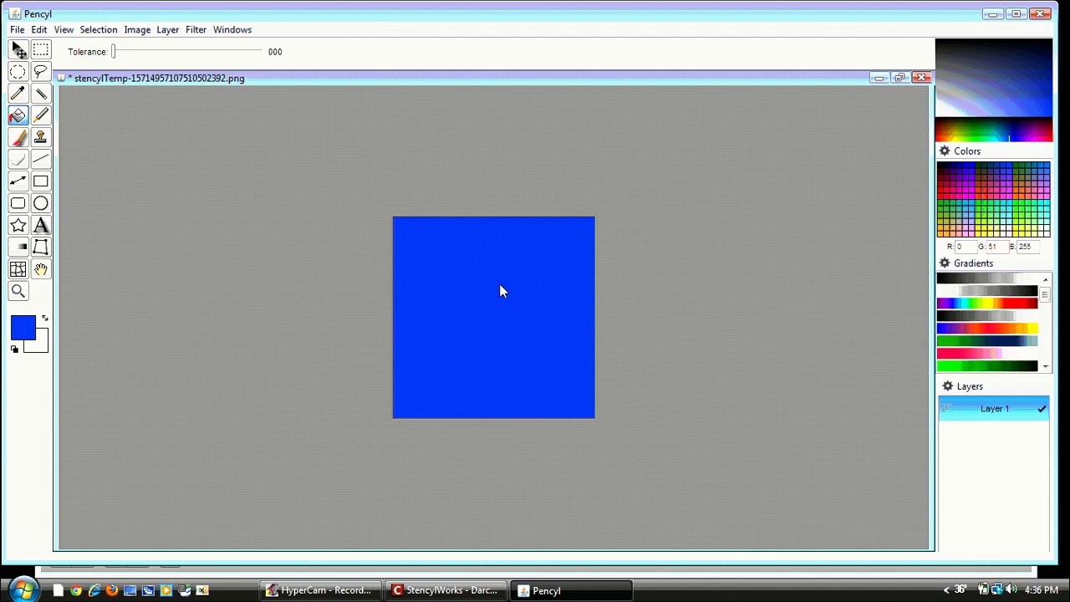
key("ctrl+q")
left_click(473, 316)
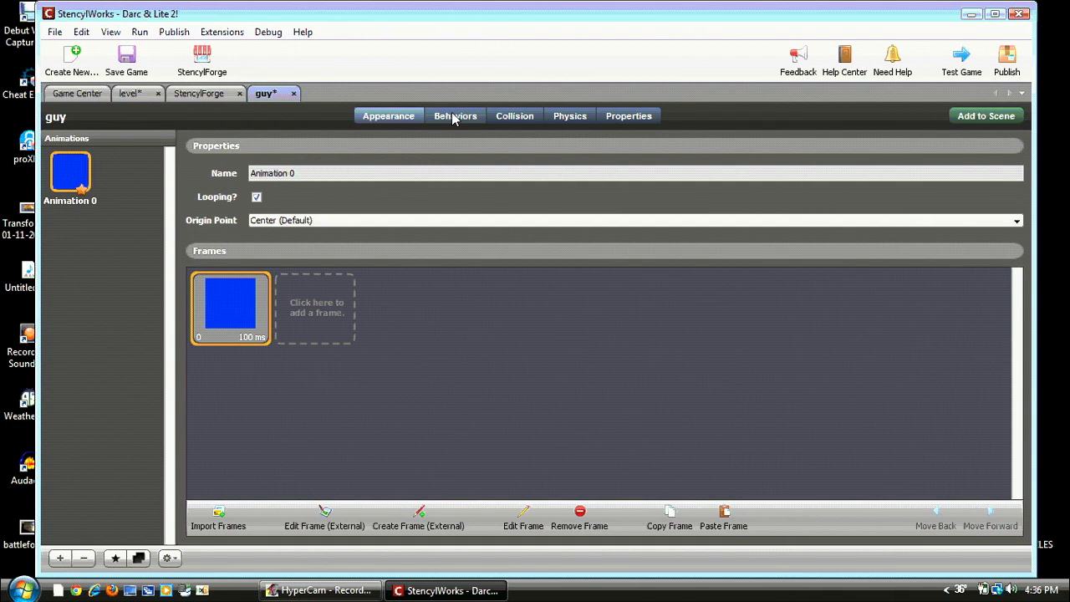
- Add a 64×64 box collision shape to guy on its Collision tab
left_click(517, 119)
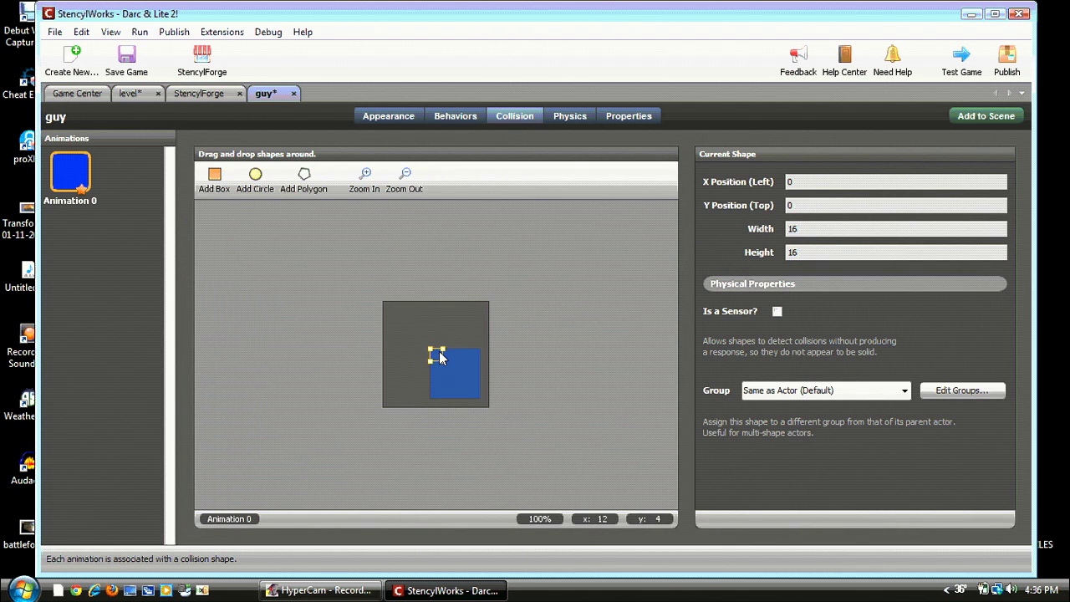
left_click(439, 355)
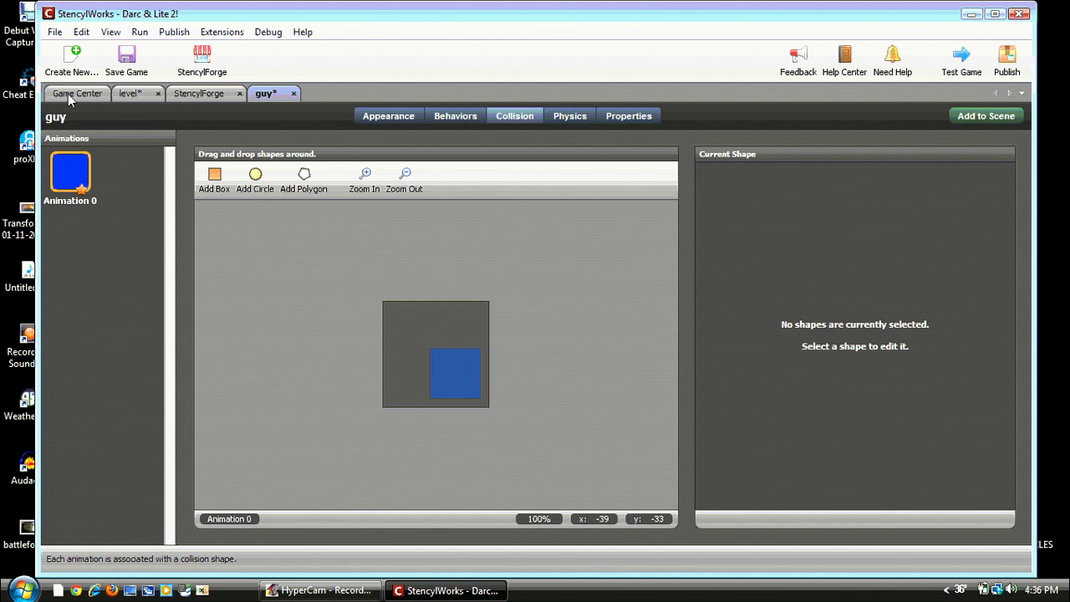
left_click(215, 177)
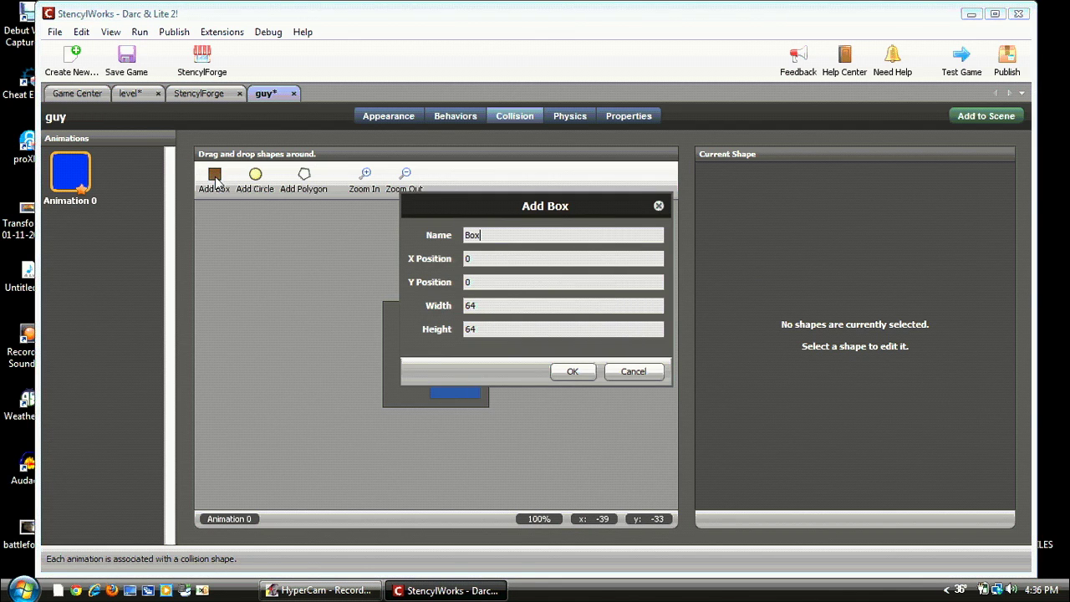
left_click(572, 373)
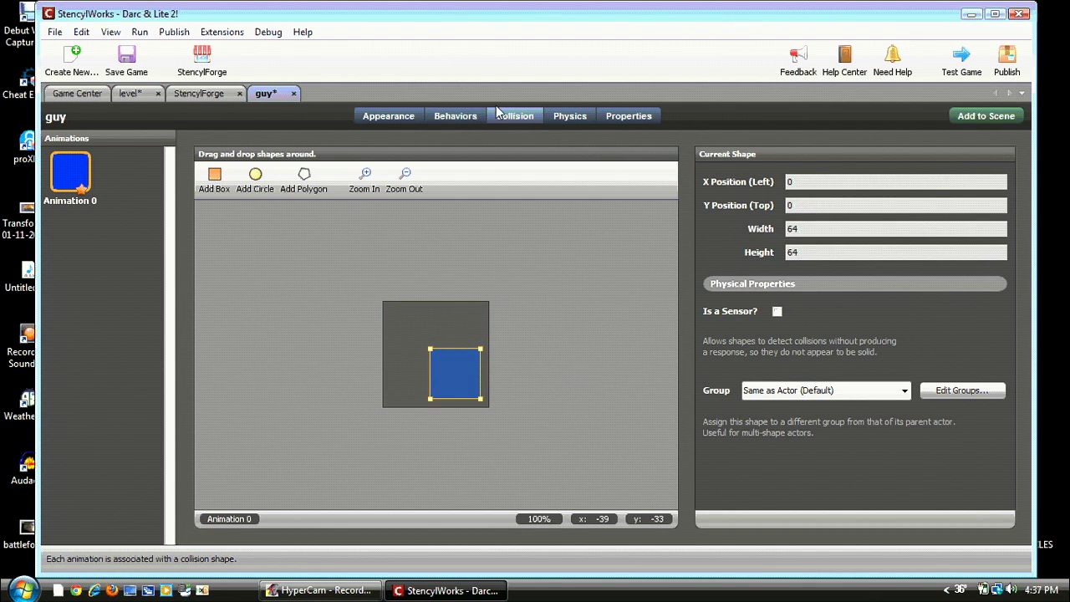
- Leave guy as a Normal actor under Physics and view its empty Behaviors
left_click(570, 117)
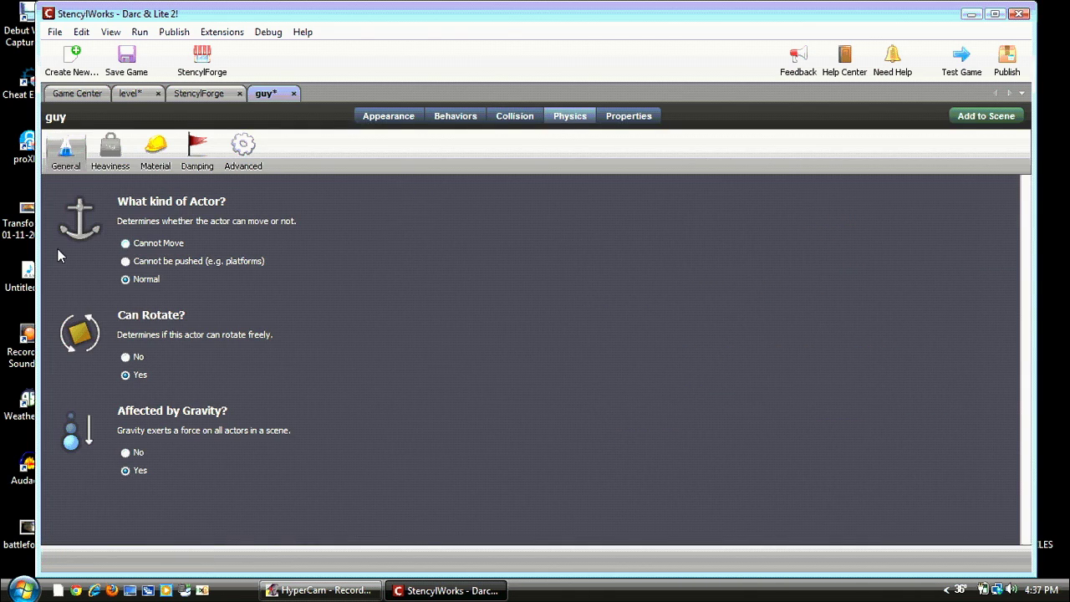
left_click(146, 279)
left_click(456, 118)
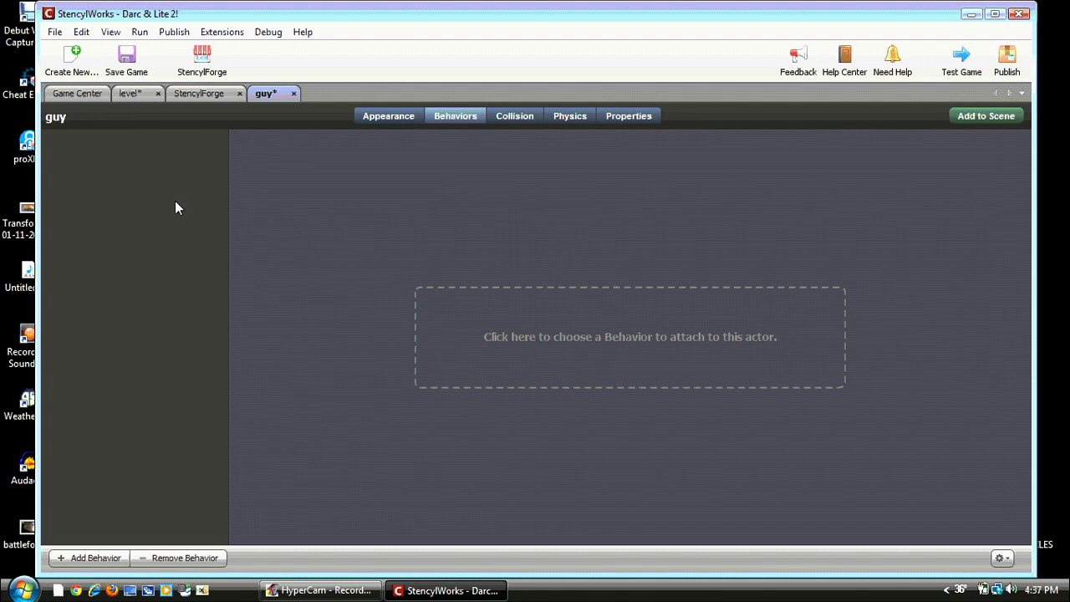
- Find the Platformer Movement pack in StencylForge's full Resource Packs list
left_click(80, 94)
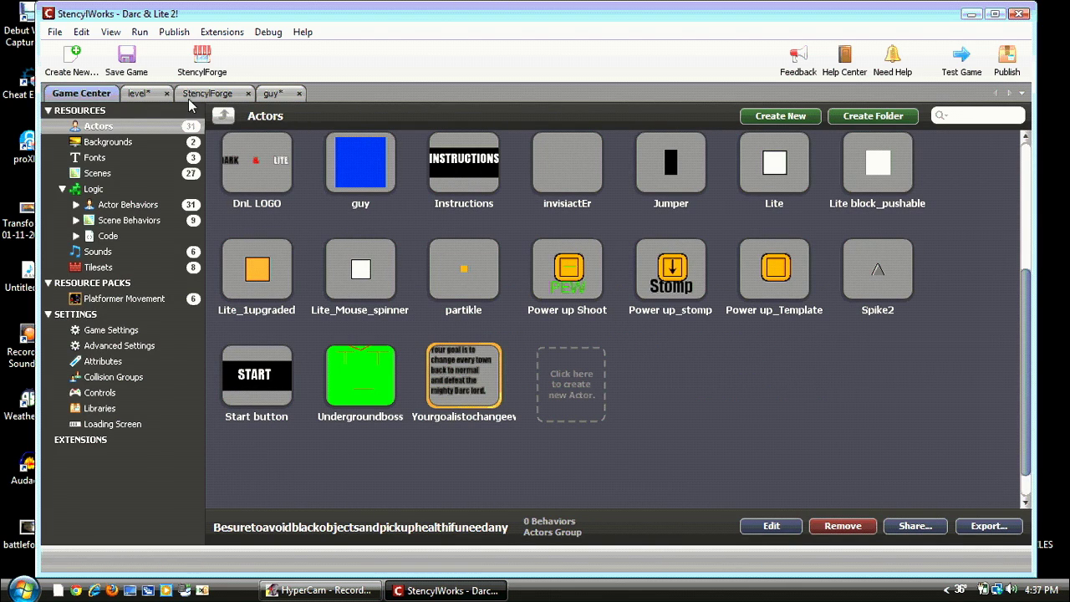
left_click(201, 93)
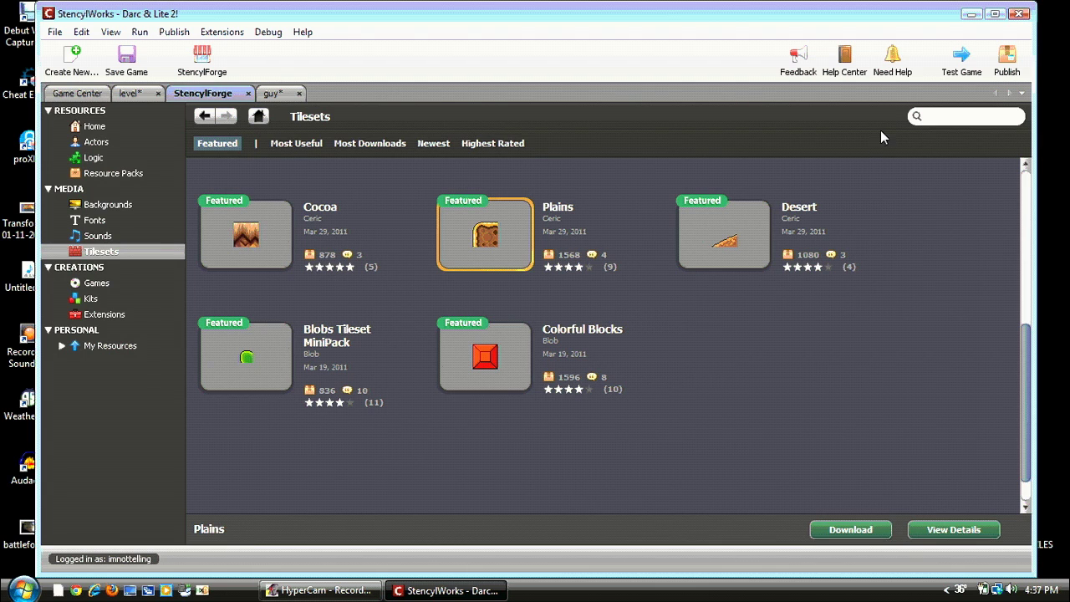
left_click(107, 174)
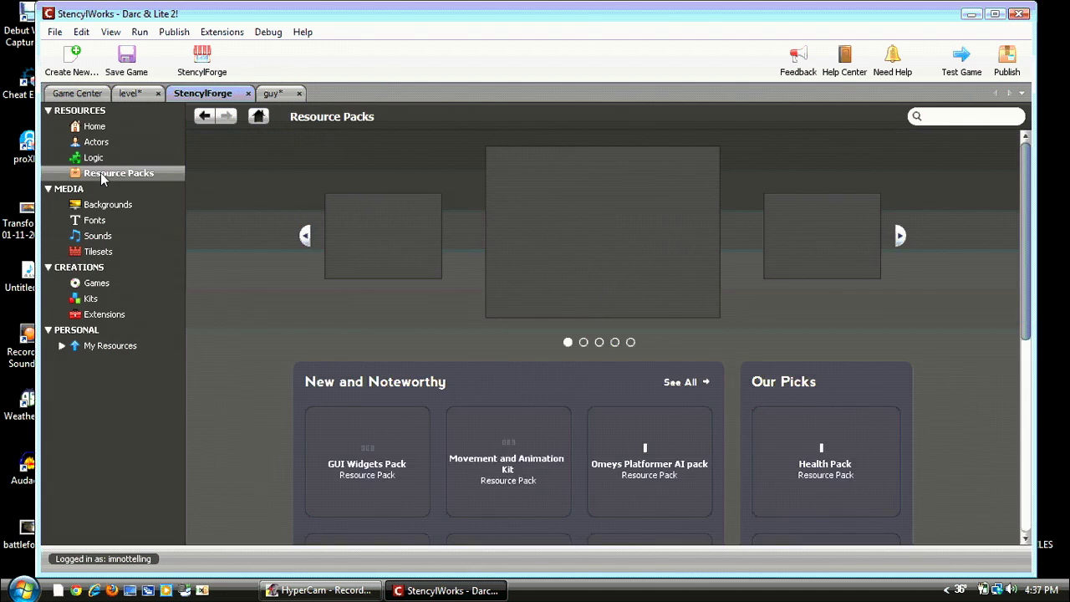
scroll(714, 355, "down", 1)
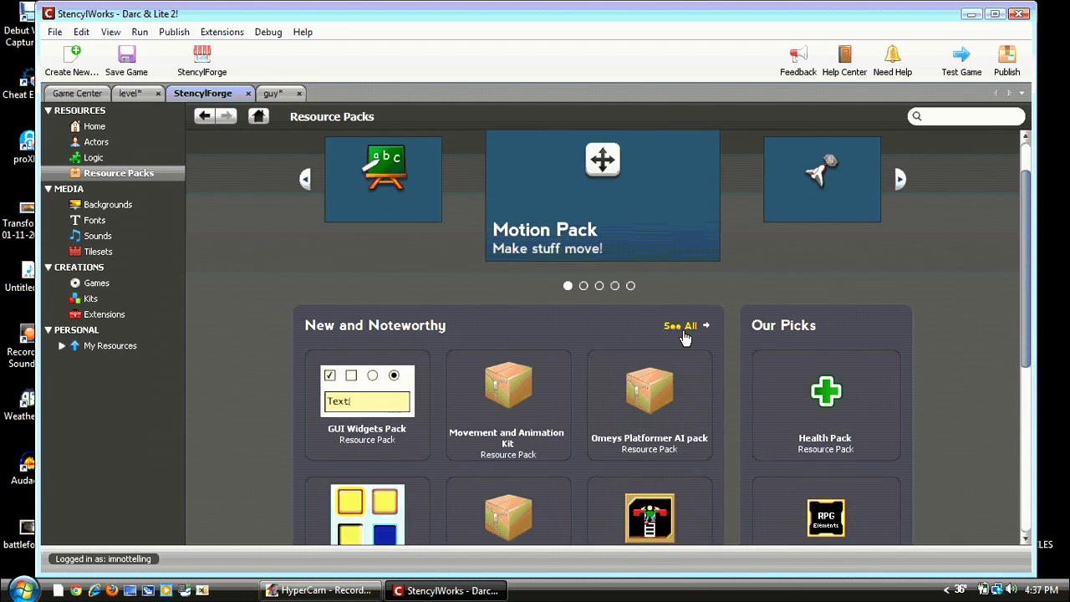
left_click(684, 326)
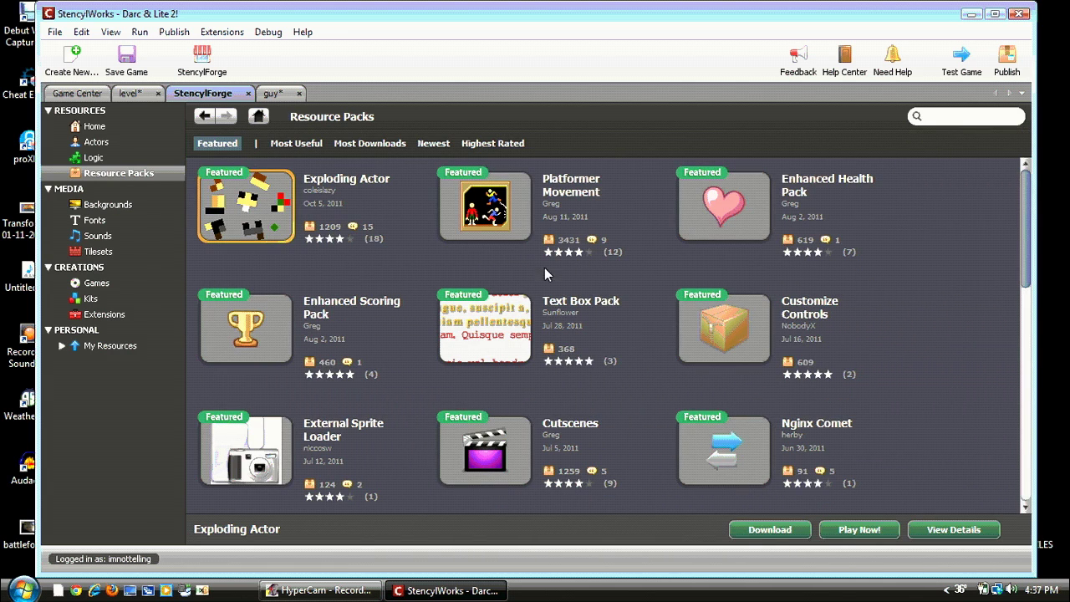
left_click(482, 220)
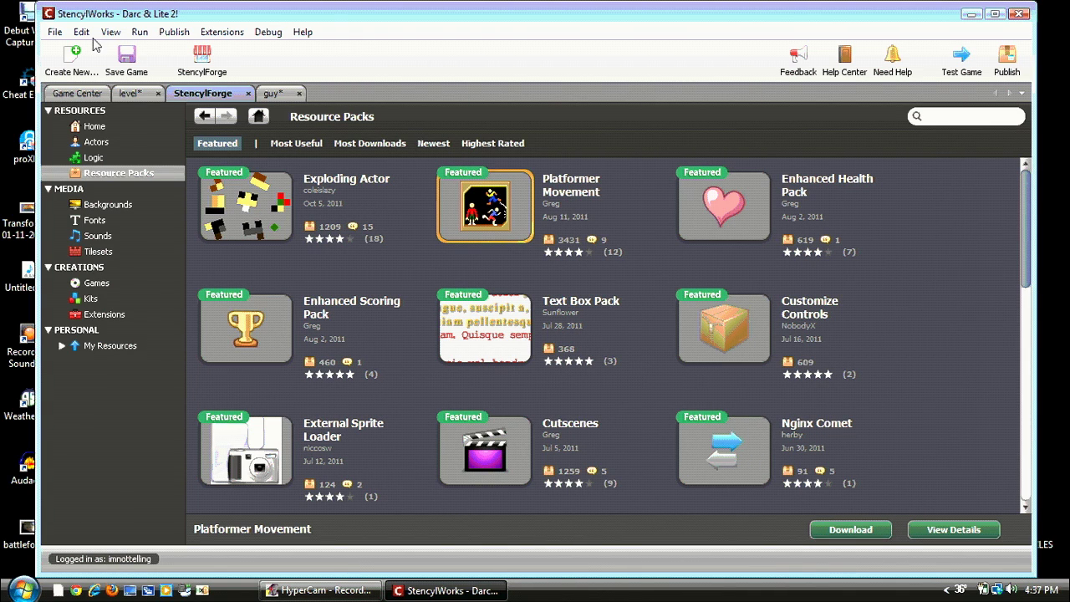
- Download the Platformer Movement pack, checking its listing in the game's resources
left_click(73, 93)
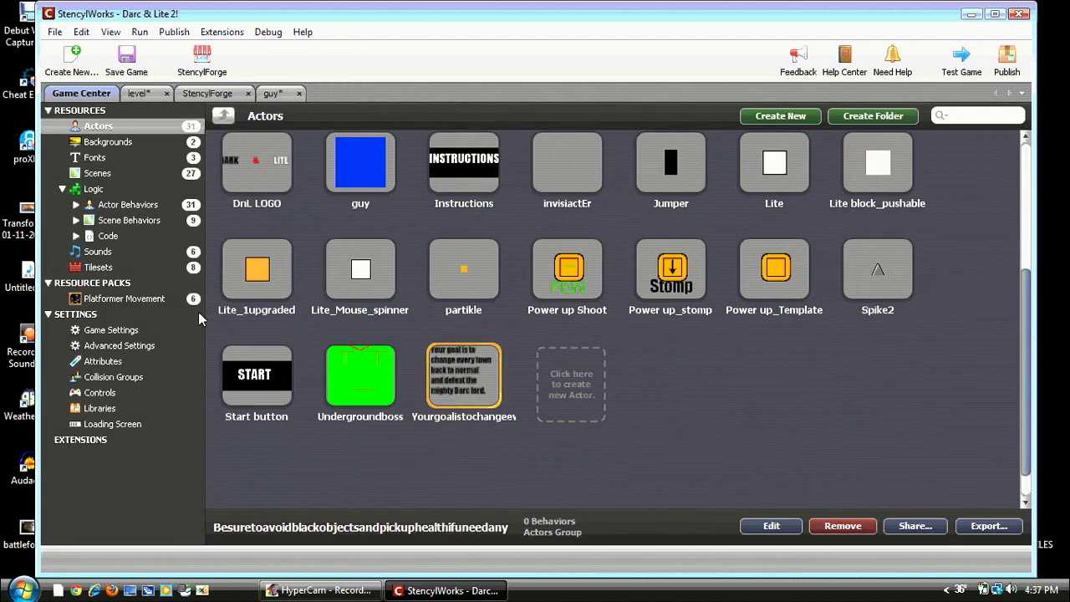
left_click(133, 299)
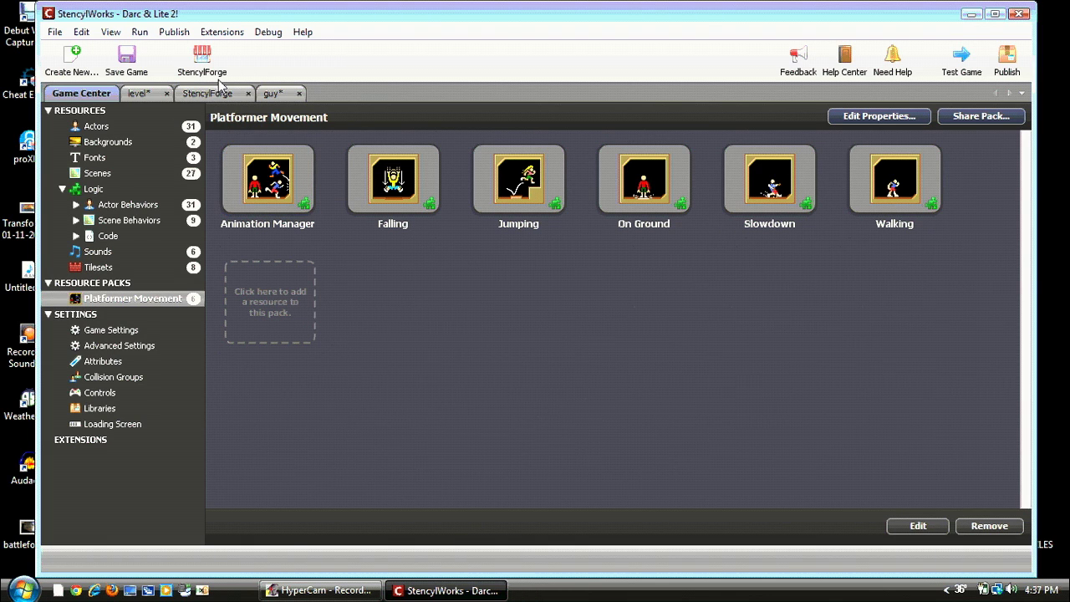
left_click(211, 93)
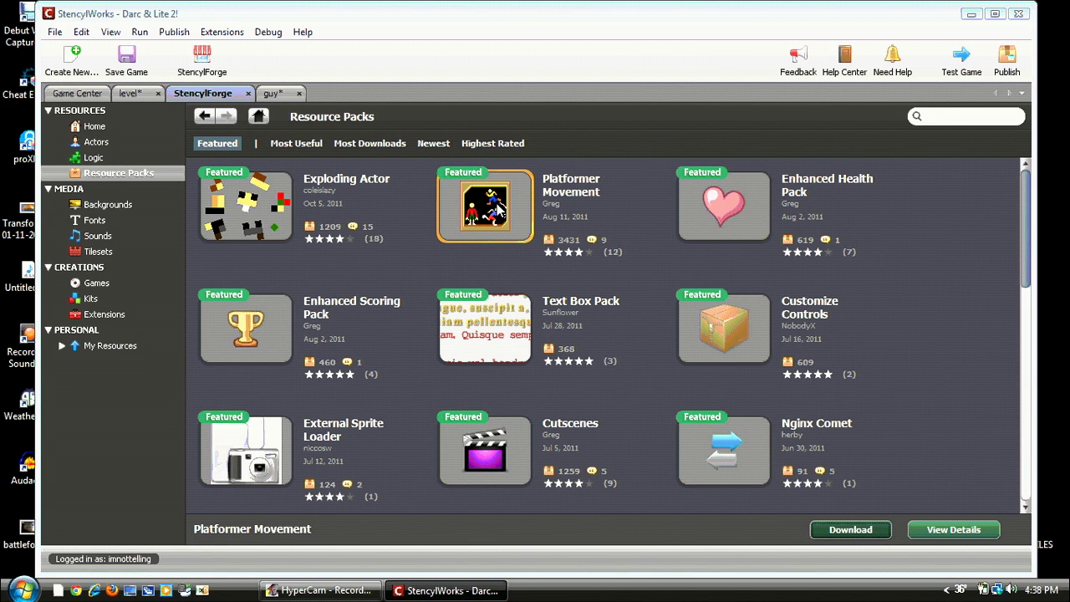
left_click(850, 530)
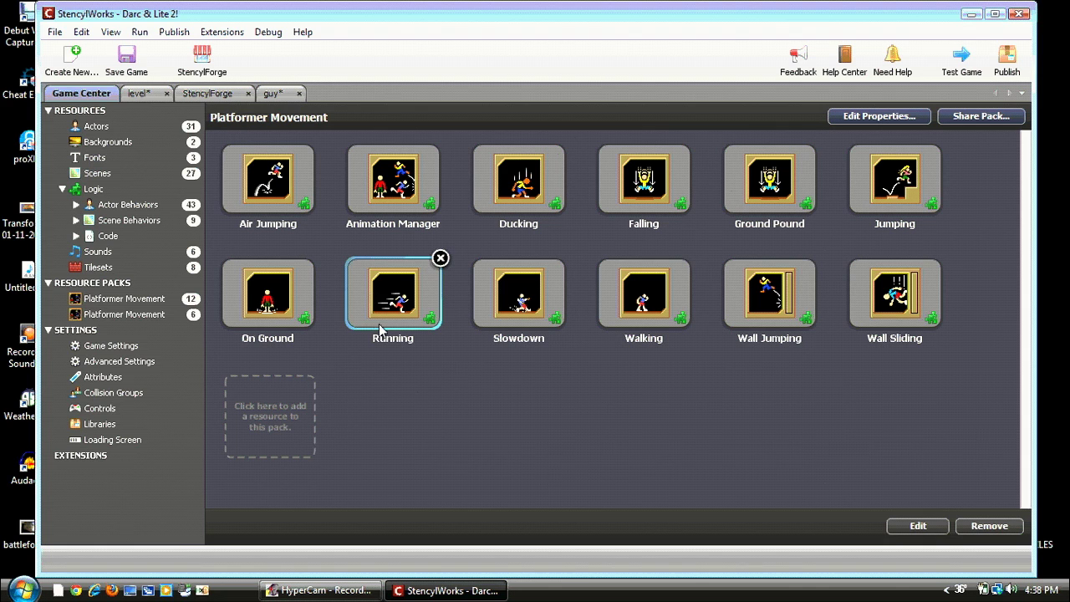
- Attach the Falling behavior to the guy actor
left_click(271, 94)
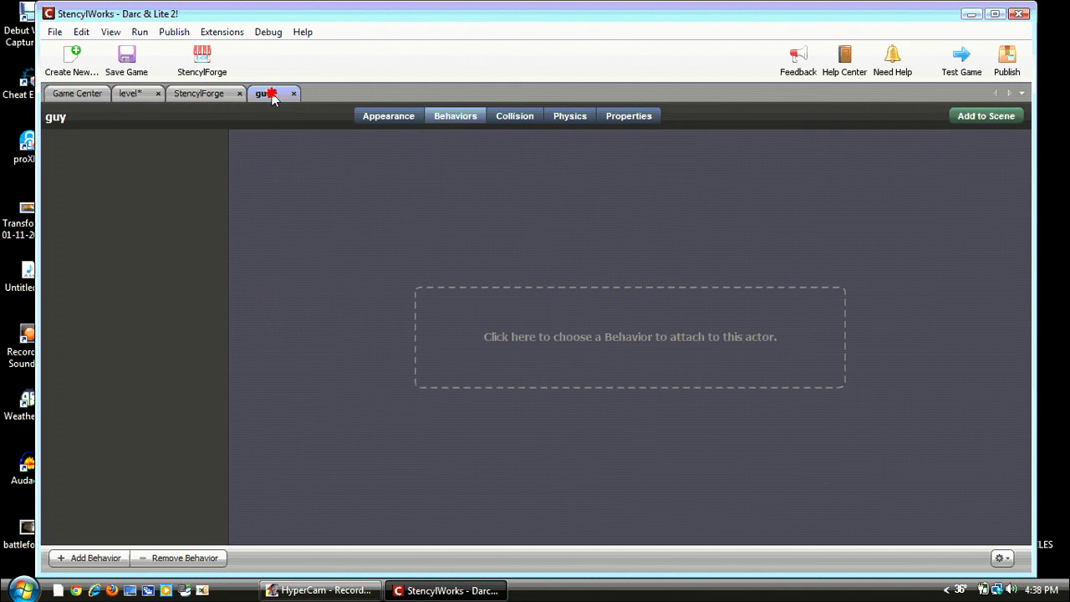
left_click(524, 307)
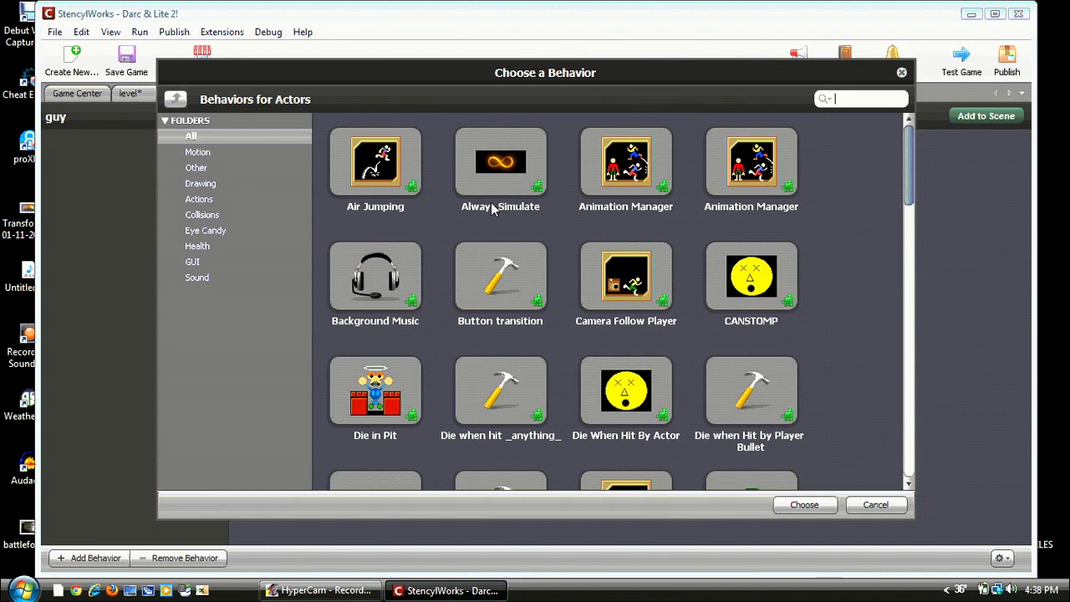
left_click(633, 167)
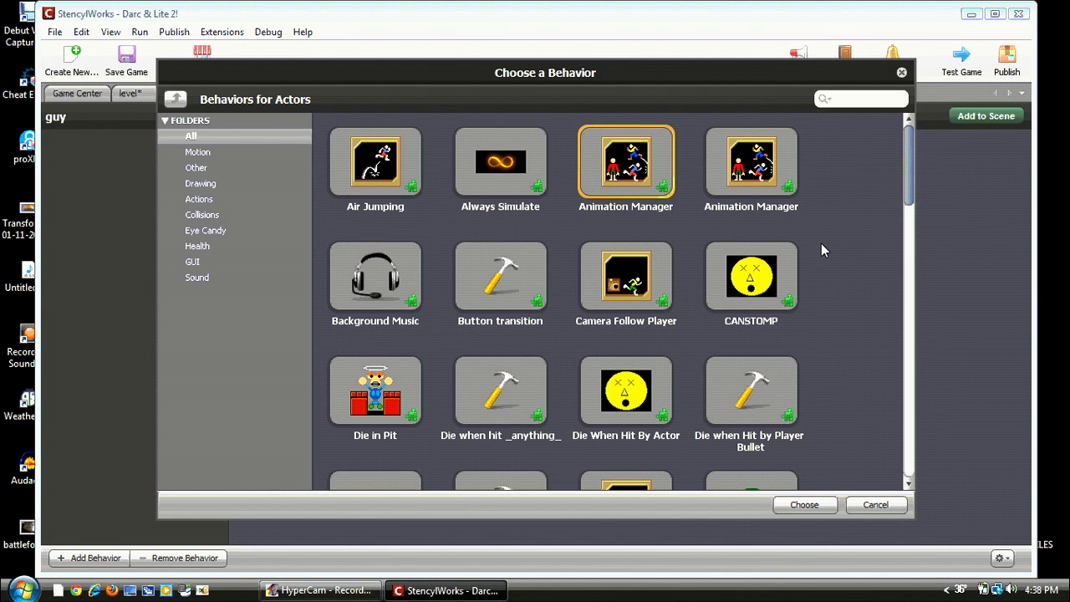
scroll(821, 243, "down", 3)
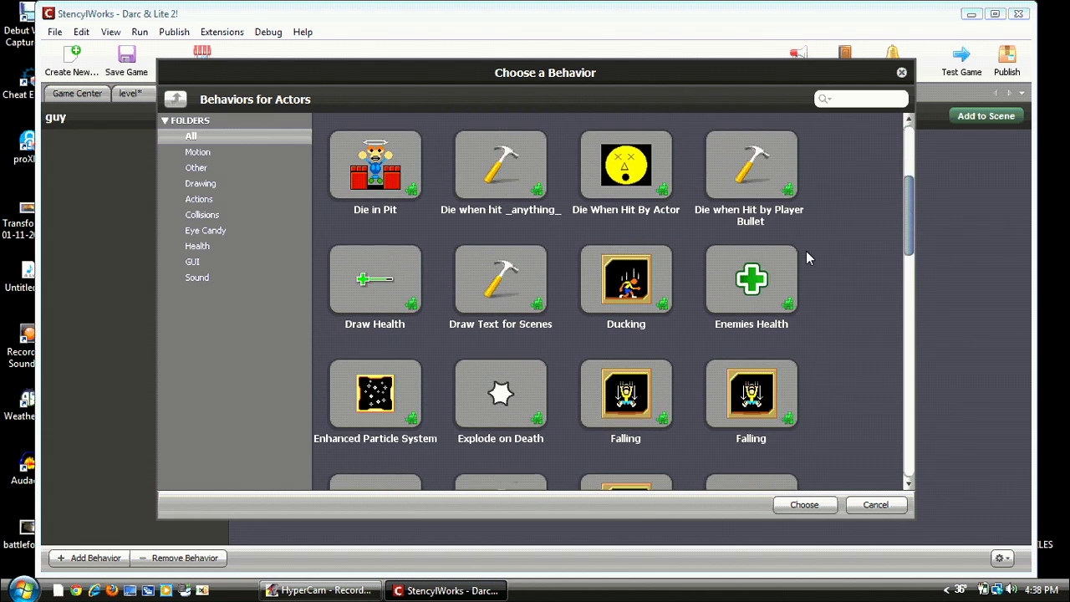
scroll(807, 258, "down", 1)
left_click(639, 319)
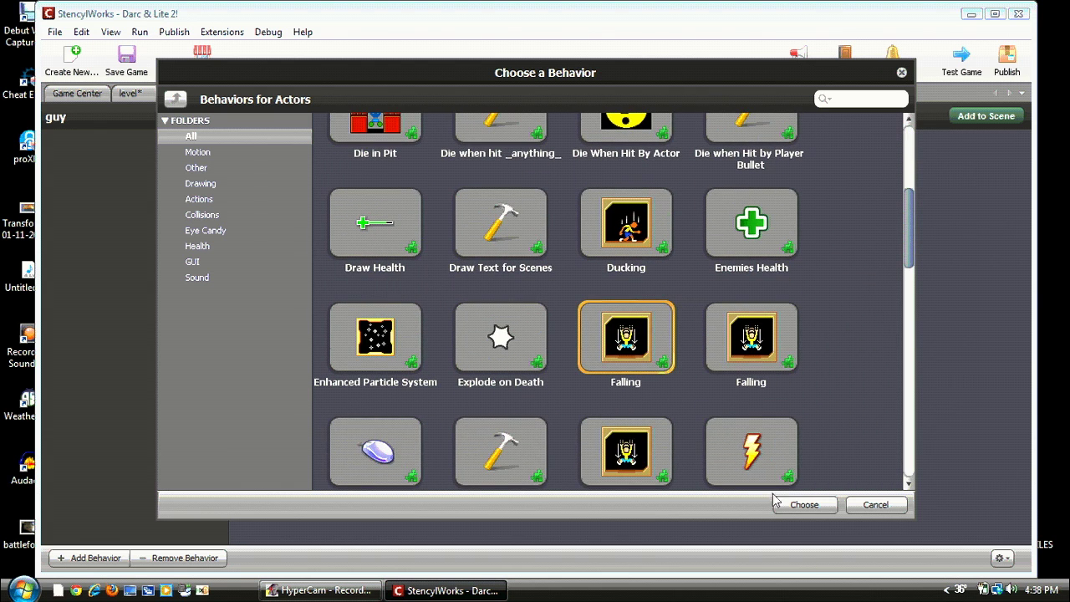
left_click(803, 505)
- Set Falling's Fall Right and Fall Left animations to Animation 0
left_click(476, 283)
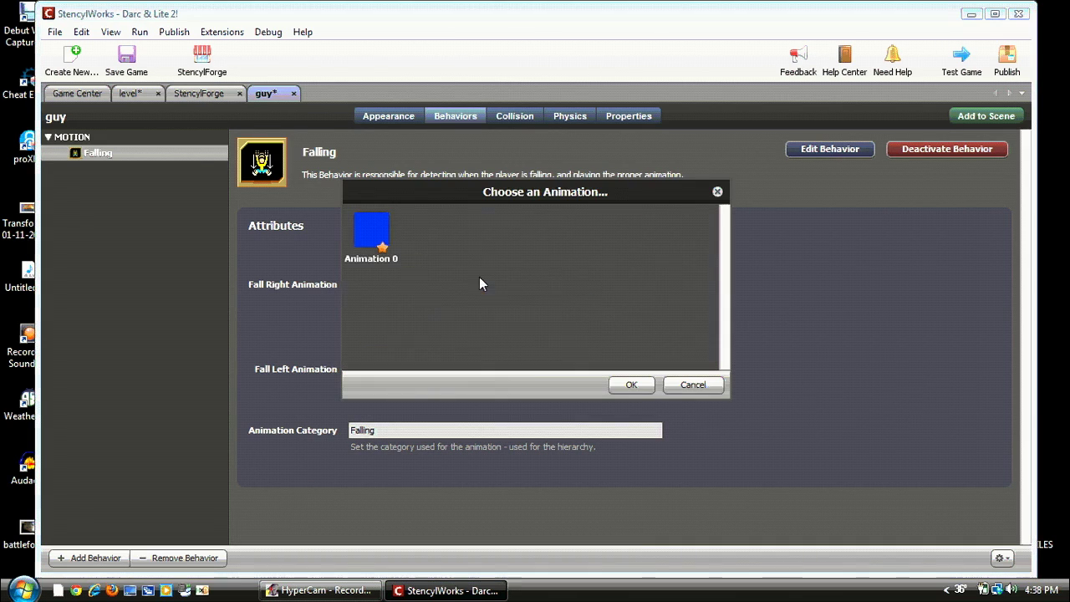
left_click(398, 238)
left_click(631, 384)
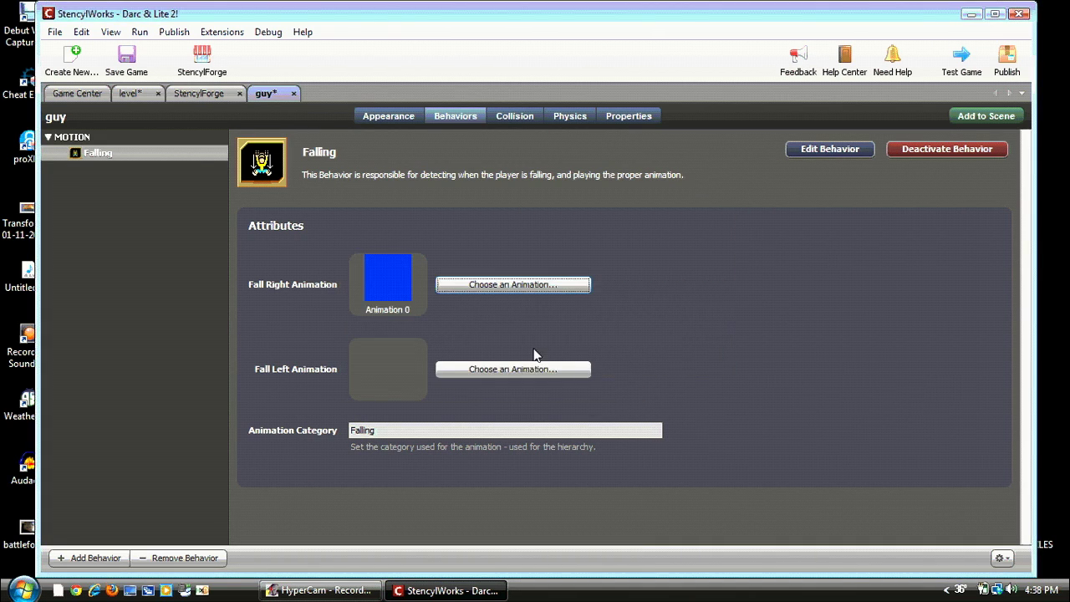
left_click(541, 381)
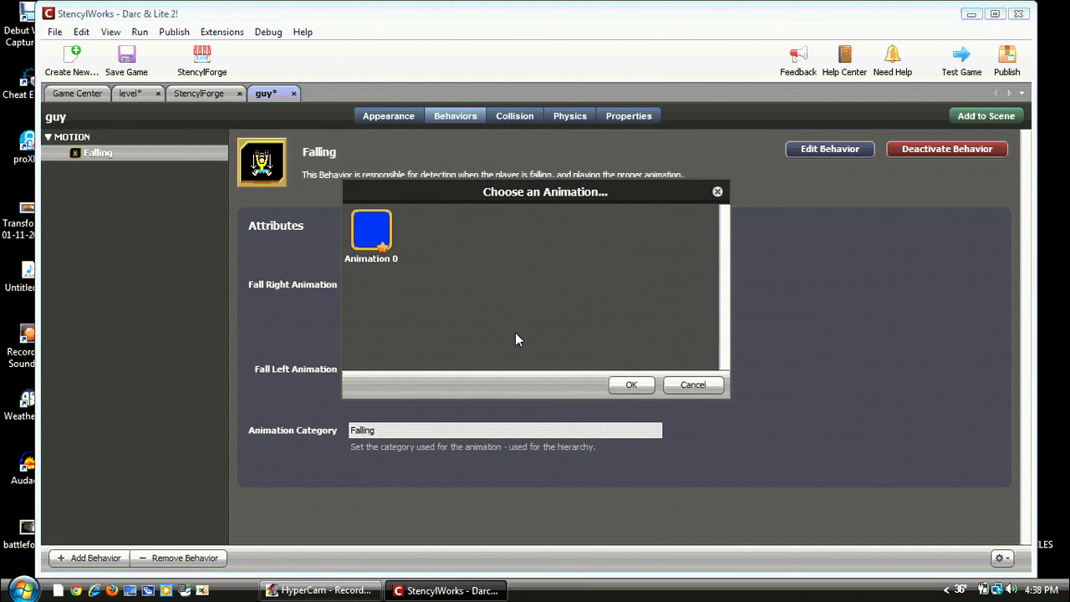
left_click(632, 386)
left_click(92, 558)
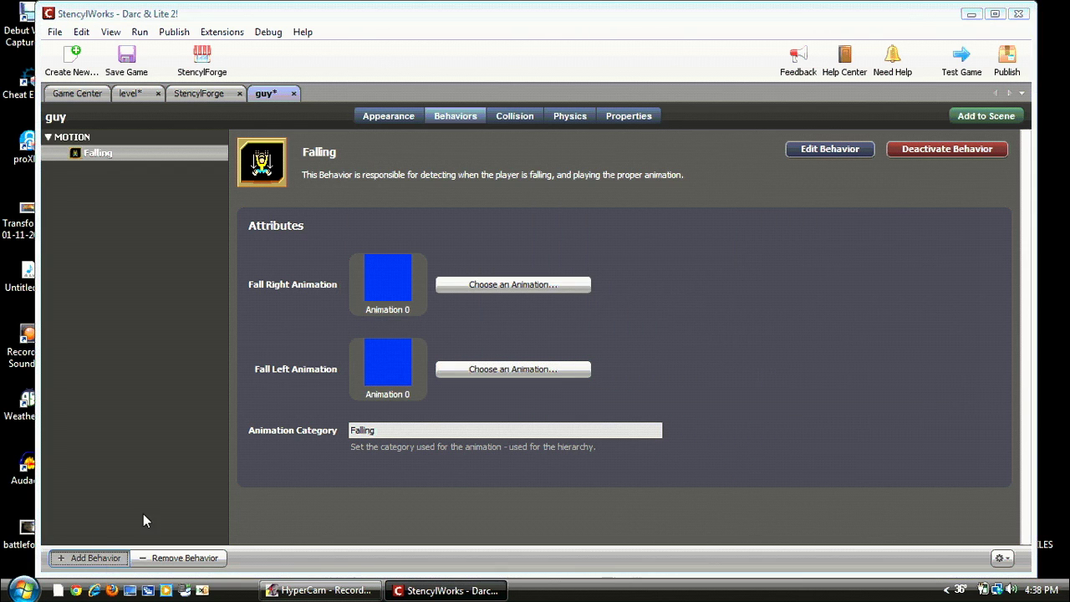
scroll(800, 314, "down", 5)
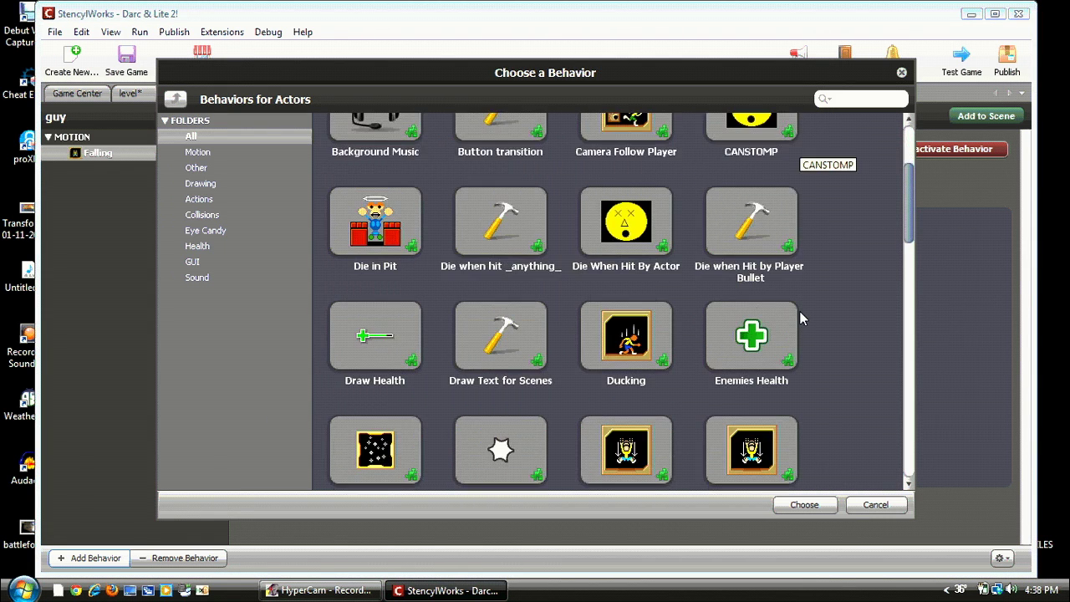
- Attach the Jumping behavior to guy with Jump Key set to up
scroll(828, 362, "down", 3)
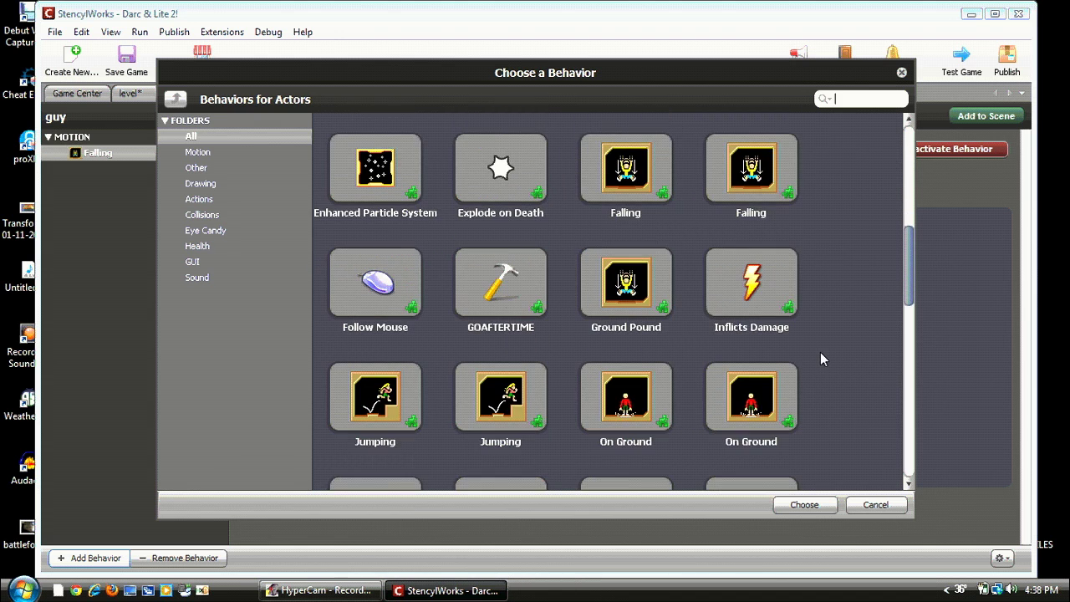
left_click(355, 356)
left_click(814, 505)
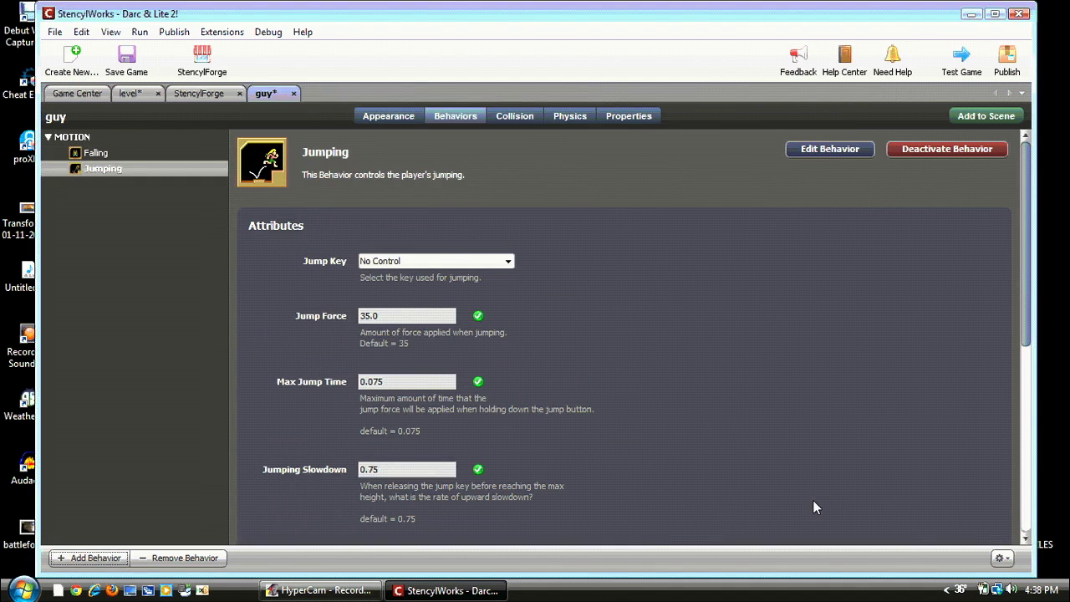
left_click(441, 261)
scroll(435, 352, "down", 2)
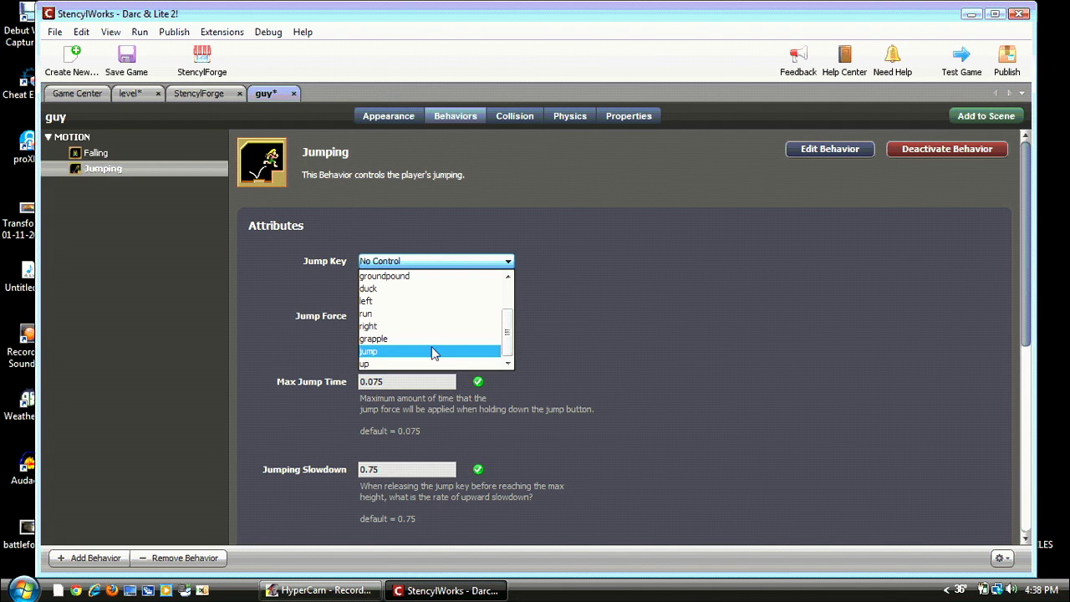
left_click(415, 362)
- Use Animation 0 for both the jump-right and jump-left animations
scroll(558, 377, "down", 5)
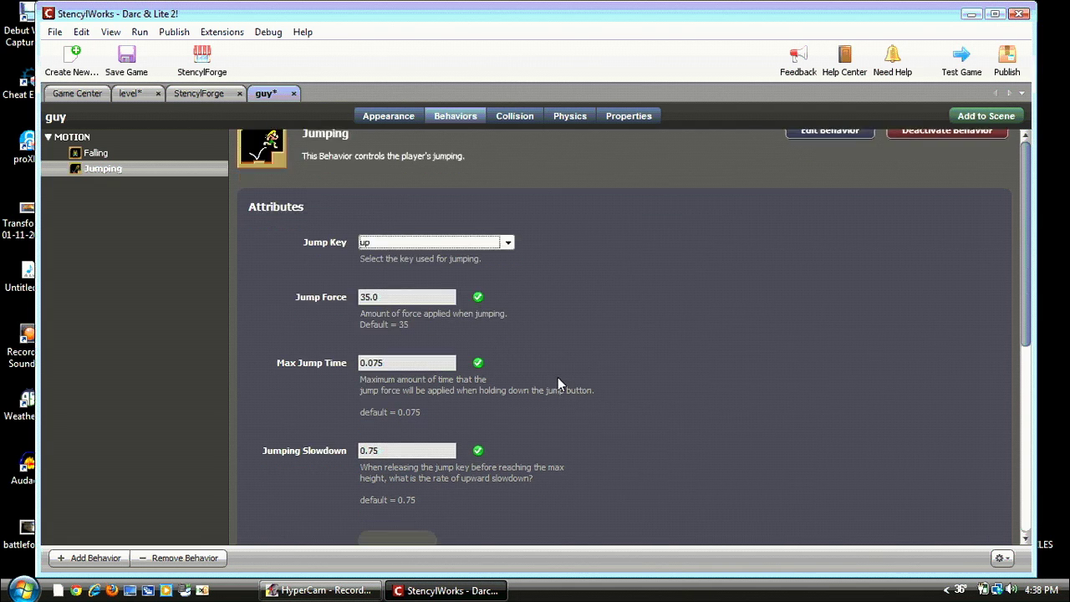
left_click(461, 355)
left_click(372, 238)
left_click(629, 384)
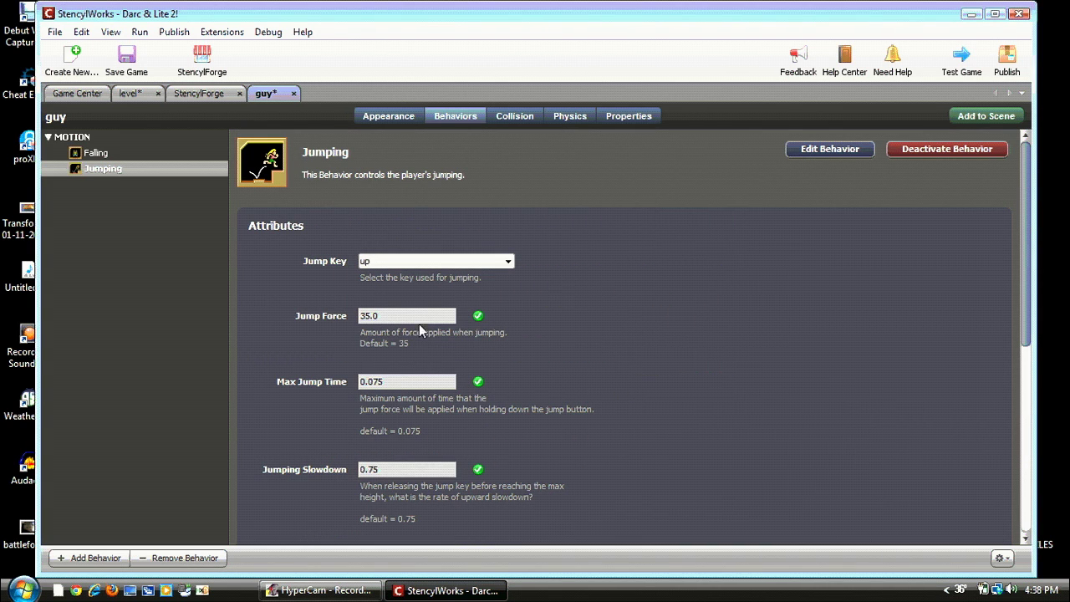
scroll(628, 412, "down", 5)
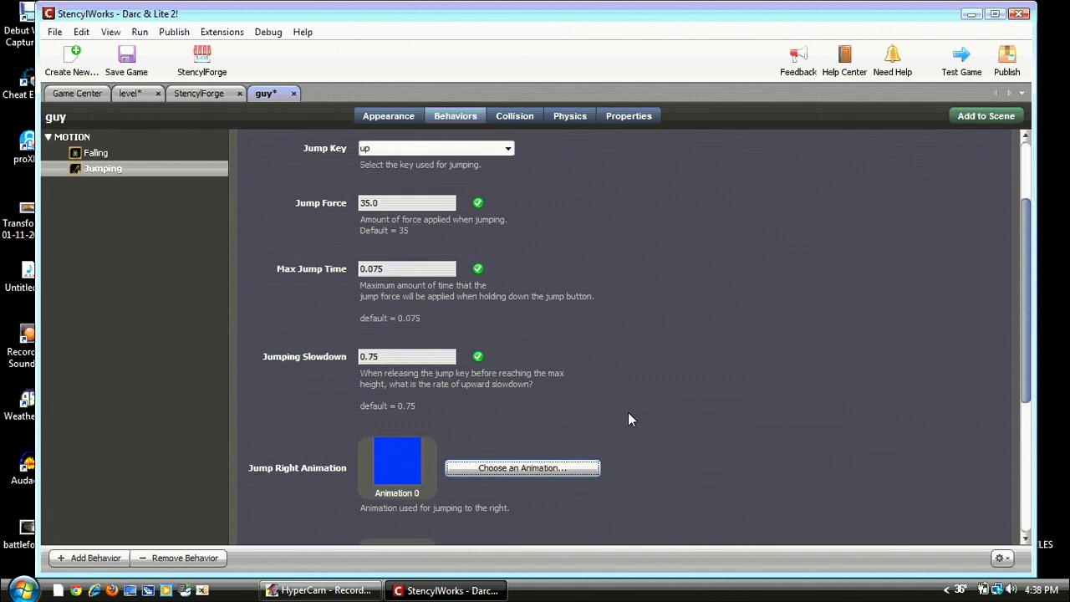
left_click(556, 403)
left_click(368, 235)
left_click(625, 384)
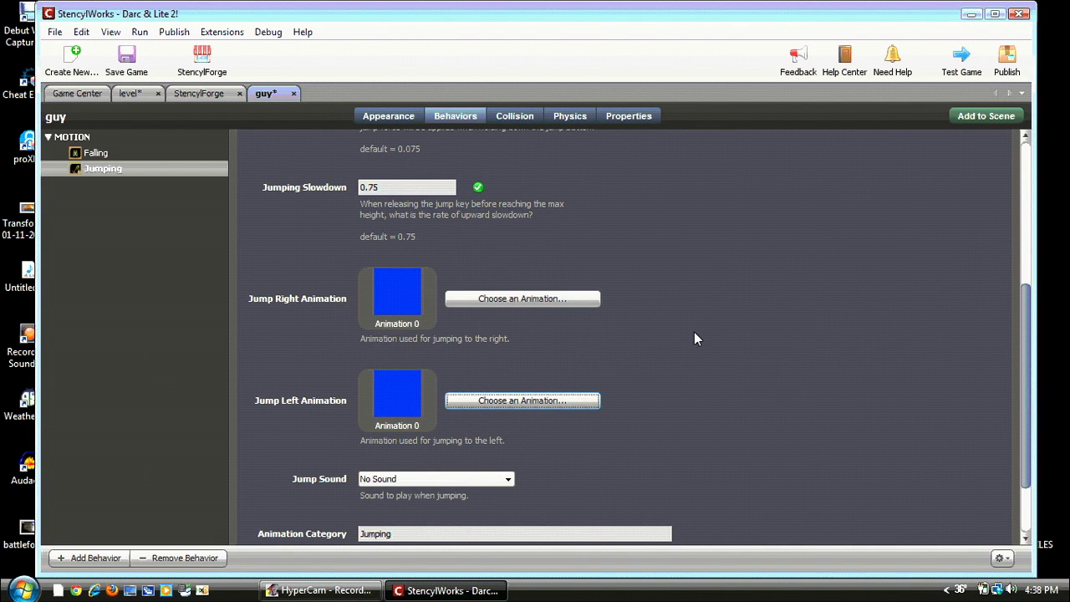
- Add the Slowdown behavior to the guy actor
scroll(627, 344, "up", 6)
left_click(91, 557)
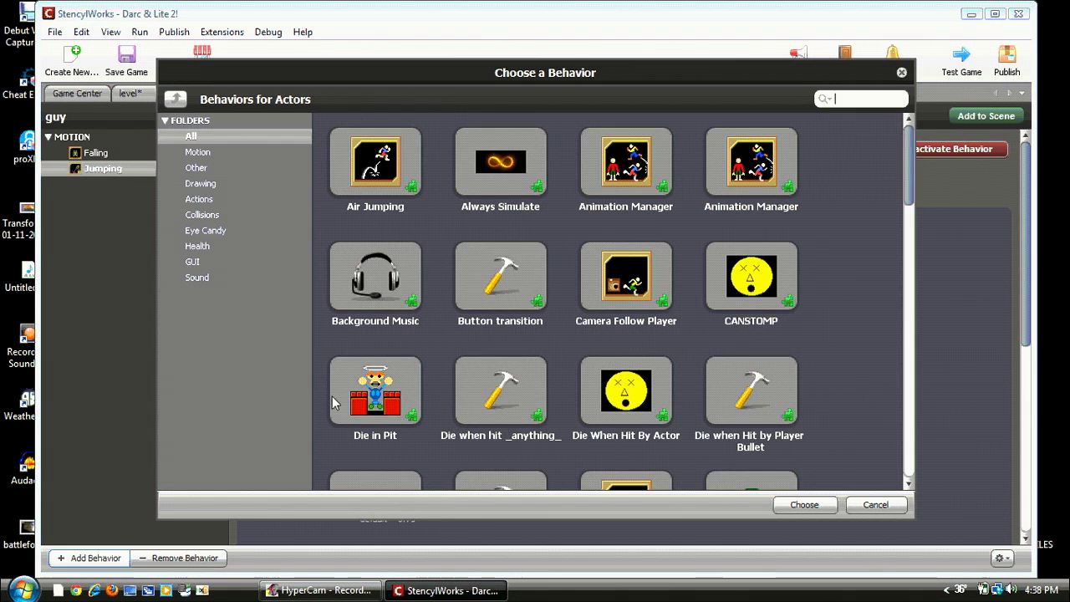
scroll(810, 291, "down", 5)
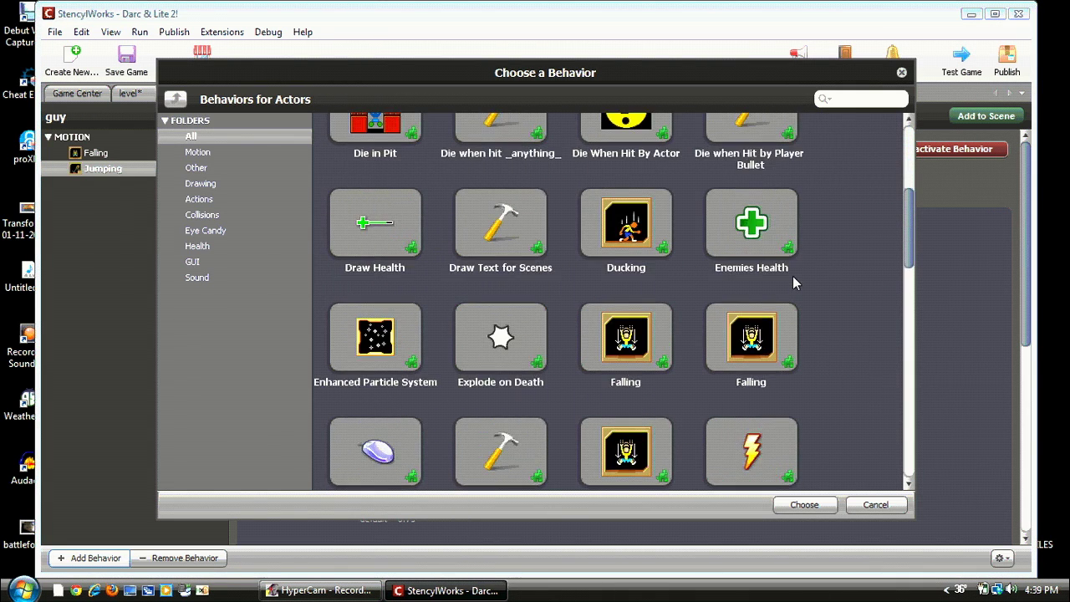
scroll(792, 283, "down", 6)
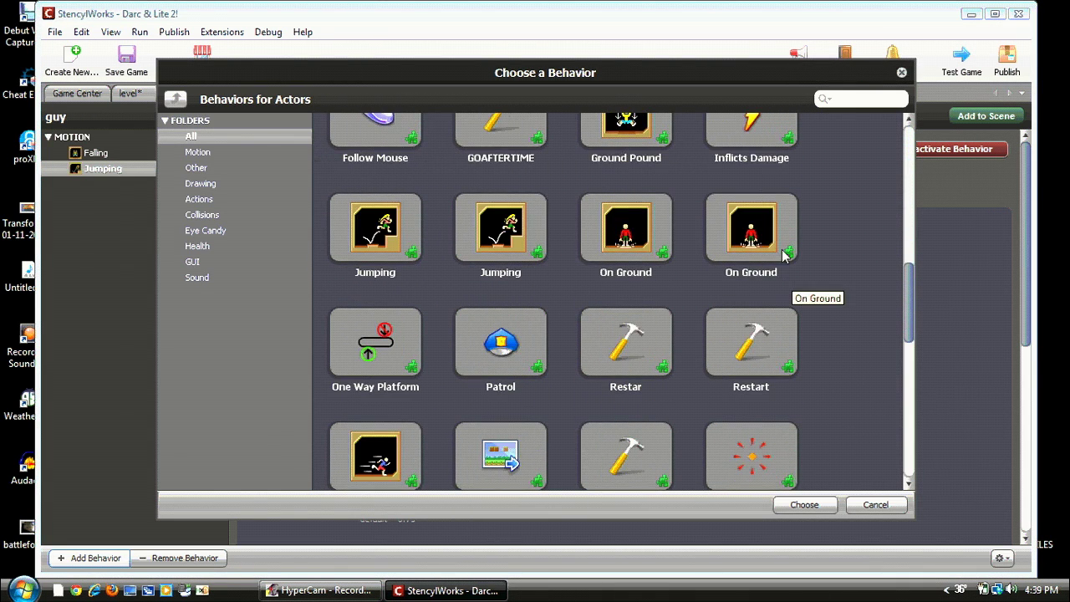
scroll(785, 255, "down", 4)
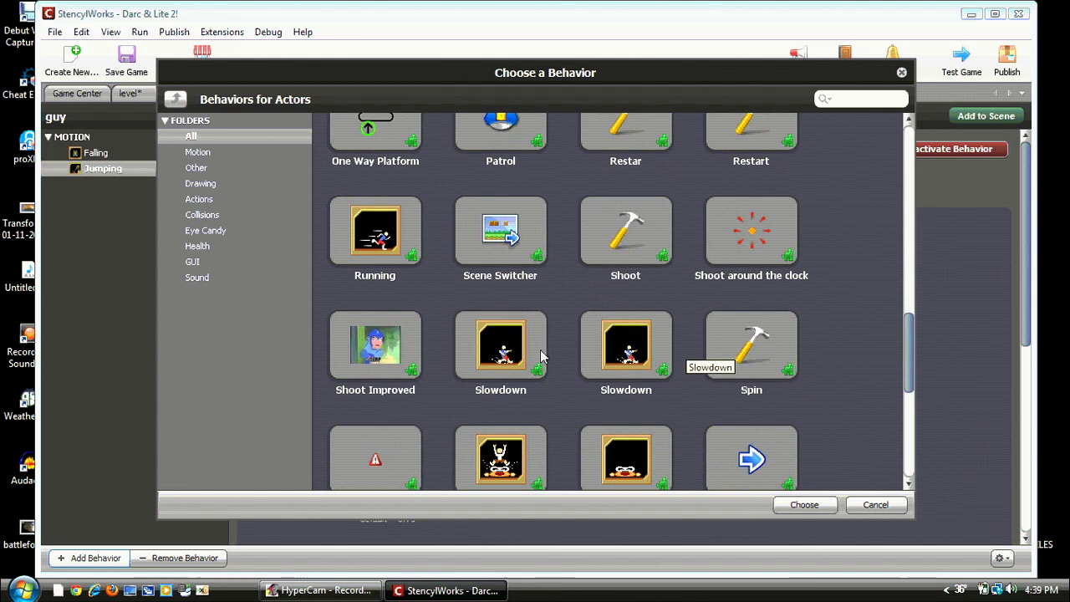
left_click(481, 339)
left_click(821, 506)
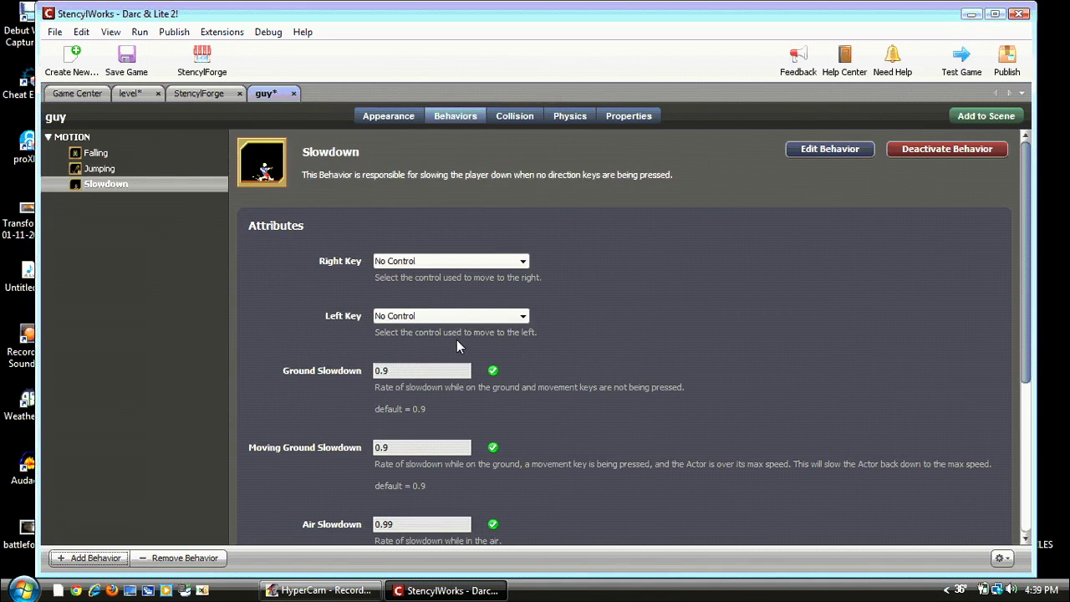
- Set Slowdown's Right Key to right and Left Key to left
left_click(478, 261)
scroll(404, 358, "down", 2)
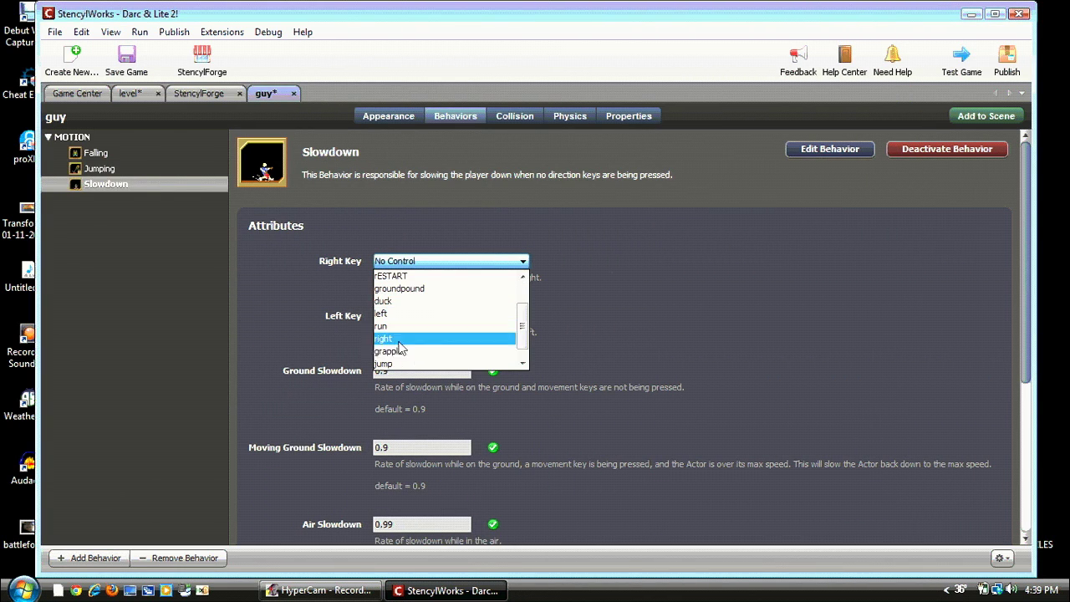
left_click(400, 340)
left_click(411, 318)
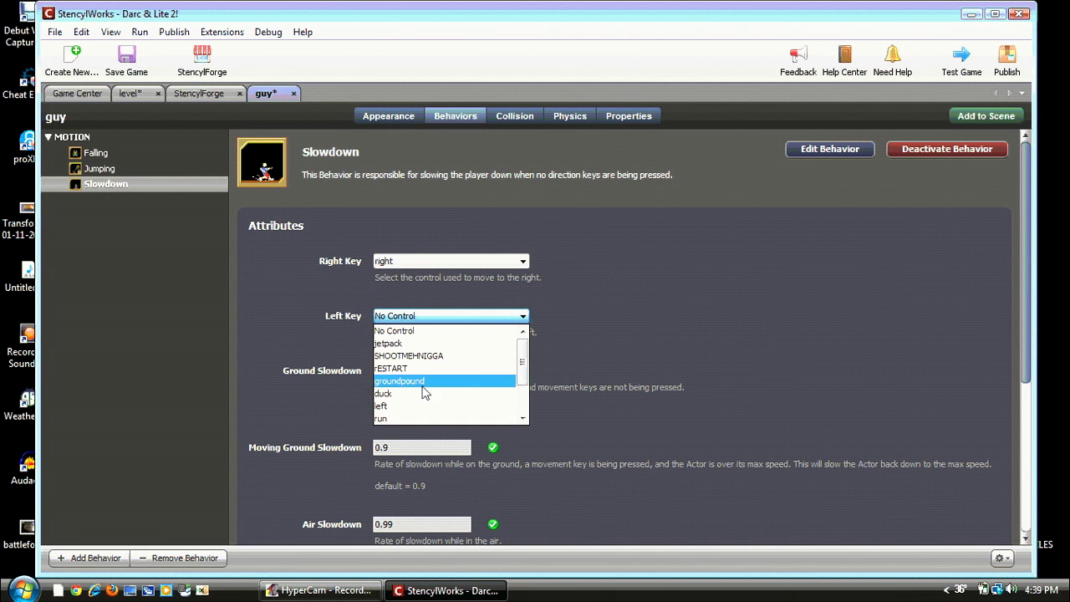
left_click(393, 405)
scroll(423, 393, "down", 3)
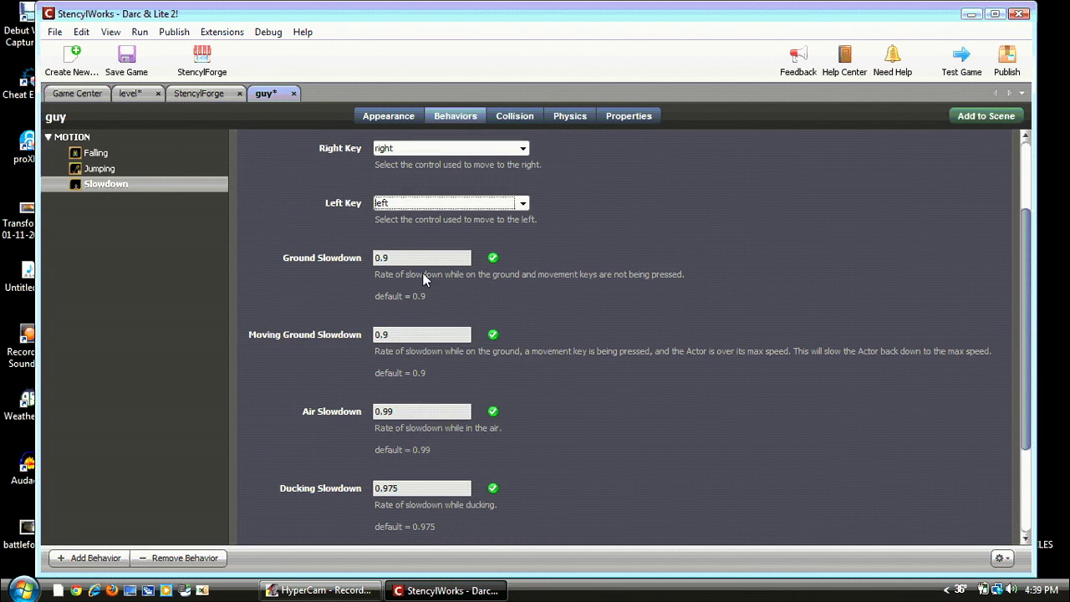
scroll(422, 293, "down", 1)
scroll(395, 331, "up", 2)
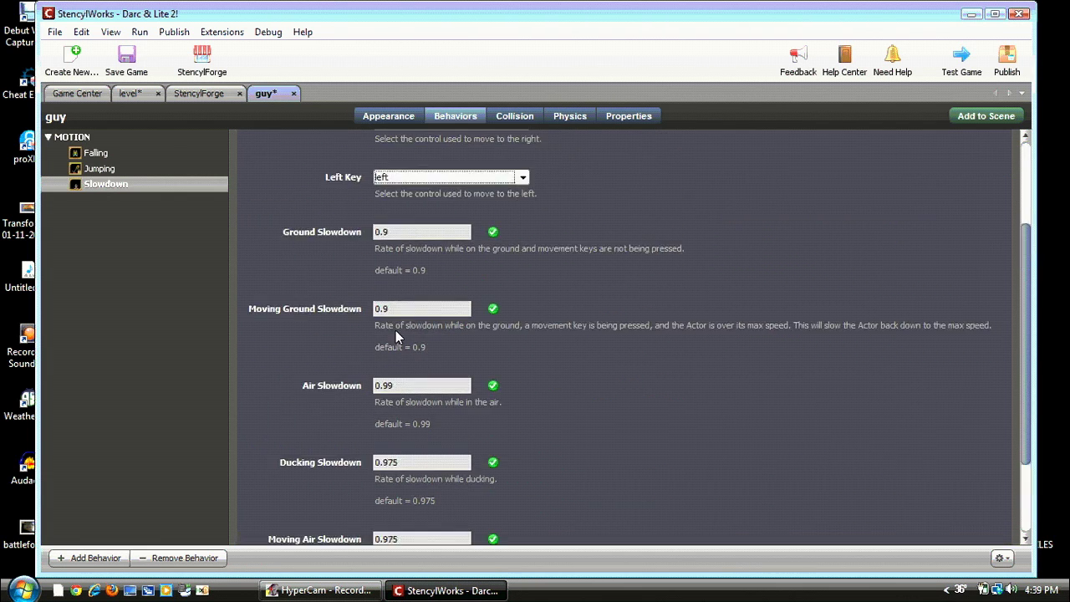
- Add the On Ground behavior to guy
left_click(94, 558)
scroll(744, 352, "down", 5)
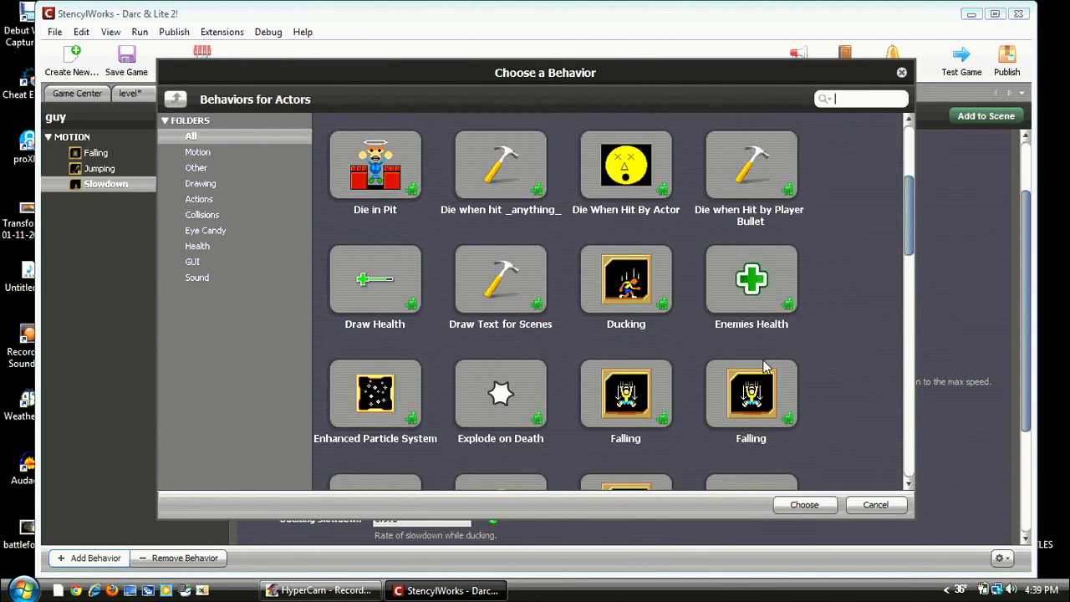
scroll(763, 366, "down", 8)
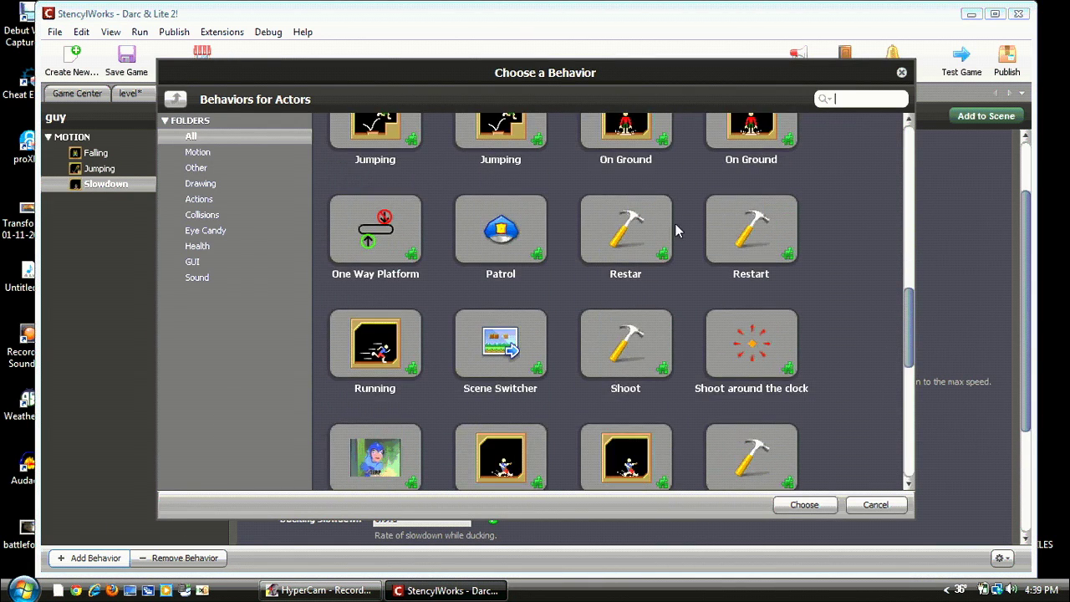
scroll(674, 224, "up", 1)
left_click(658, 186)
left_click(795, 507)
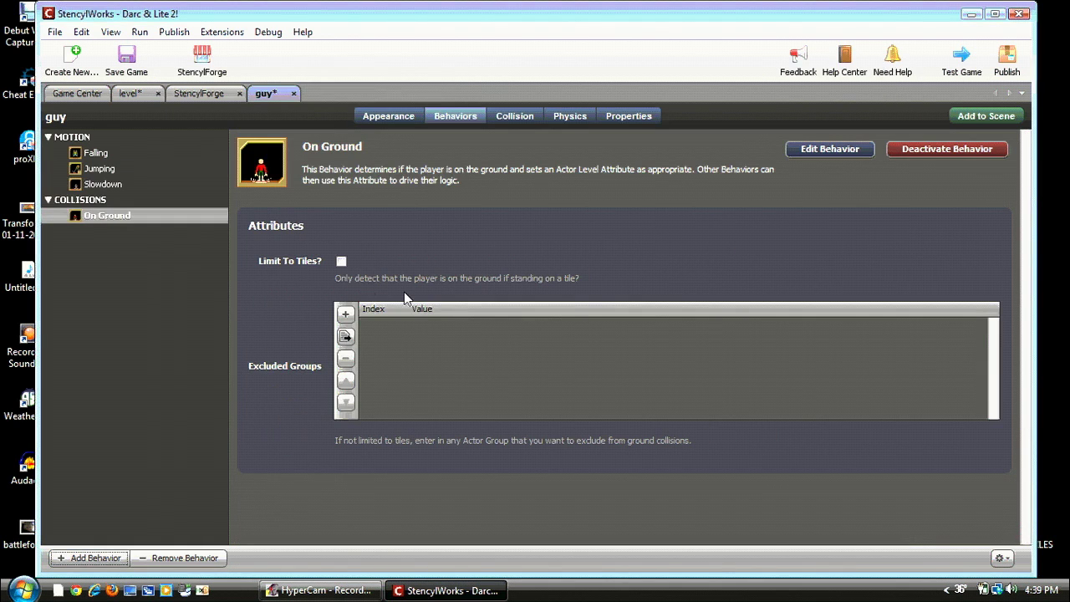
- Add the Walking behavior to guy
left_click(89, 558)
scroll(650, 251, "down", 12)
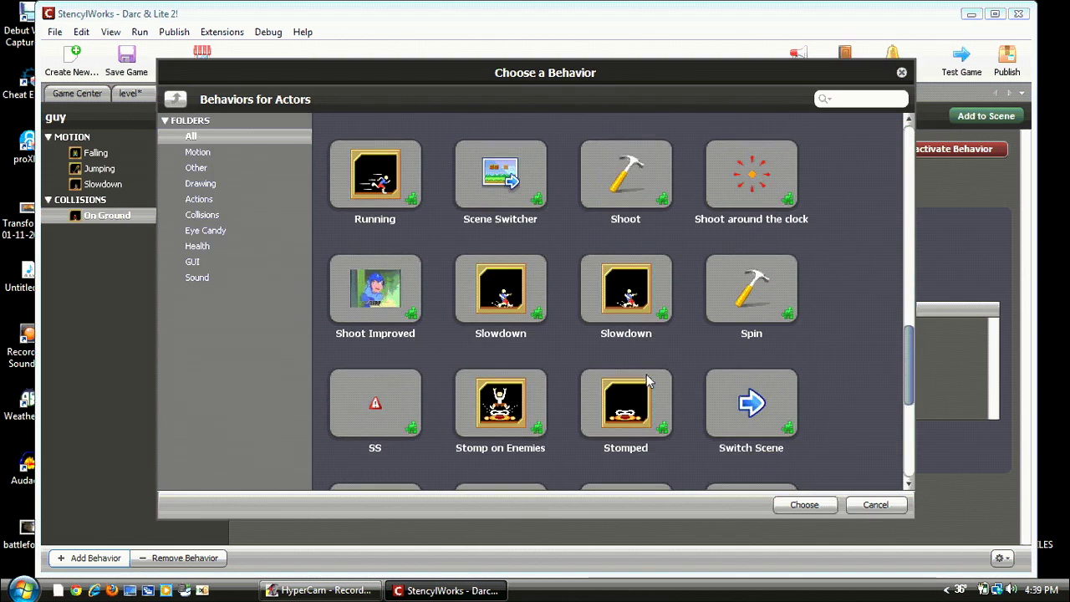
scroll(648, 379, "down", 5)
left_click(372, 322)
left_click(803, 504)
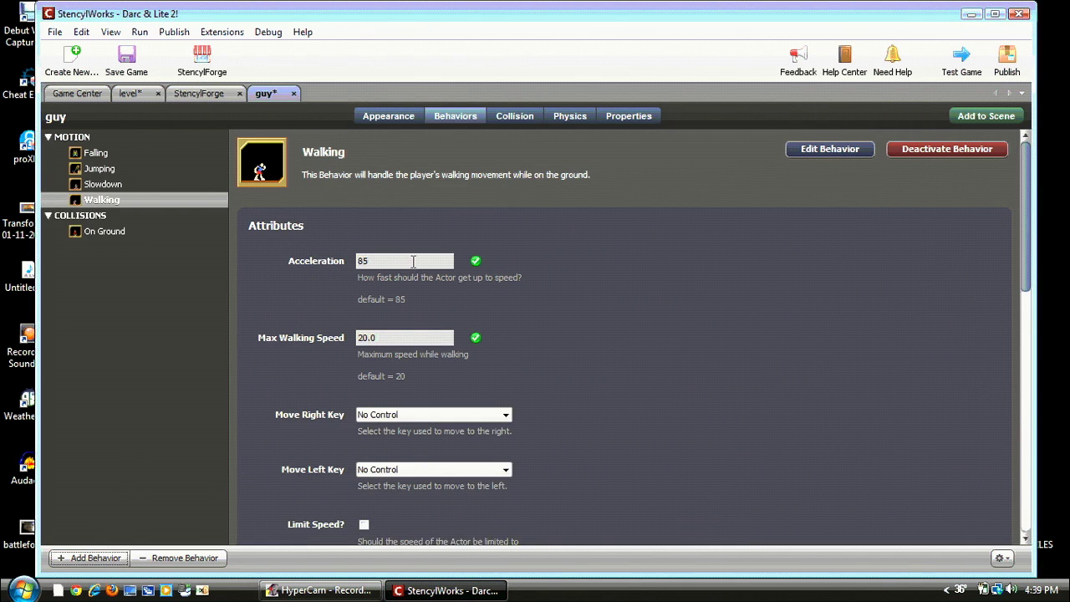
- Set Walking's Move Right Key to right and Move Left Key to left
scroll(413, 261, "down", 2)
left_click(431, 358)
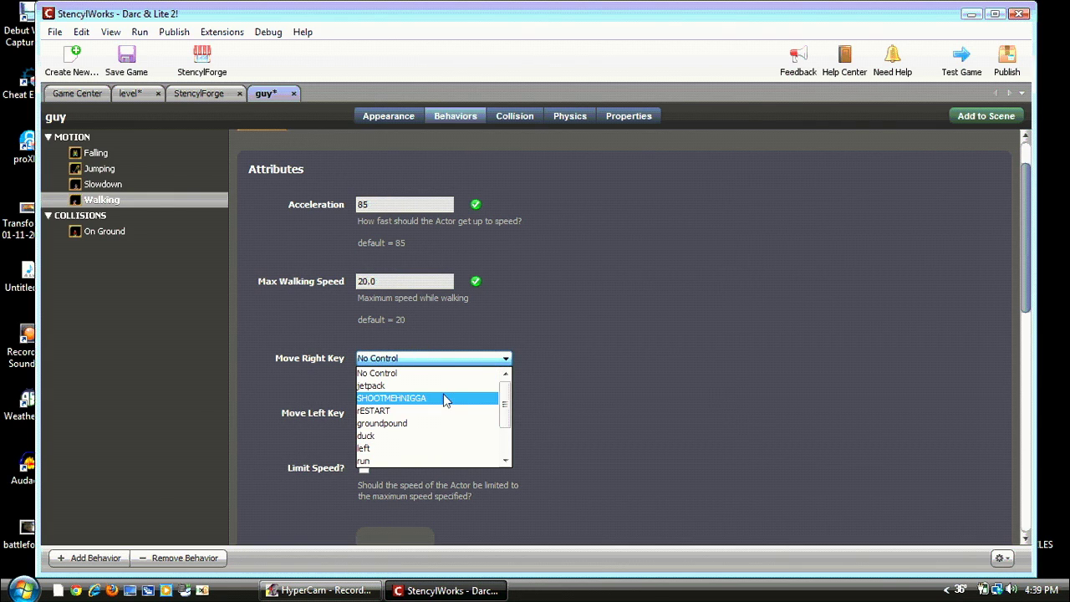
scroll(443, 398, "down", 2)
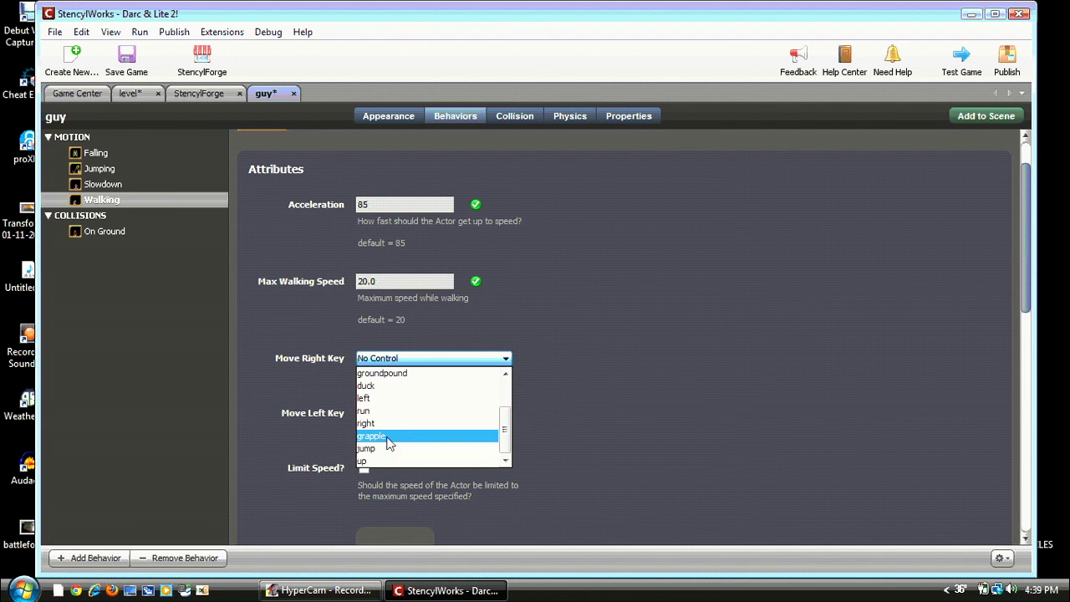
left_click(388, 424)
left_click(397, 413)
scroll(397, 485, "down", 2)
left_click(398, 456)
- Use Animation 0 for the idle right and idle left animations
scroll(531, 439, "down", 3)
left_click(456, 390)
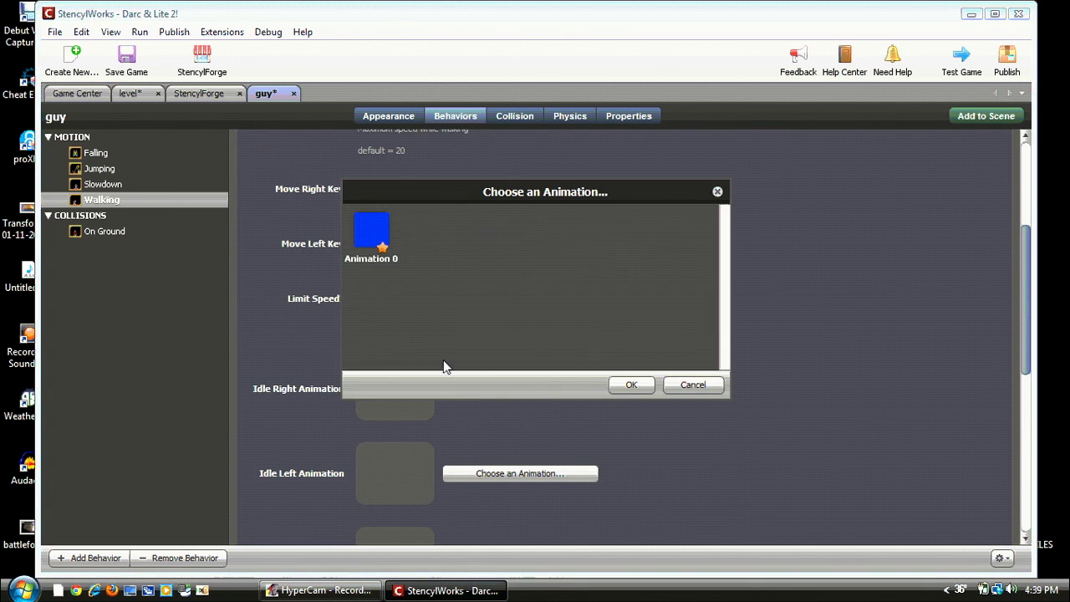
left_click(642, 386)
scroll(569, 372, "down", 3)
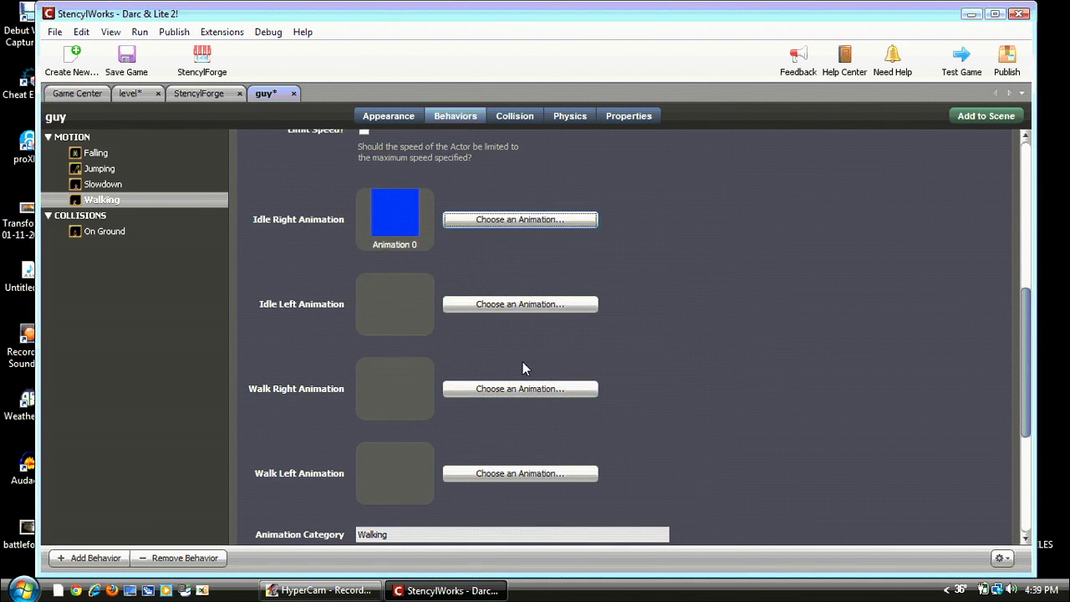
left_click(517, 388)
left_click(372, 232)
left_click(631, 385)
- Use Animation 0 for the walk right and walk left animations
left_click(564, 390)
left_click(387, 249)
left_click(629, 384)
left_click(569, 474)
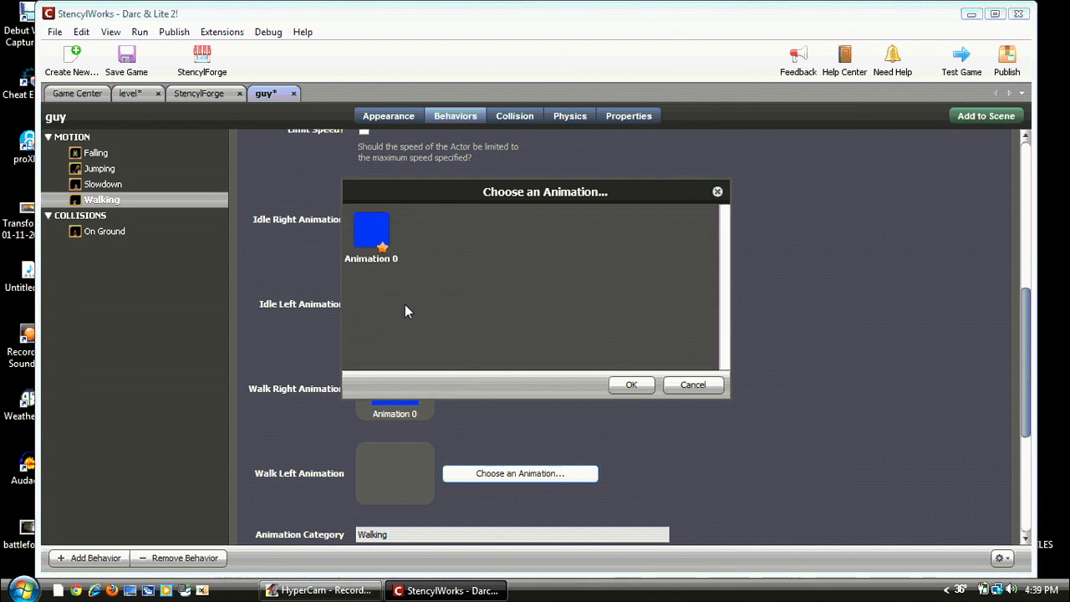
left_click(395, 263)
left_click(631, 385)
scroll(637, 413, "up", 1)
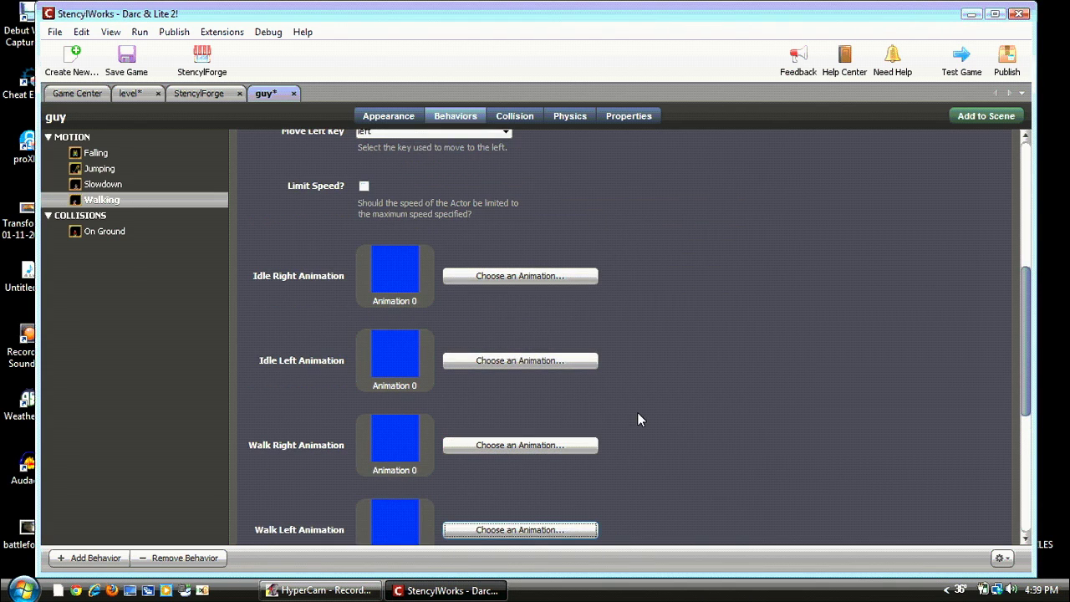
scroll(637, 419, "up", 1)
scroll(243, 278, "up", 2)
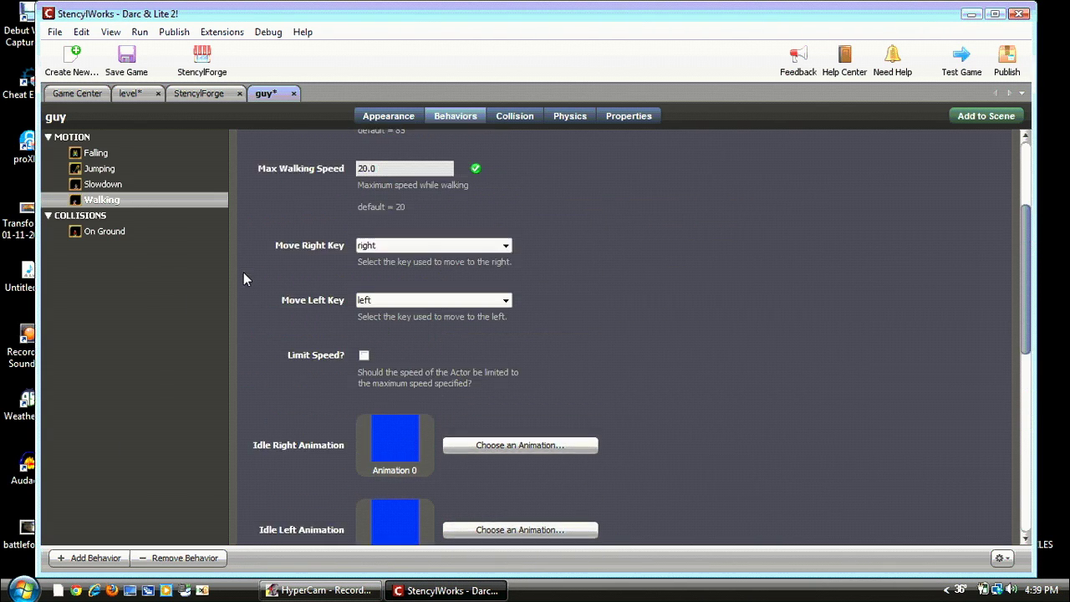
scroll(889, 311, "up", 3)
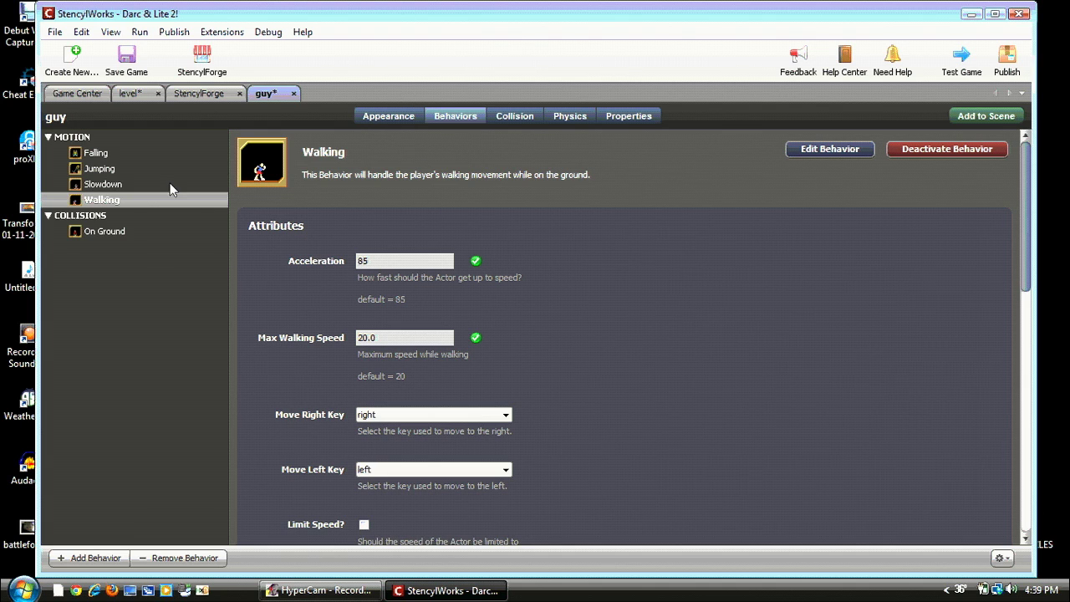
- Search StencylForge for 'die in pit', pick Die in Pit and Reload, then go to the level scene
left_click(205, 94)
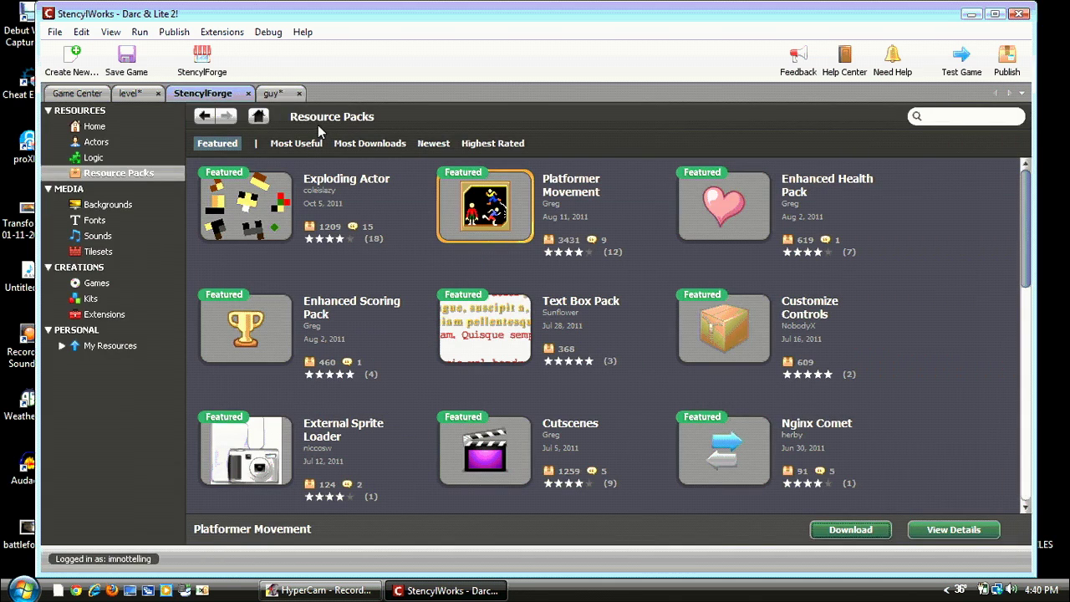
left_click(996, 118)
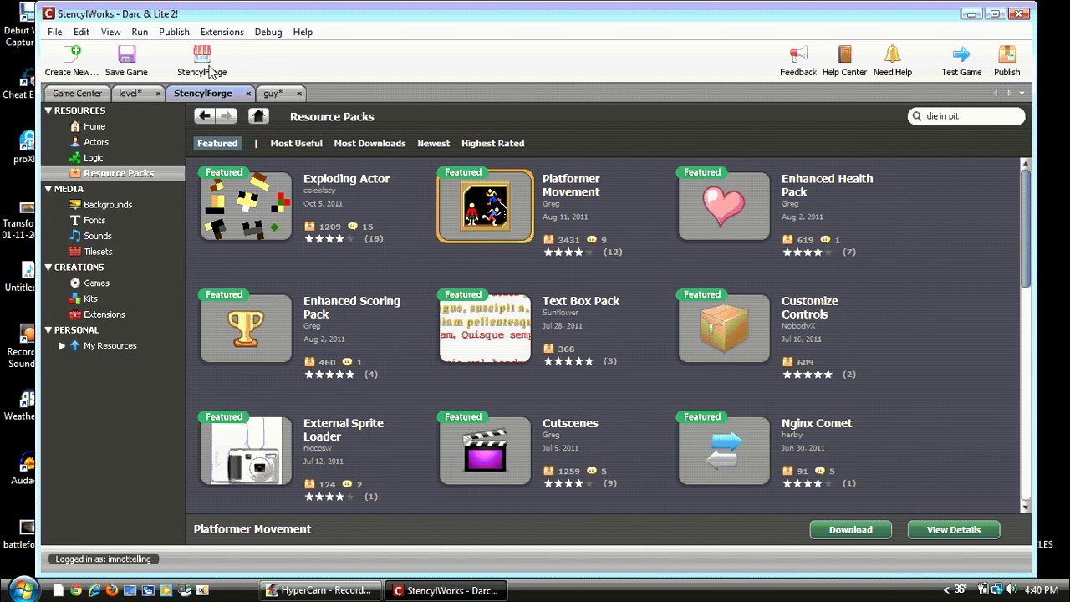
left_click(84, 161)
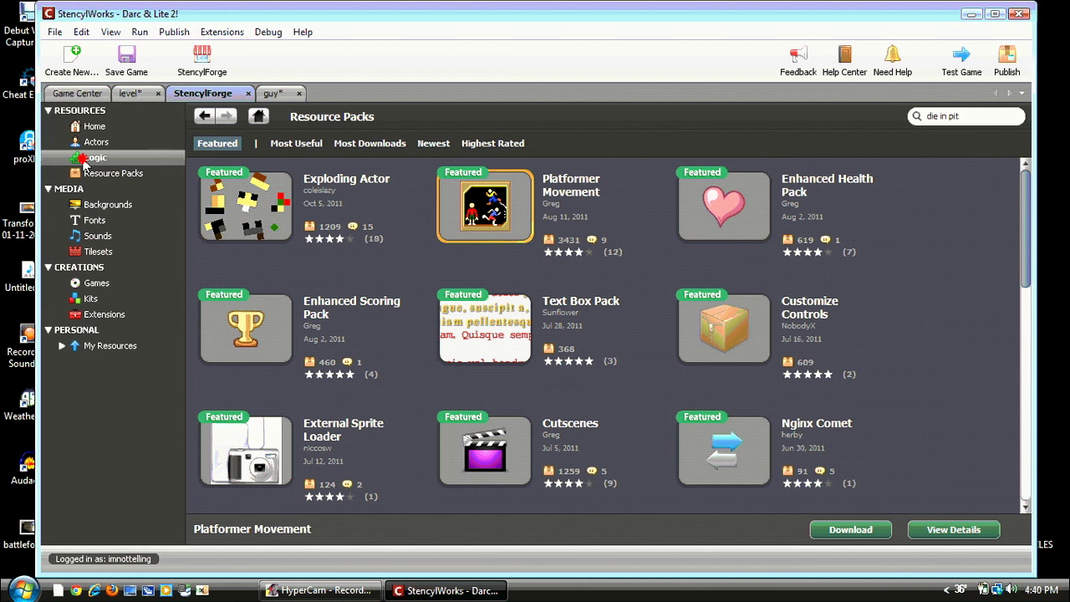
scroll(861, 172, "down", 1)
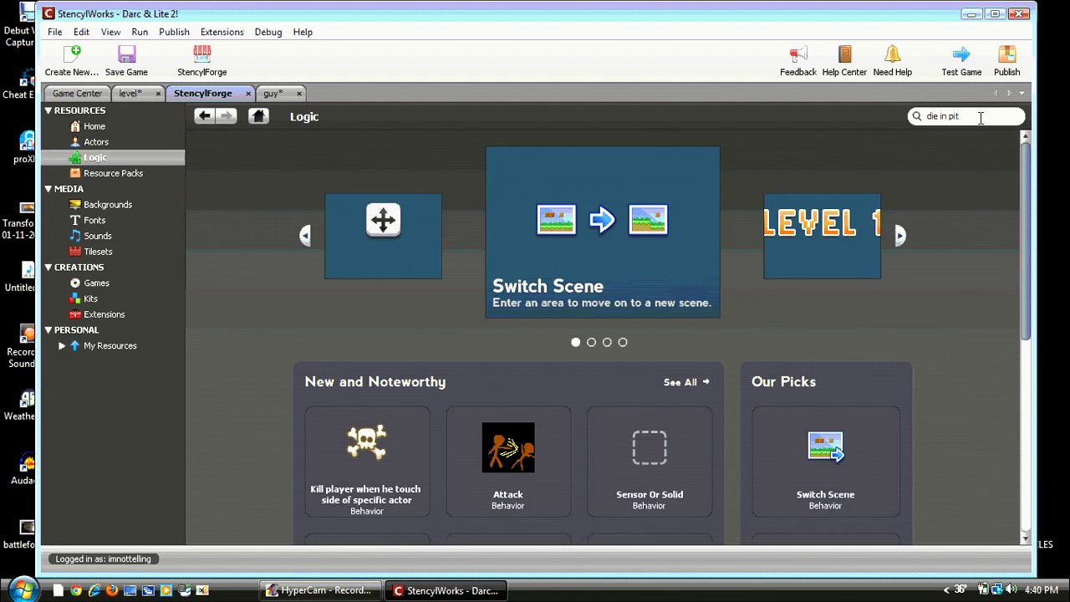
key("Return")
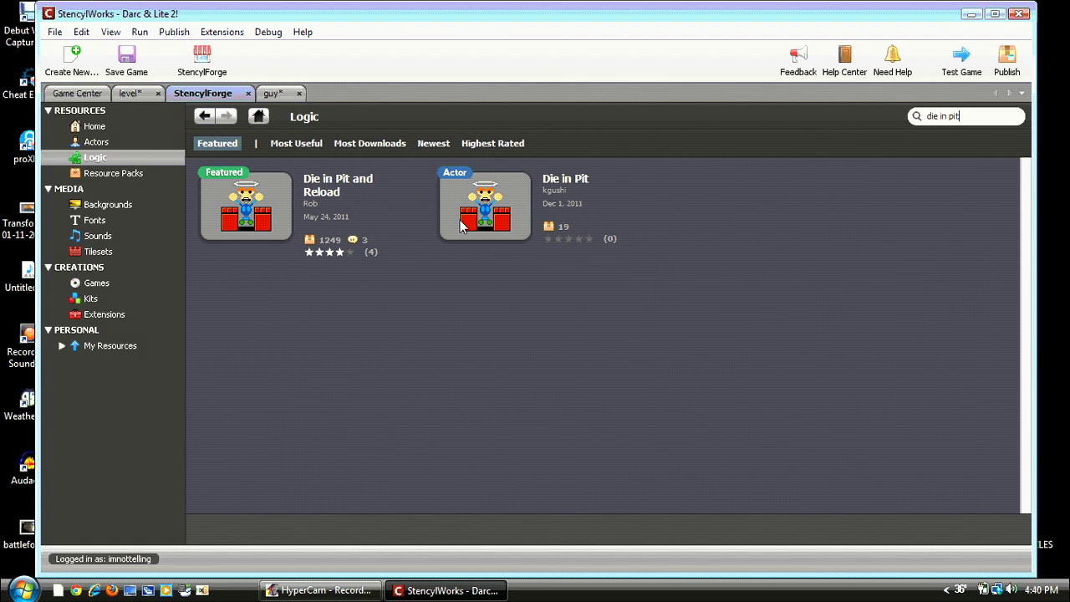
left_click(249, 219)
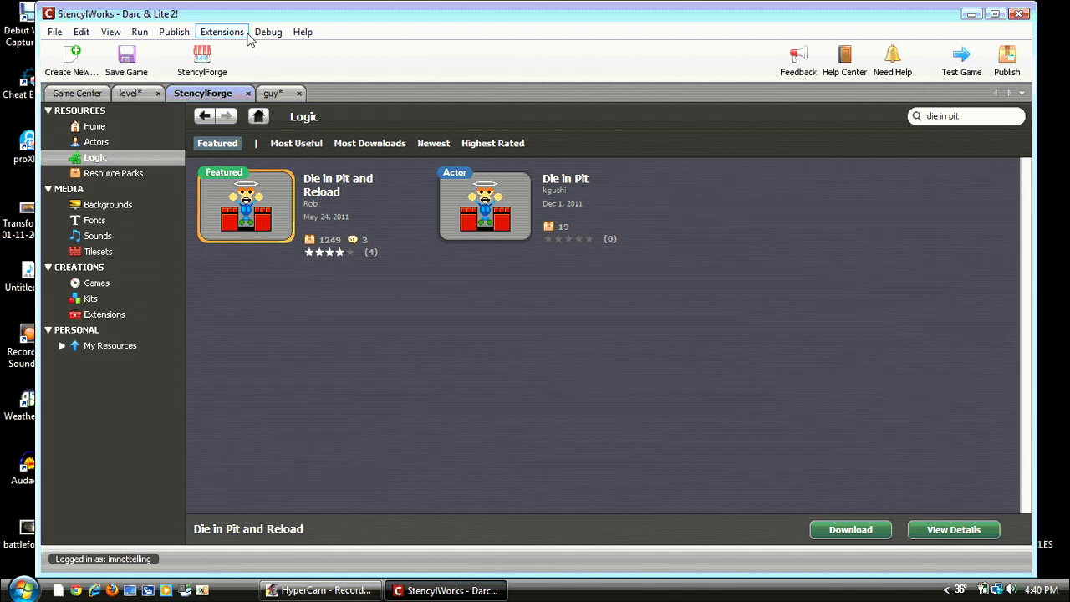
left_click(133, 93)
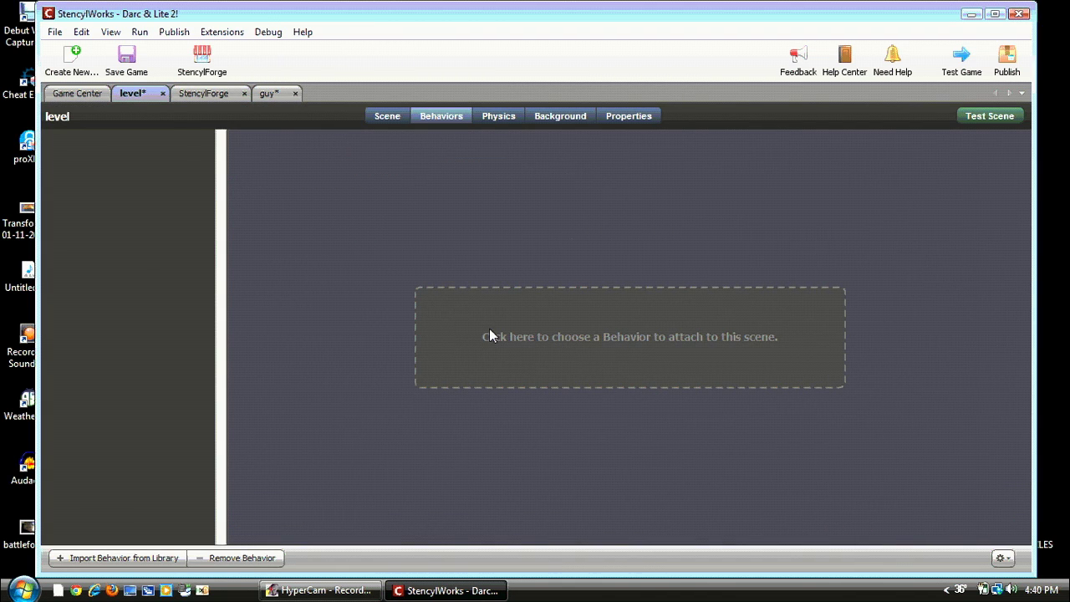
- Attach Die in Pit to guy with Fade Time 0.5 and Time Before Reload 0.5
left_click(261, 93)
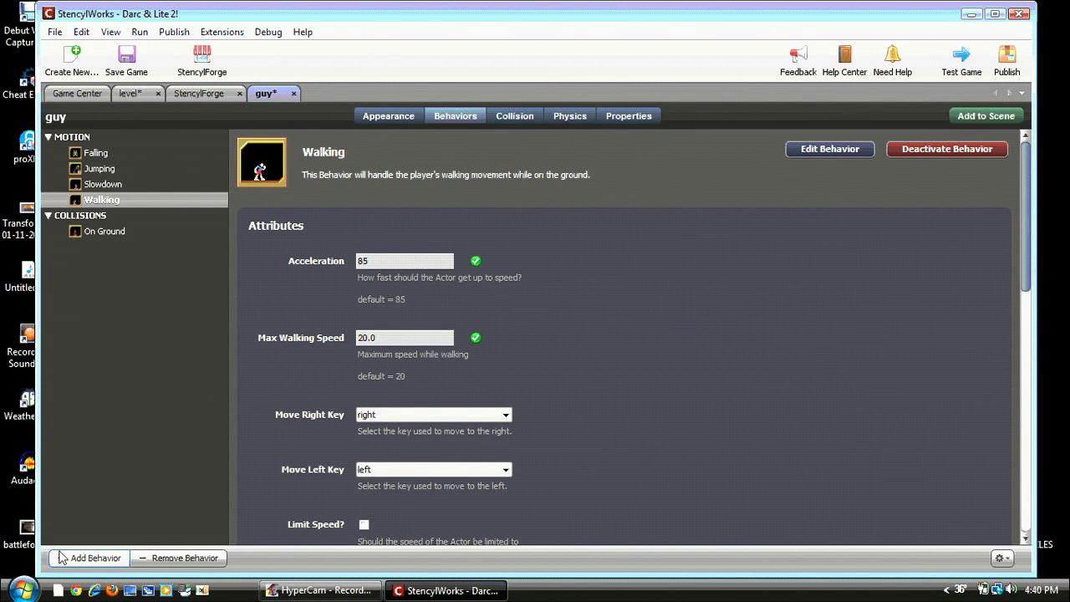
left_click(94, 558)
scroll(504, 345, "down", 1)
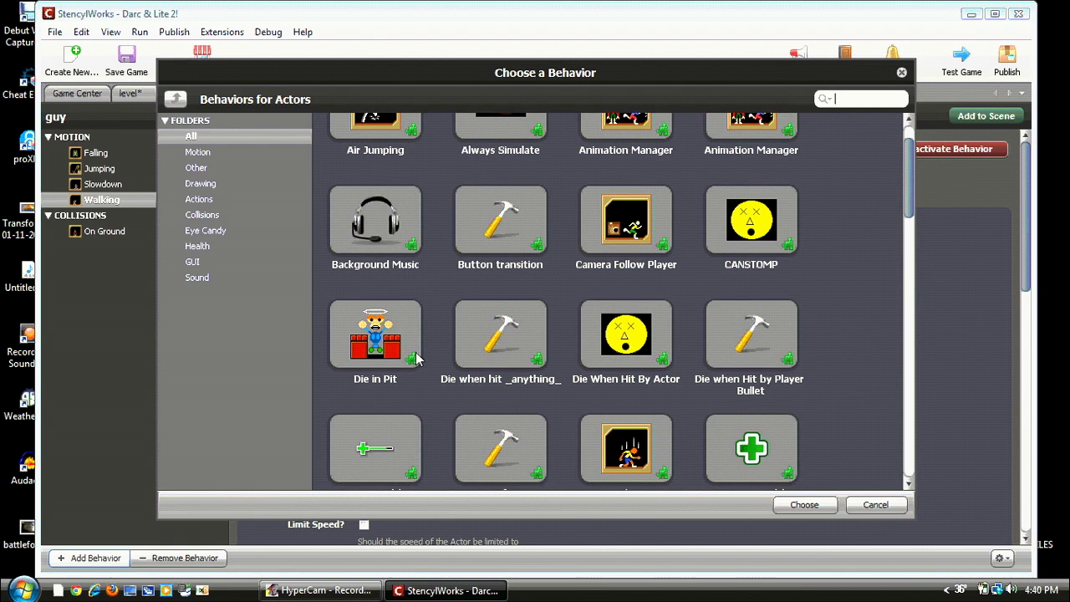
left_click(404, 329)
left_click(806, 504)
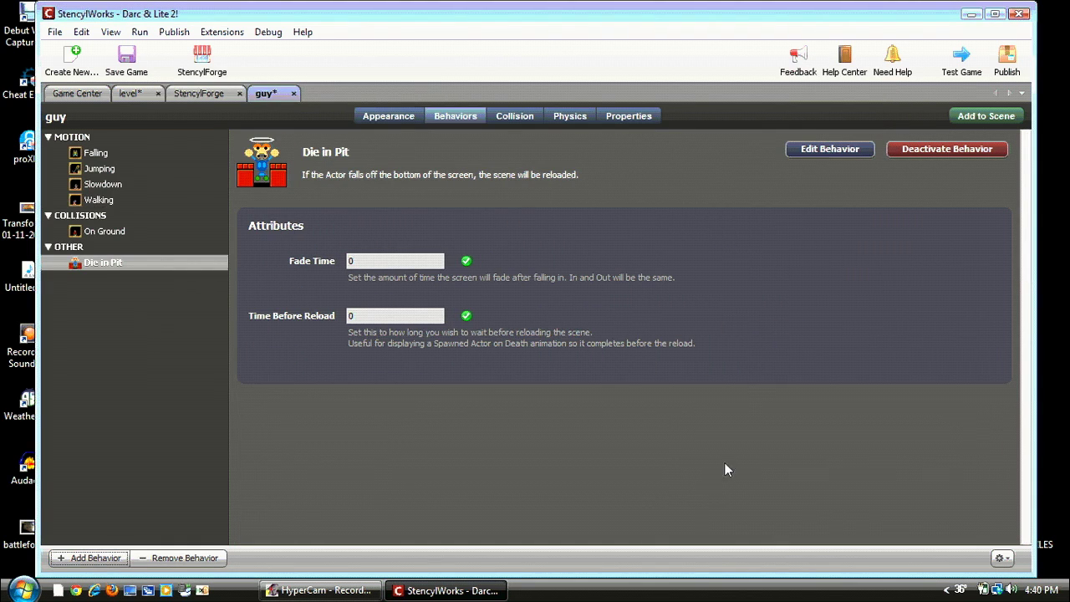
left_click(371, 263)
type(".5")
left_click(370, 315)
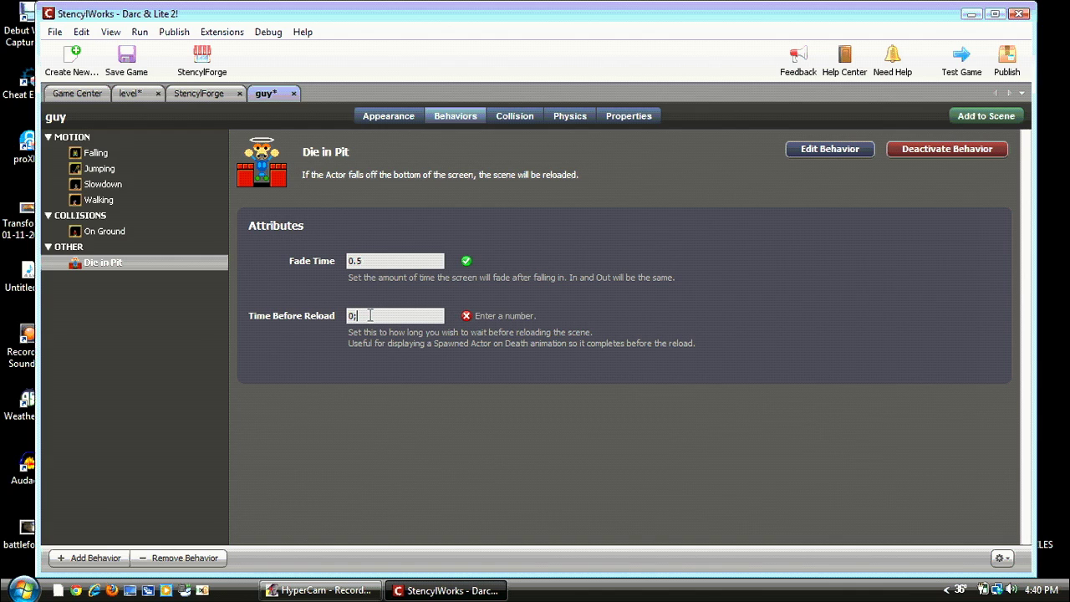
key("BackSpace")
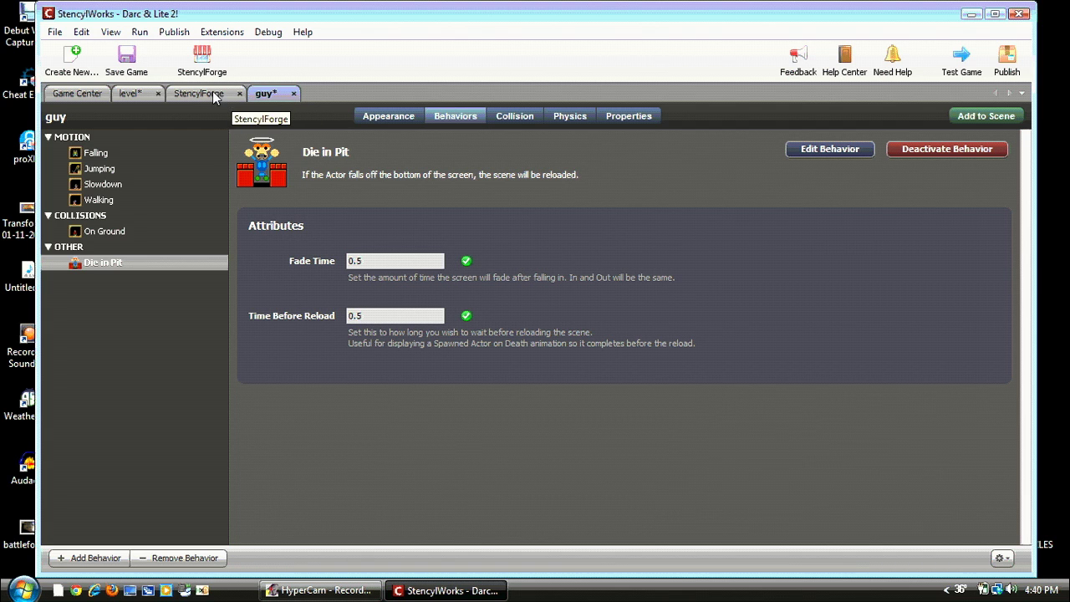
left_click(83, 558)
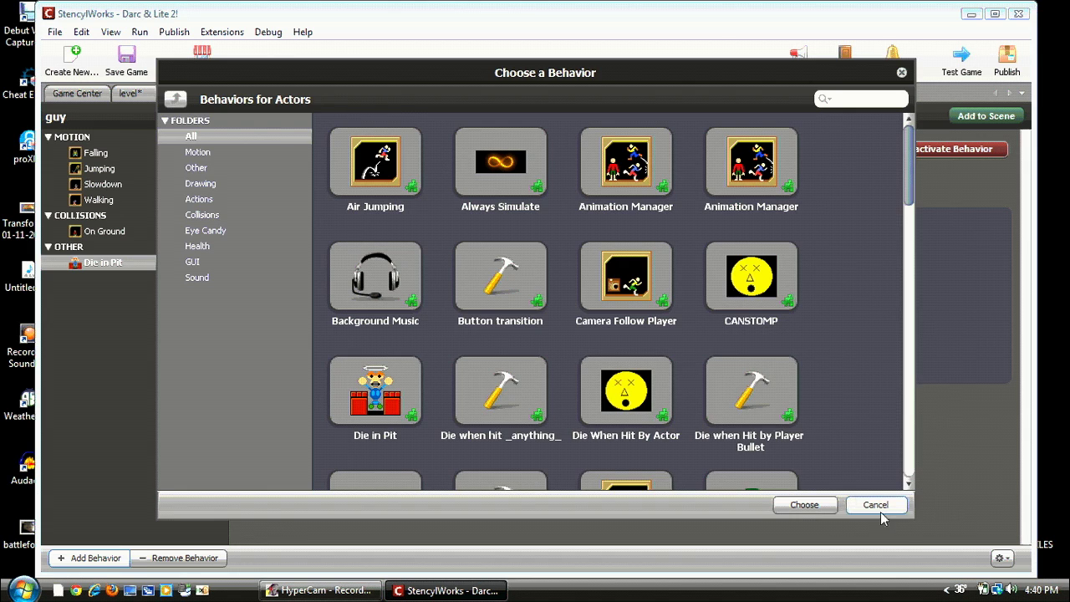
- Search StencylForge for 'always simulate' and pick the Always Simulate behavior
left_click(880, 505)
left_click(207, 94)
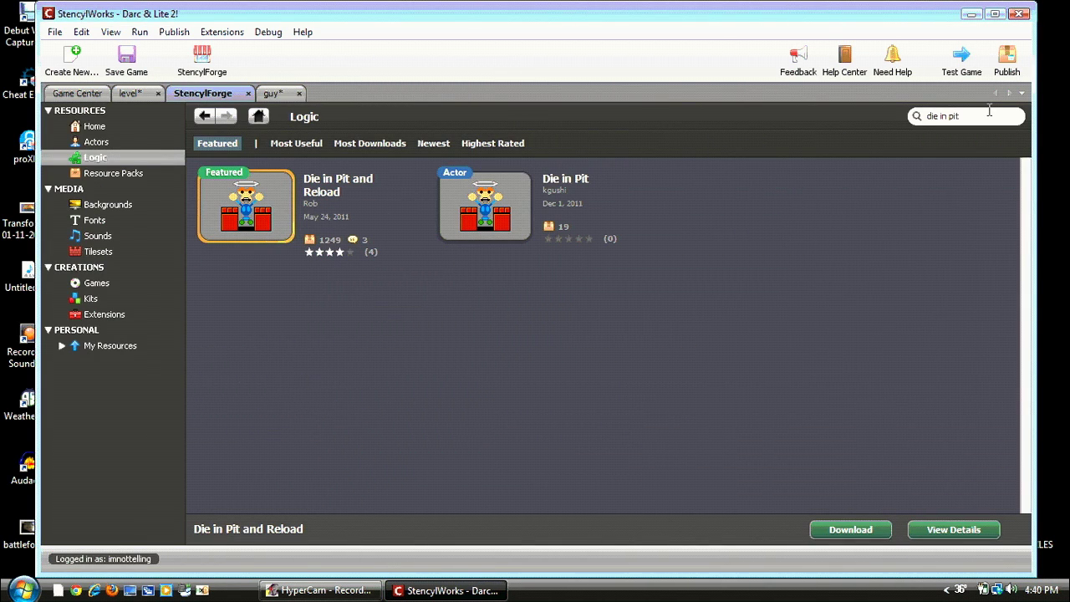
left_click_drag(990, 110, 791, 109)
type("always simulate")
key("Return")
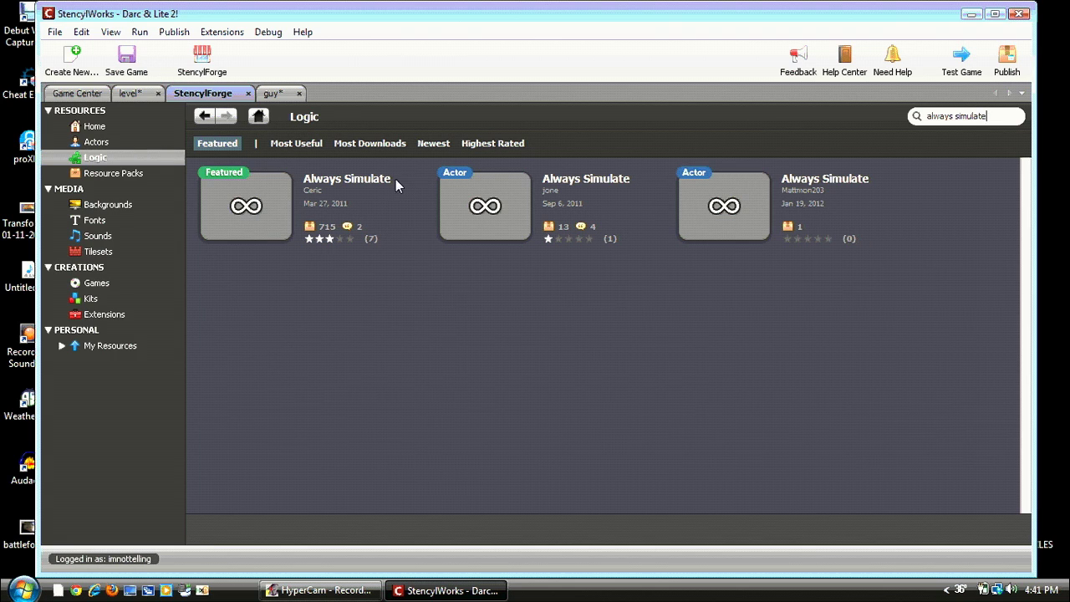
left_click(248, 216)
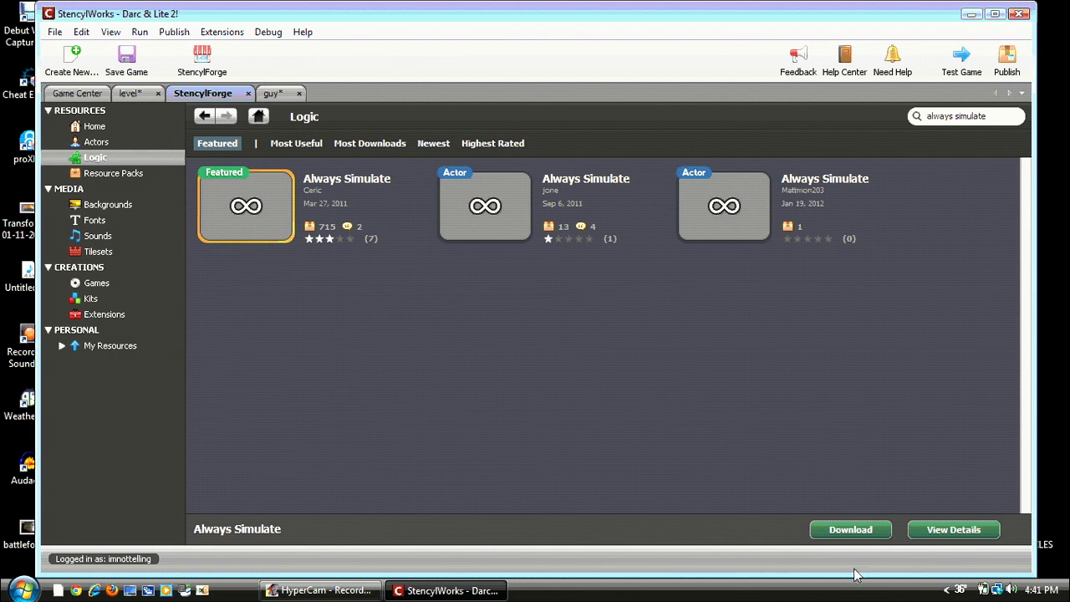
- Attach Always Simulate to guy with Continuous Collision ticked
left_click(271, 96)
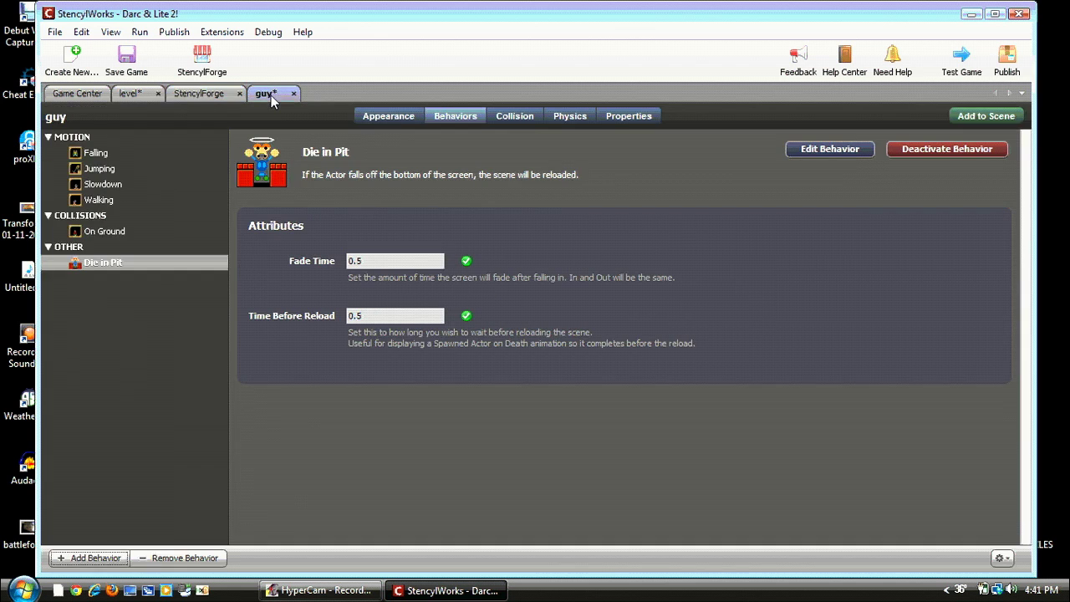
left_click(62, 556)
left_click(500, 163)
left_click(803, 504)
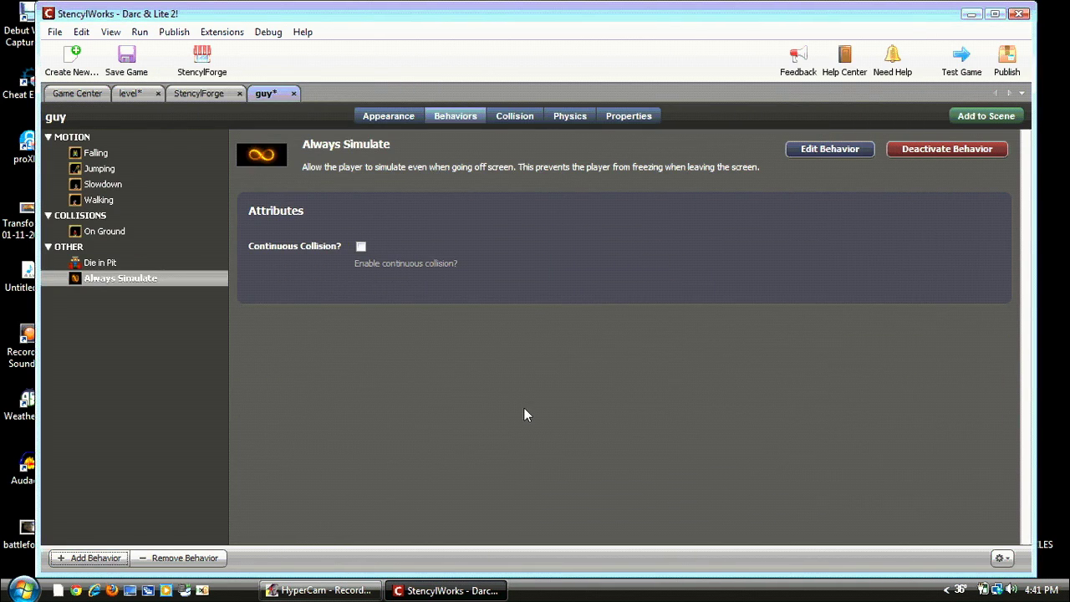
left_click(360, 246)
- Search StencylForge for camera and pick the Camera Follow Player behavior
left_click(80, 560)
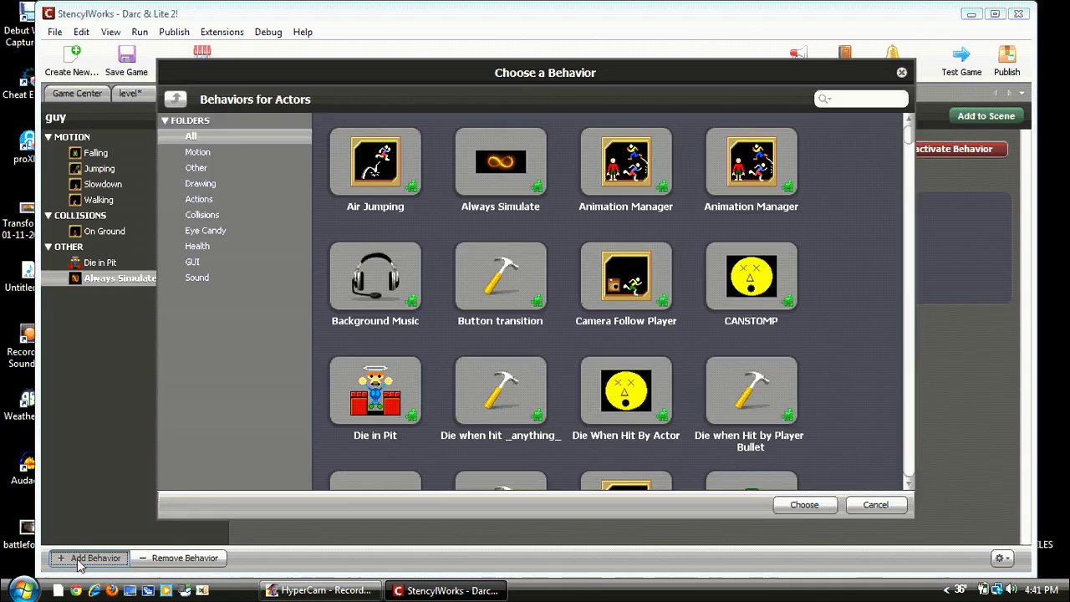
left_click(876, 510)
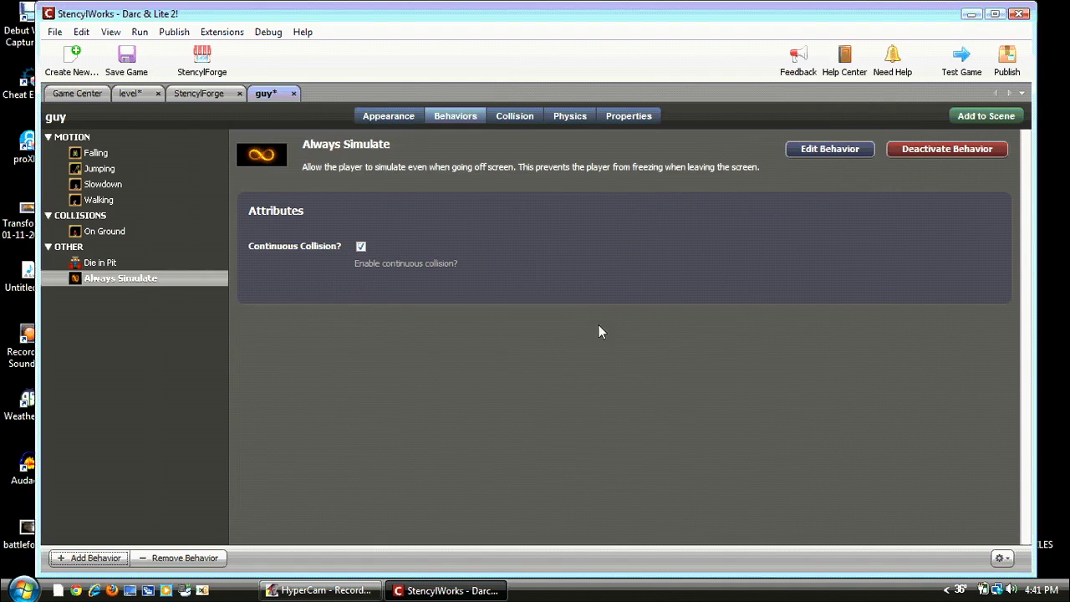
left_click(197, 93)
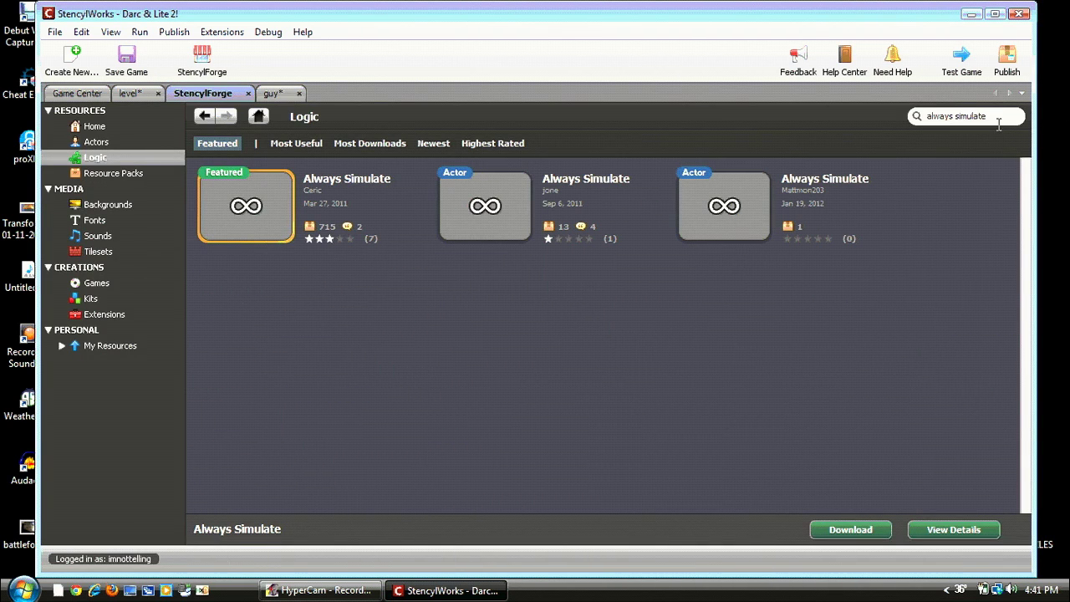
left_click(267, 94)
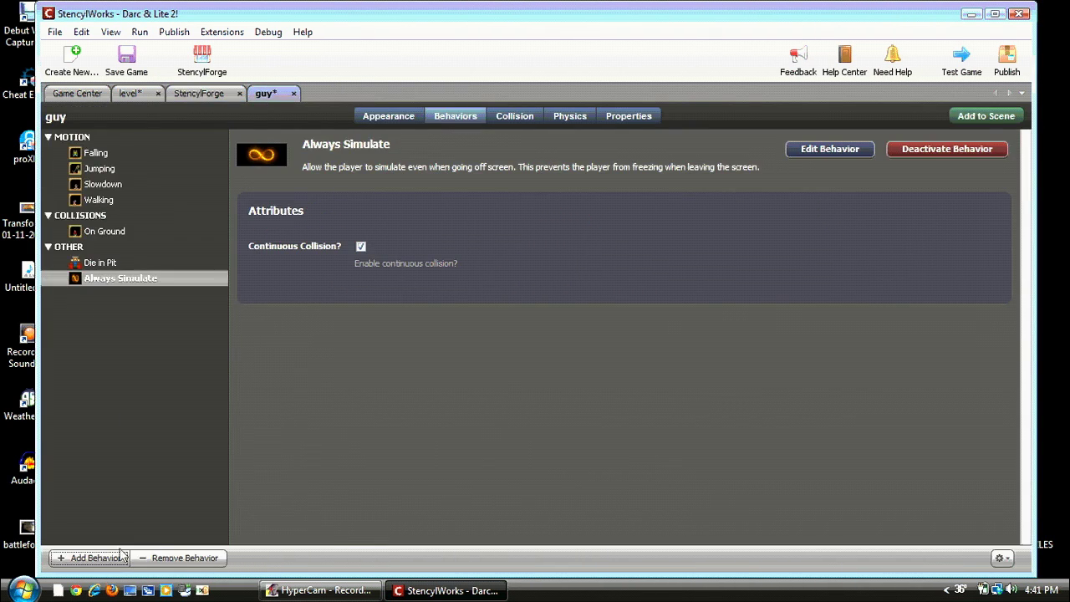
left_click(89, 558)
scroll(655, 265, "down", 1)
scroll(655, 266, "up", 1)
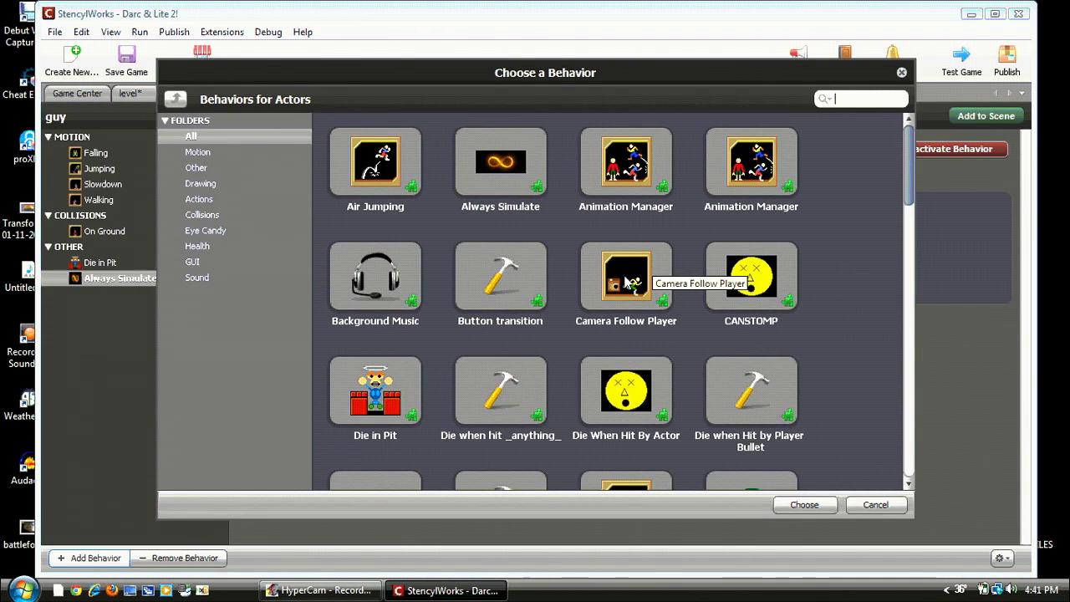
left_click(874, 507)
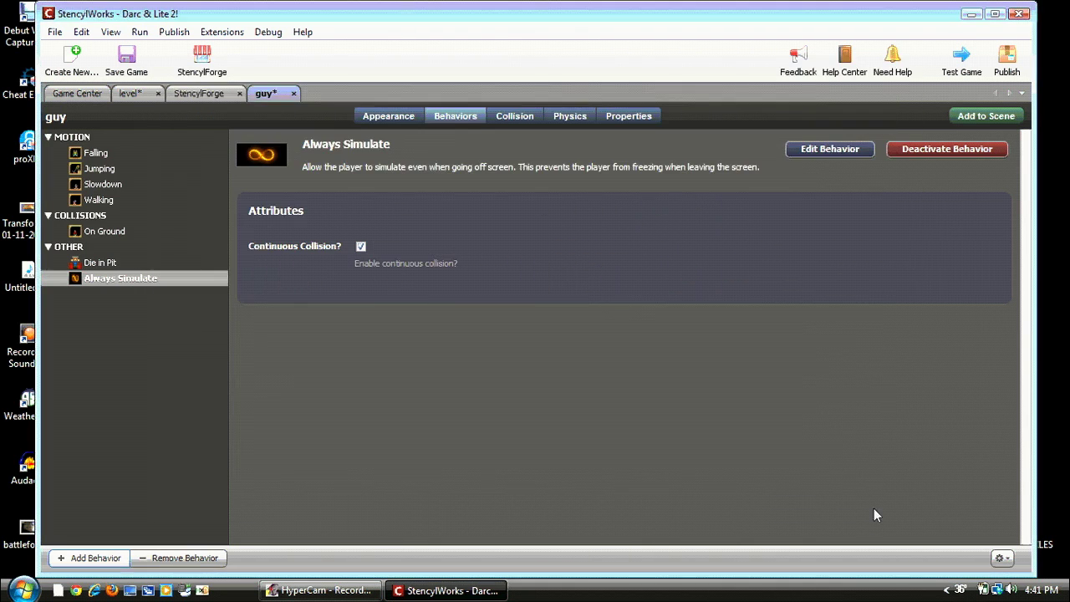
left_click(202, 92)
type("damera")
key("Return")
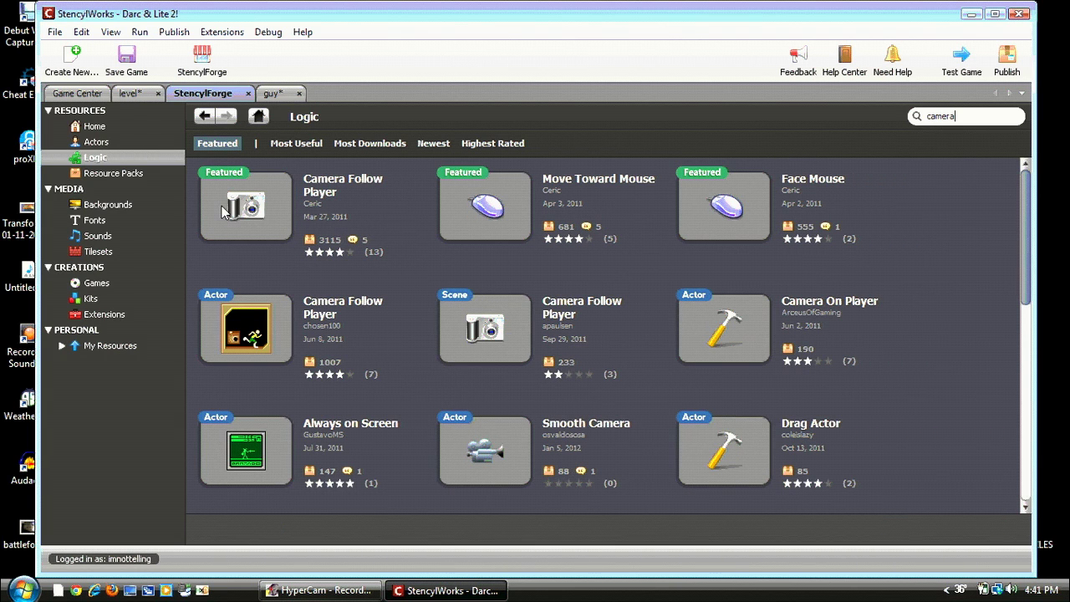
left_click(221, 207)
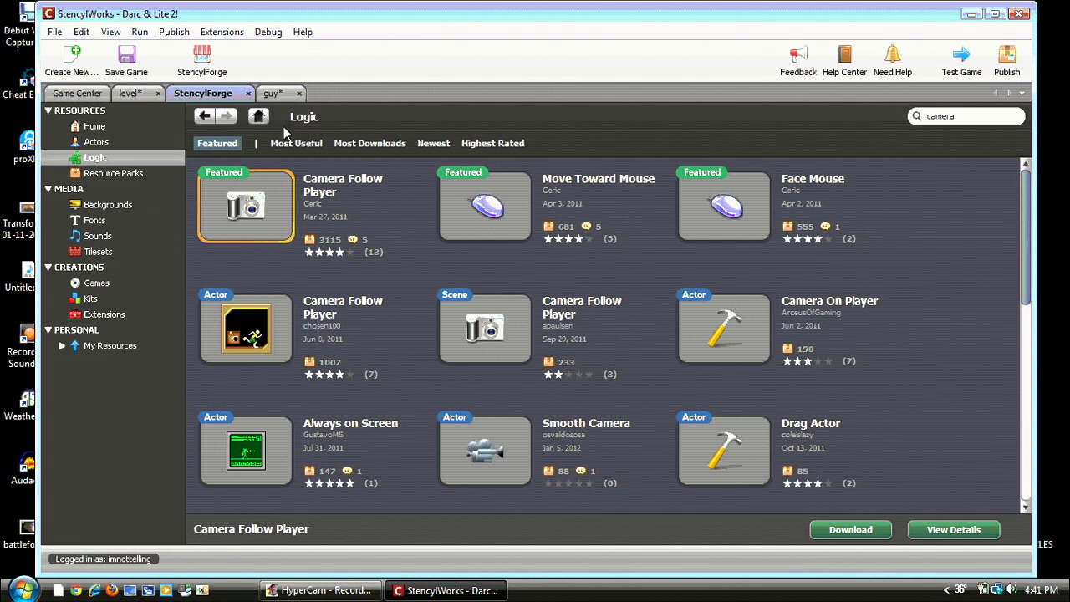
- Attach Camera Follow Player to guy, keeping X and Y offsets at 0
left_click(273, 94)
left_click(90, 558)
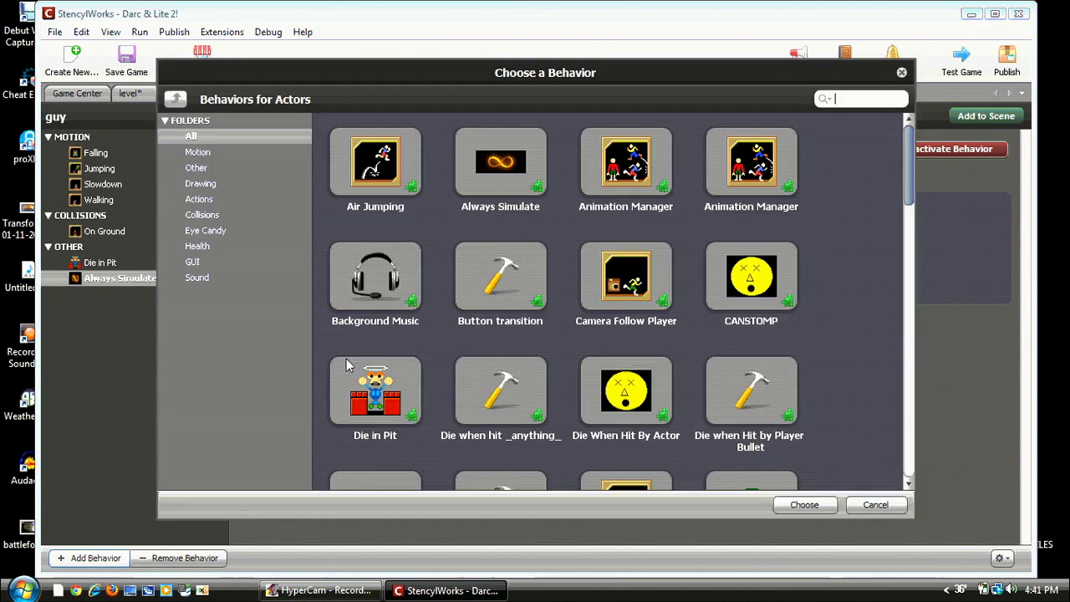
left_click(619, 284)
left_click(801, 505)
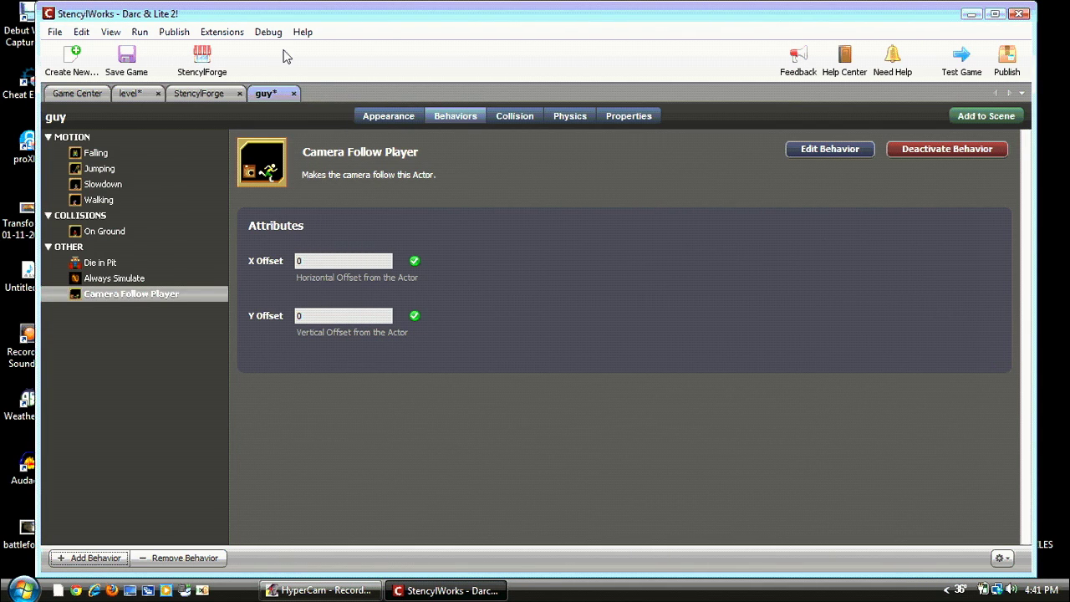
- Review the guy actor's collision shape, physics, animation frames and behaviors
left_click(535, 118)
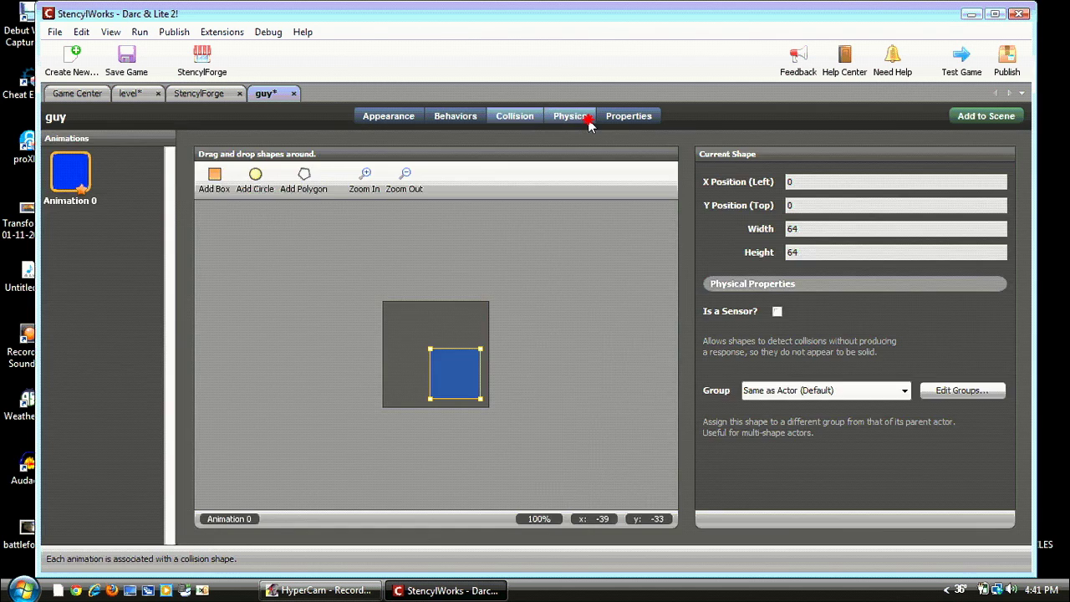
left_click(588, 120)
left_click(410, 119)
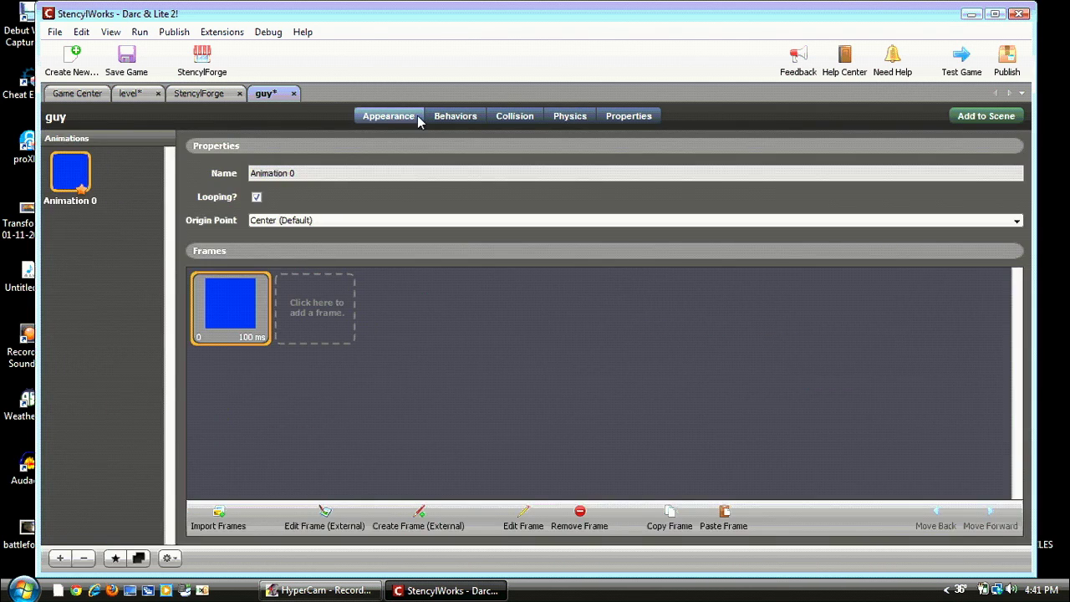
left_click(444, 118)
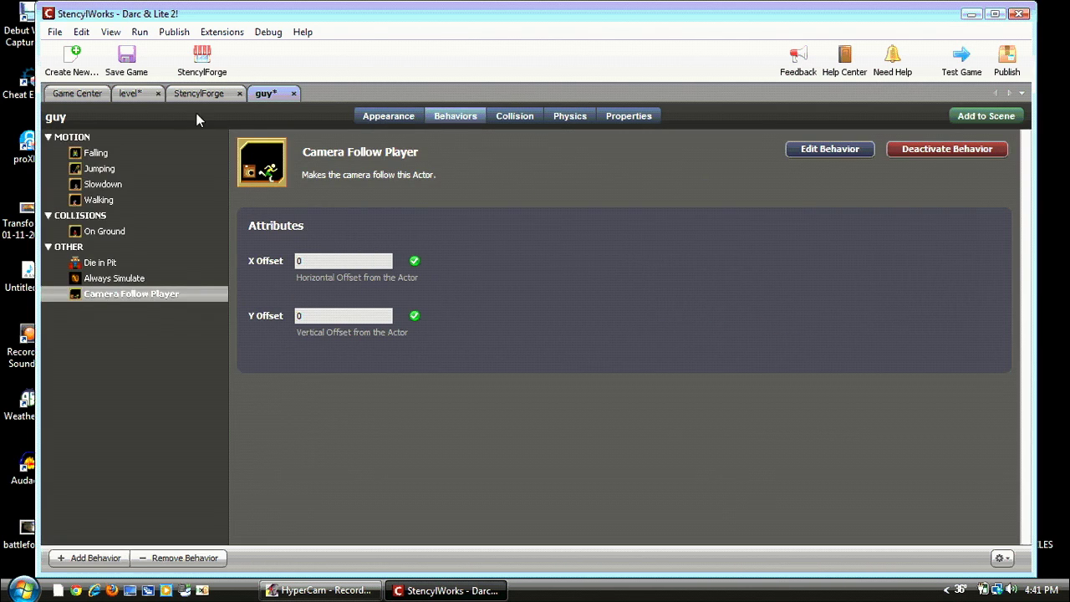
- Place the guy actor between the two pillars in the level scene and start a test run
left_click(131, 94)
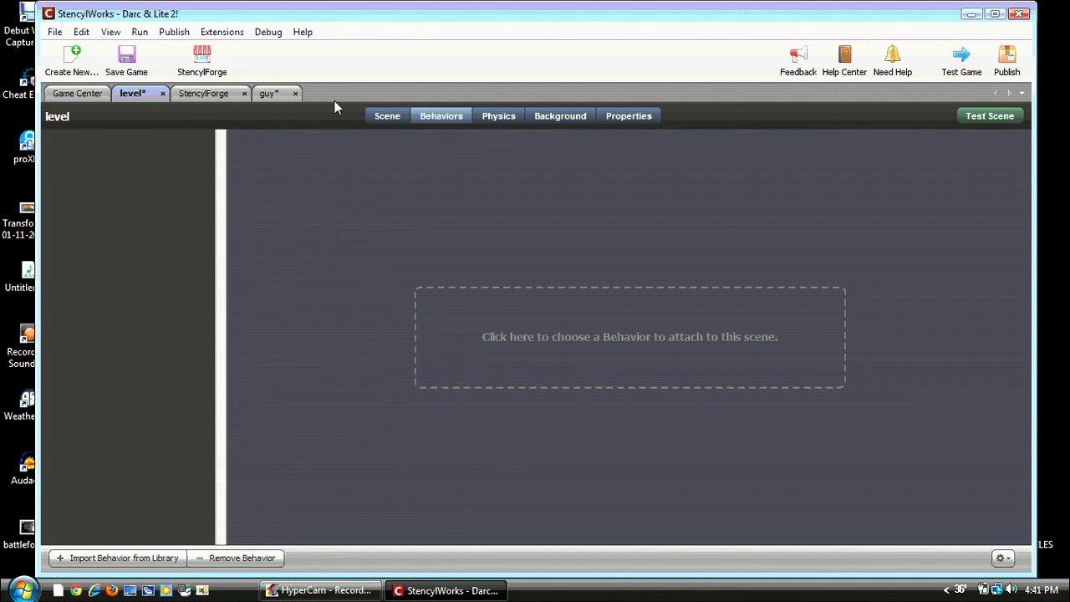
left_click(389, 117)
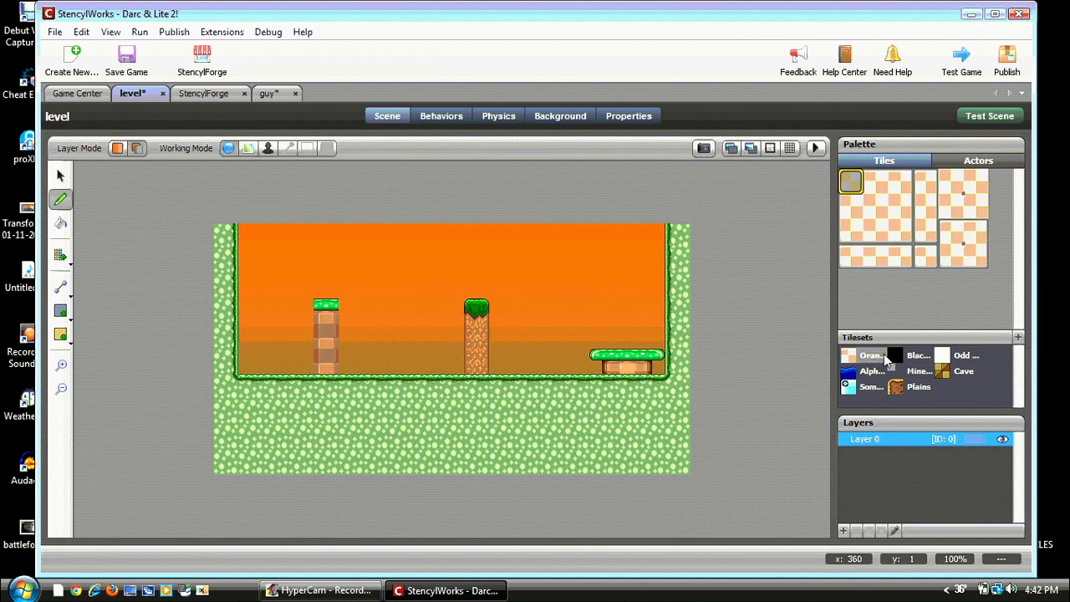
left_click(977, 161)
scroll(948, 307, "down", 5)
left_click(867, 322)
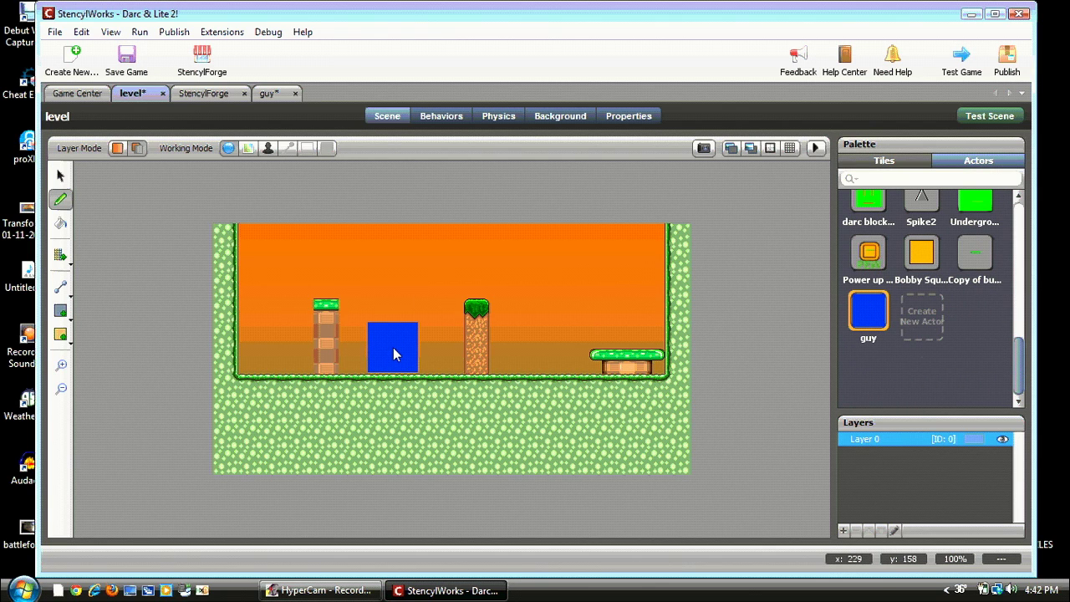
left_click(393, 347)
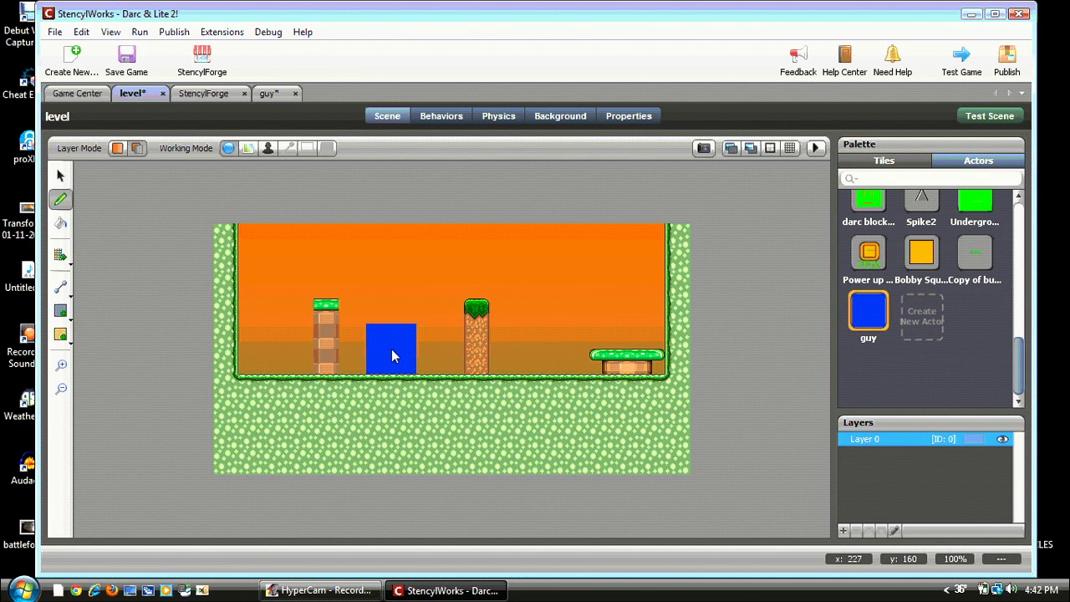
left_click(985, 117)
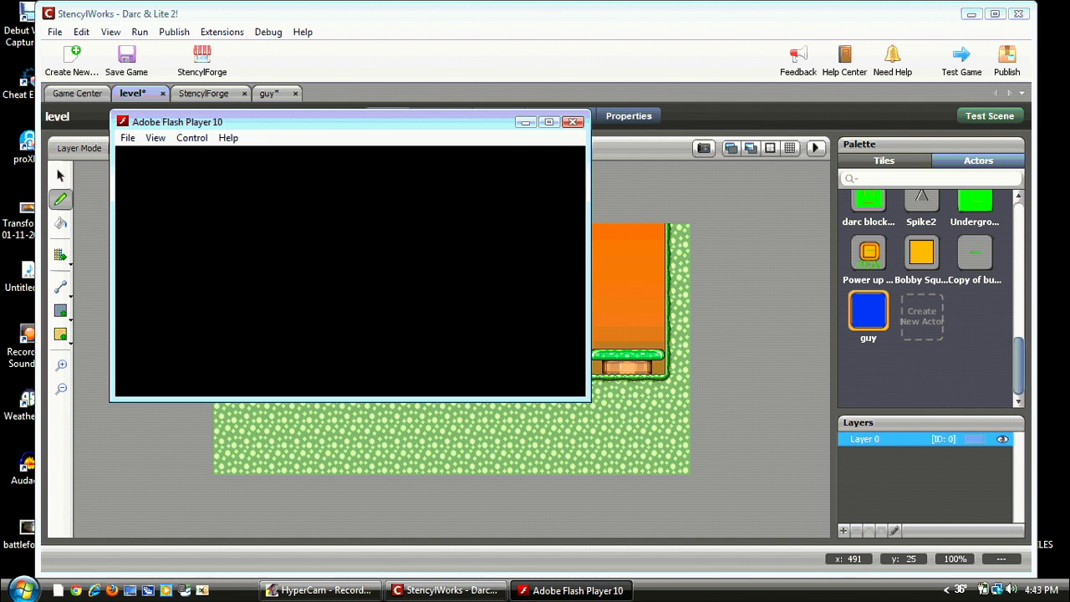
- Close the test game, save and close the guy actor, and relaunch the level test
left_click(574, 121)
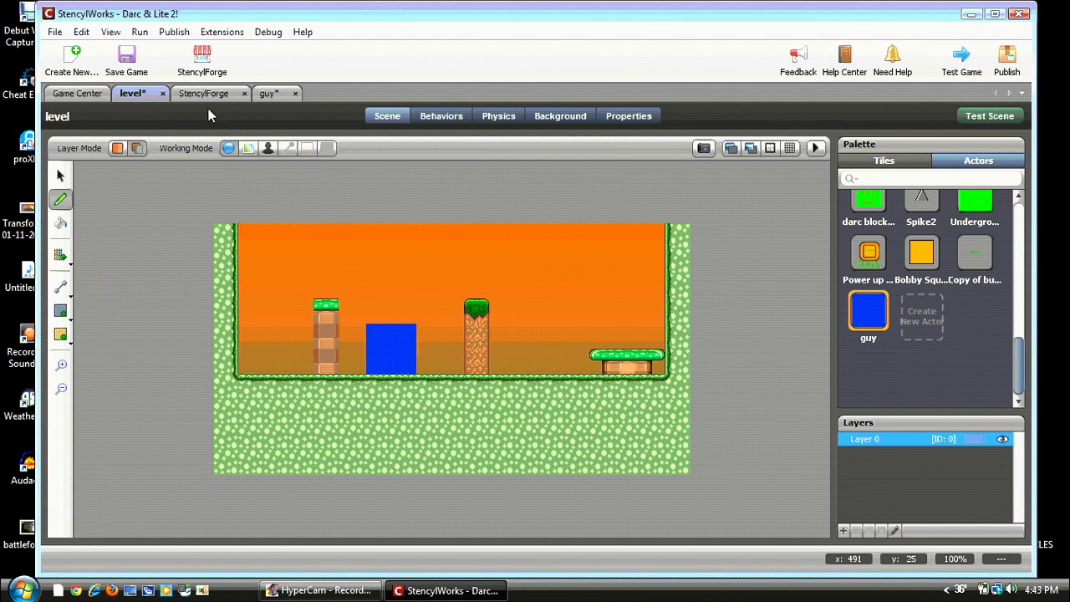
left_click(269, 93)
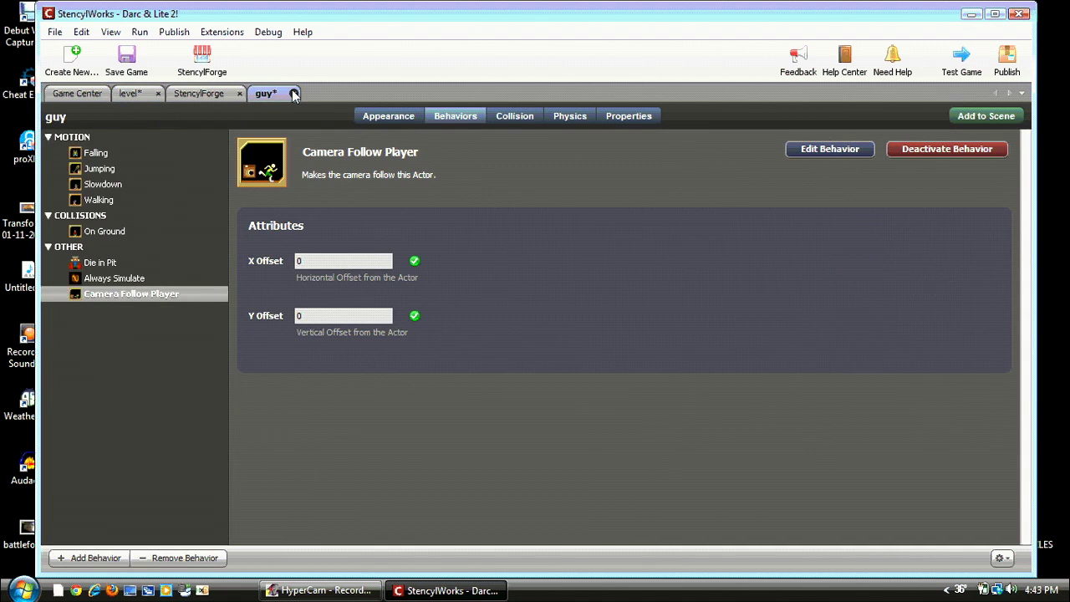
left_click(293, 93)
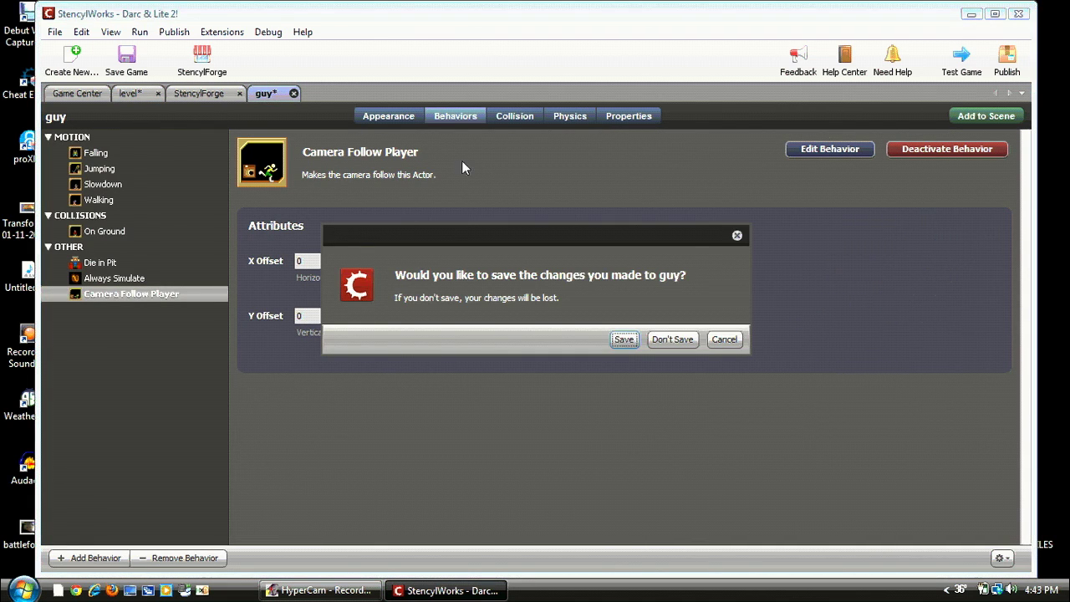
left_click(624, 339)
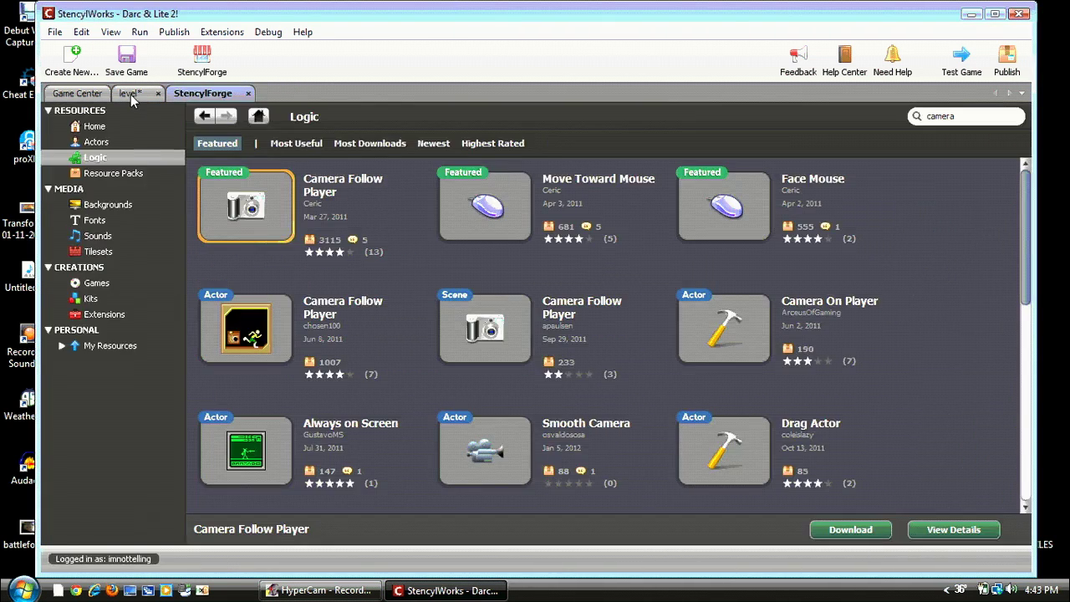
left_click(131, 95)
left_click(971, 117)
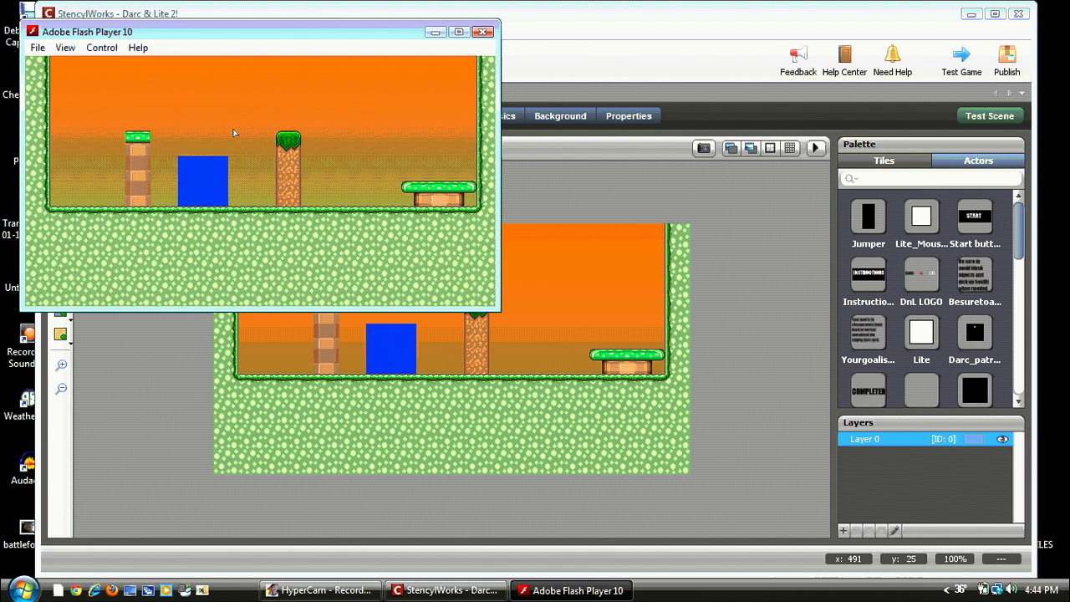
- Walk the blue square left and right with the arrow keys and jump it over the pillars
key("Right")
key("Left")
key("Right")
key("Left")
key("Right")
key("Left")
key("Up")
key("Left")
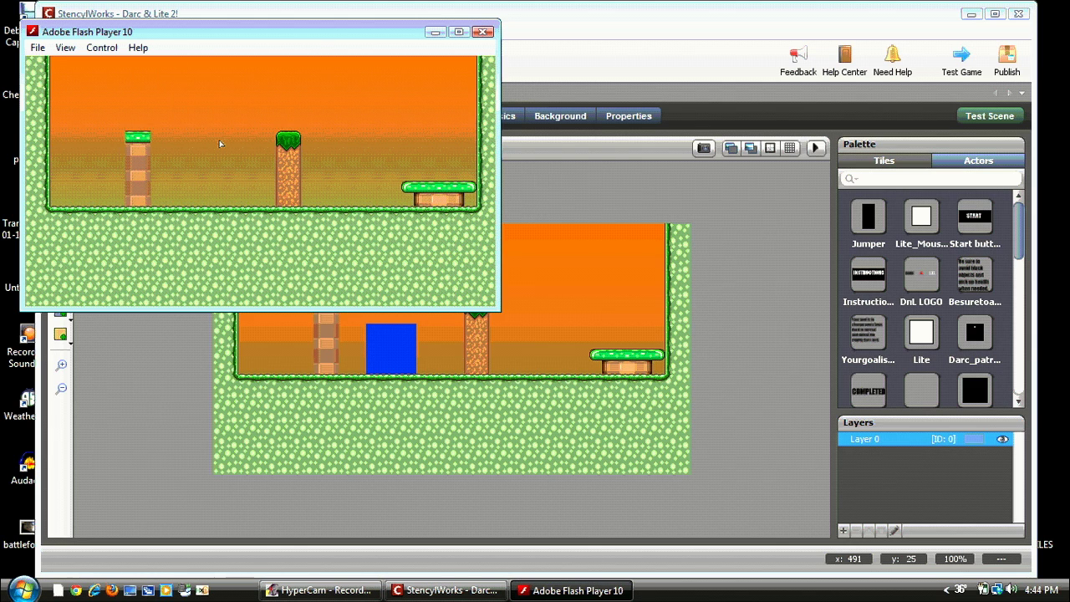
key("Right")
key("Left")
key("Up")
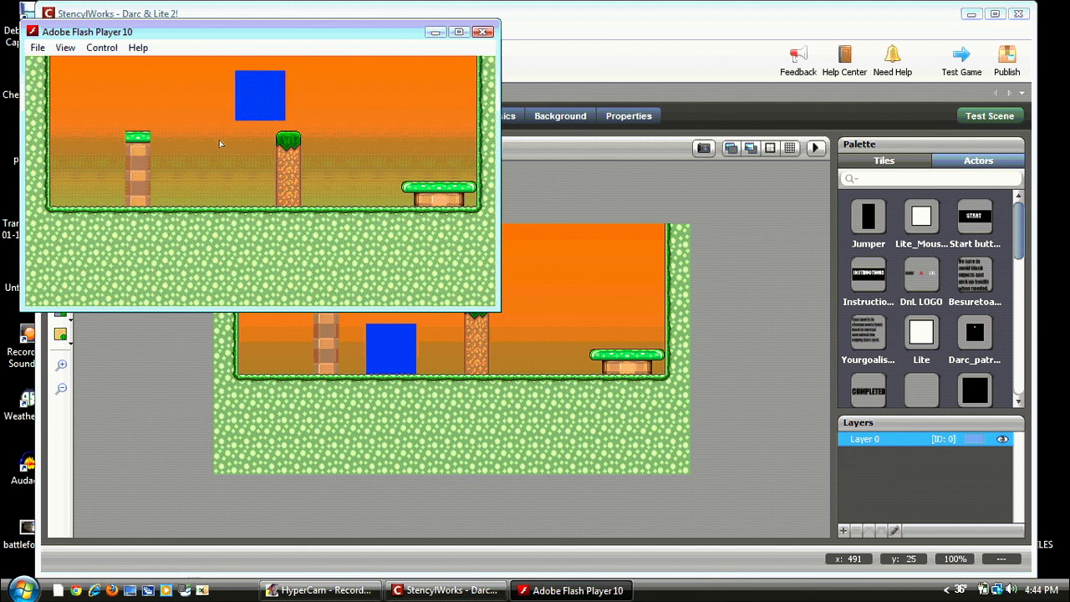
key("Left")
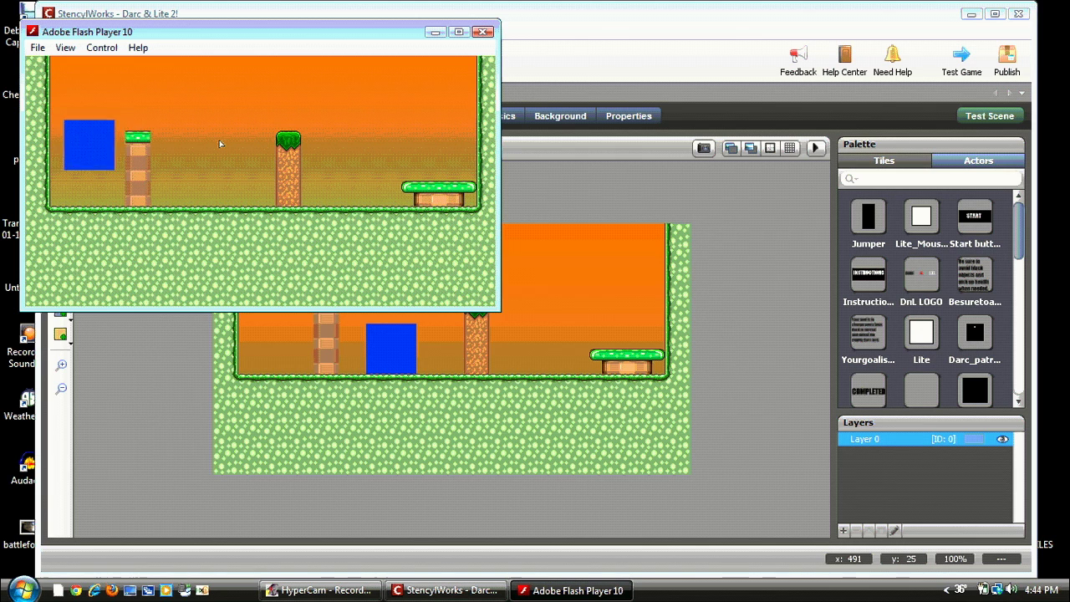
key("Up")
key("Right")
key("Left")
key("Left")
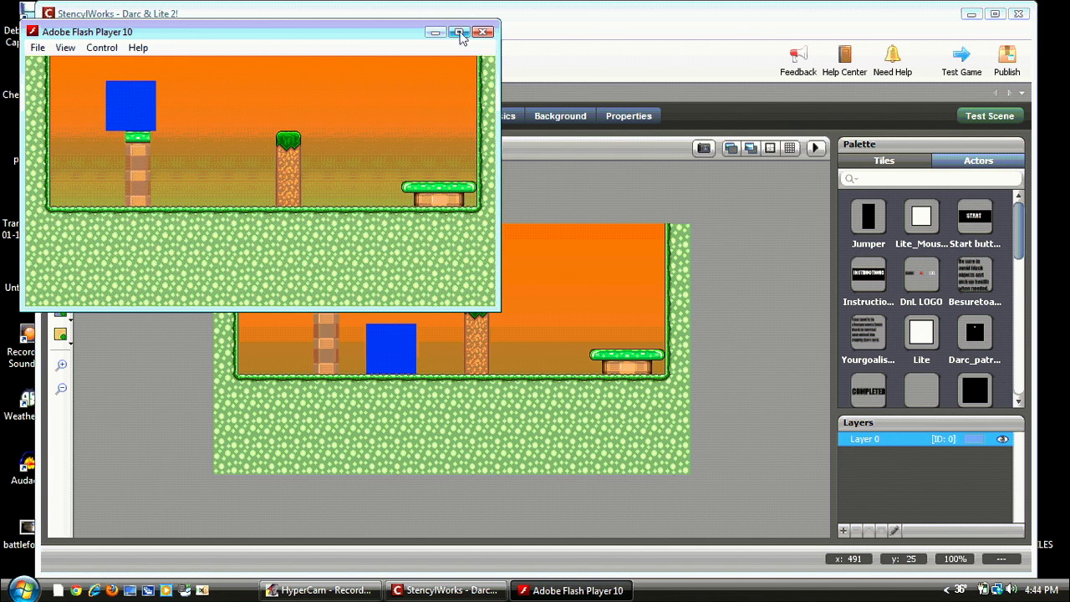
- Close the test game and open StencylForge's Logic resources home page
left_click(481, 33)
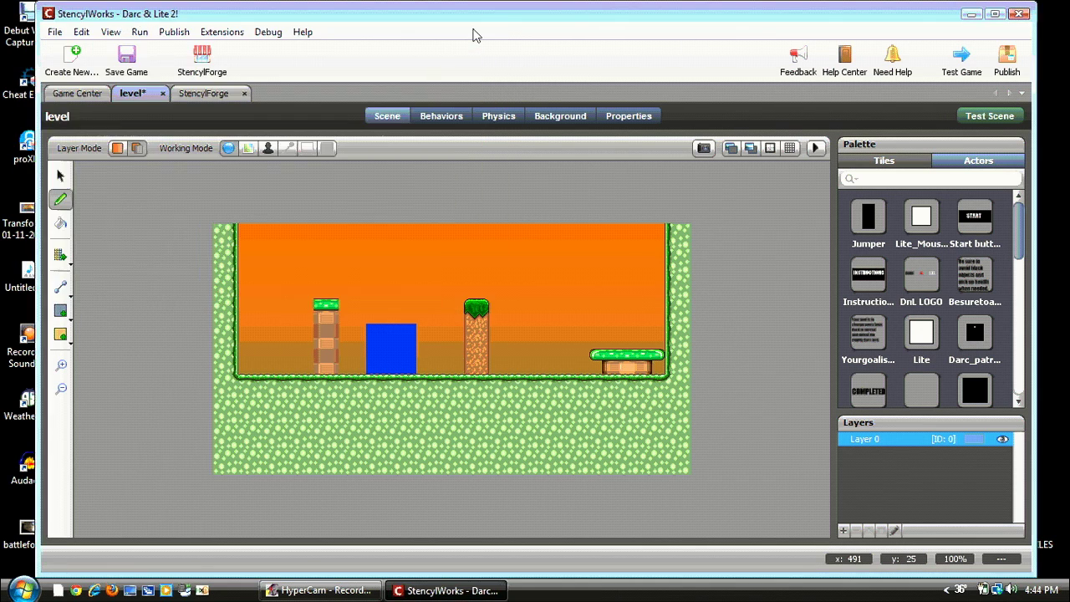
left_click(441, 117)
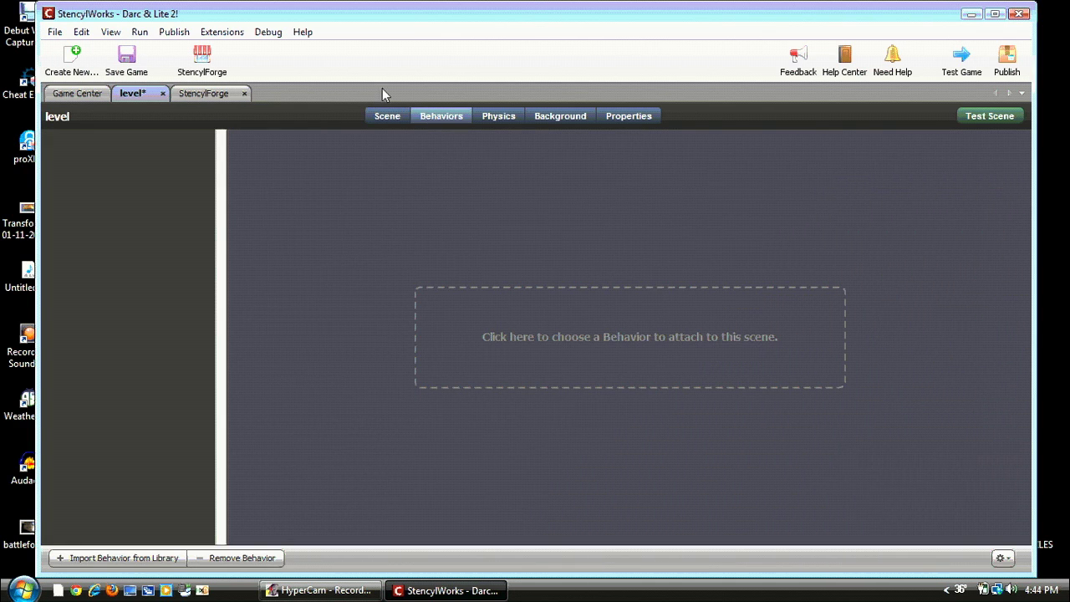
left_click(200, 94)
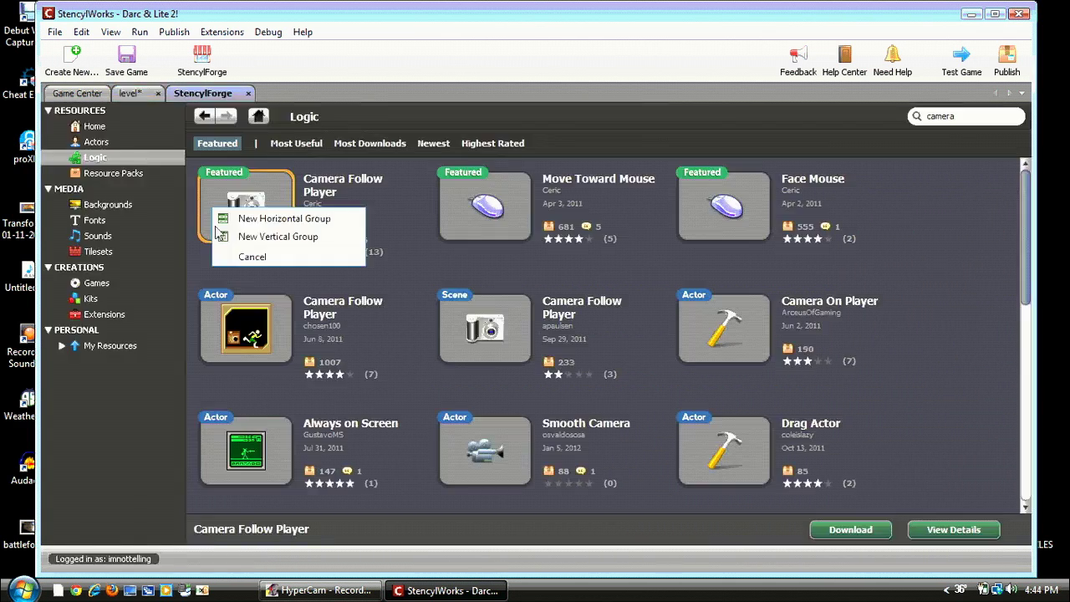
left_click(800, 186)
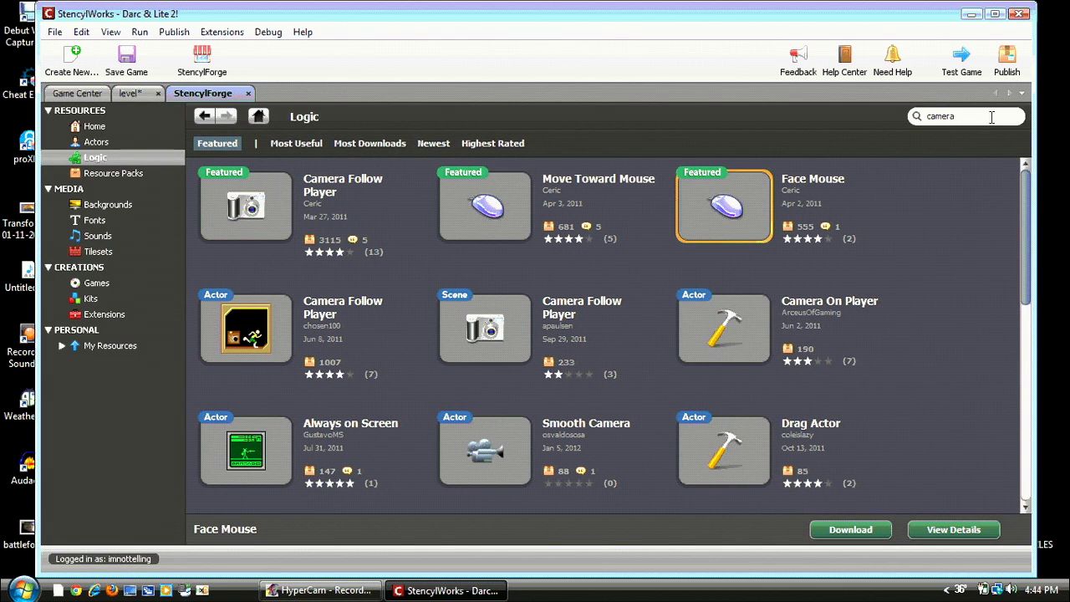
left_click(991, 117)
left_click(111, 159)
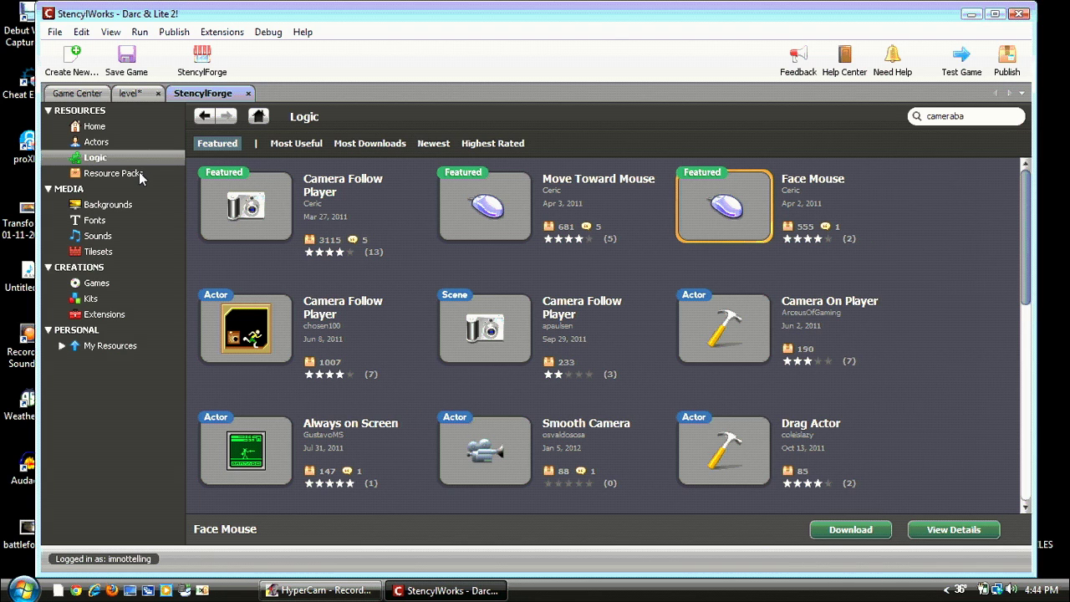
left_click(139, 171)
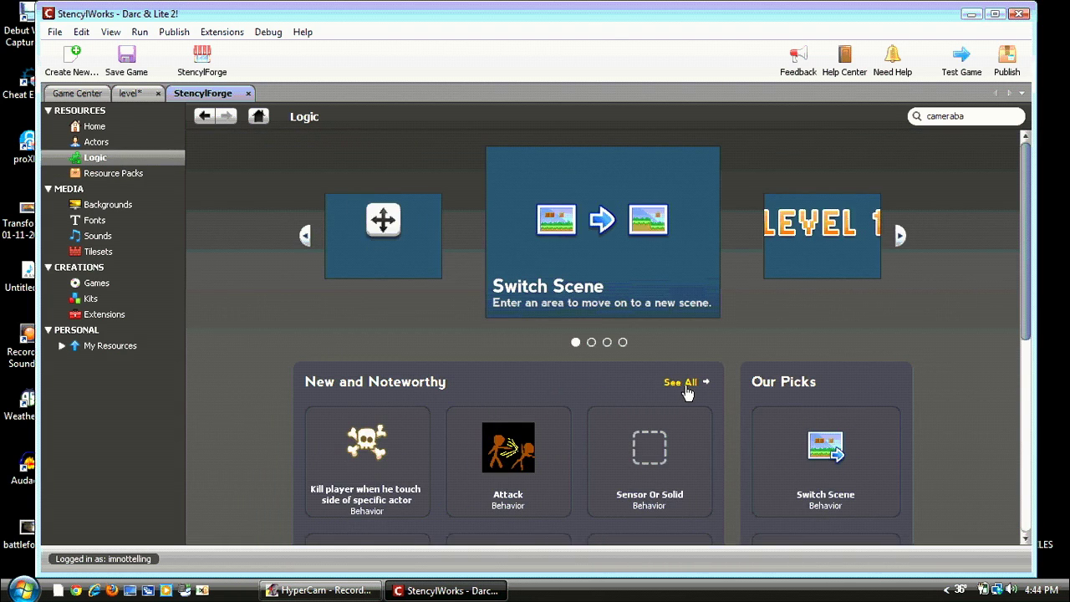
- Download Background Music from the full featured Logic listing, keeping the existing copy
left_click(684, 387)
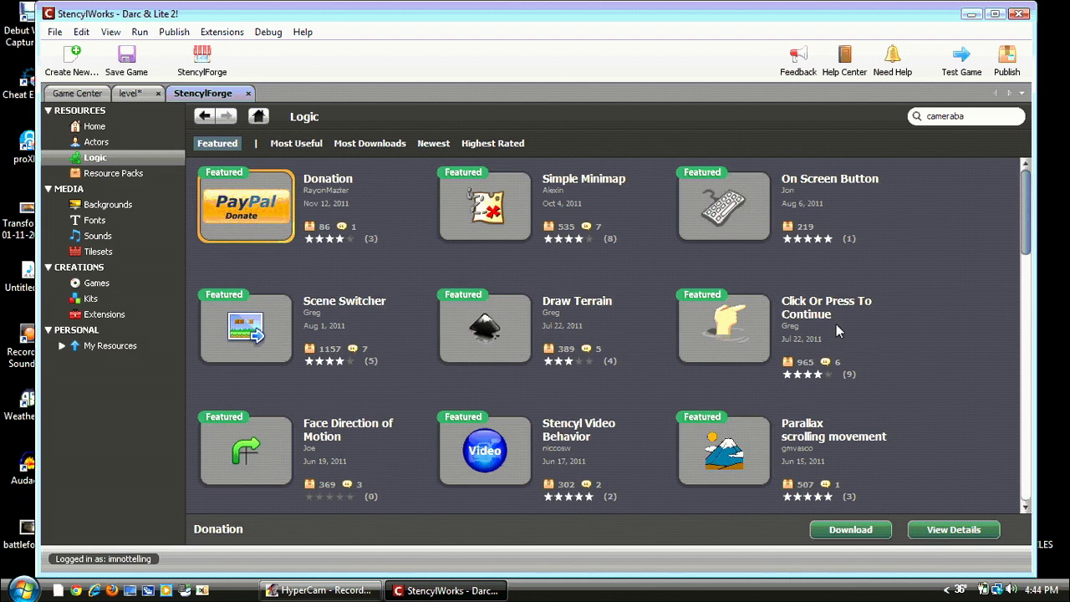
scroll(928, 329, "down", 8)
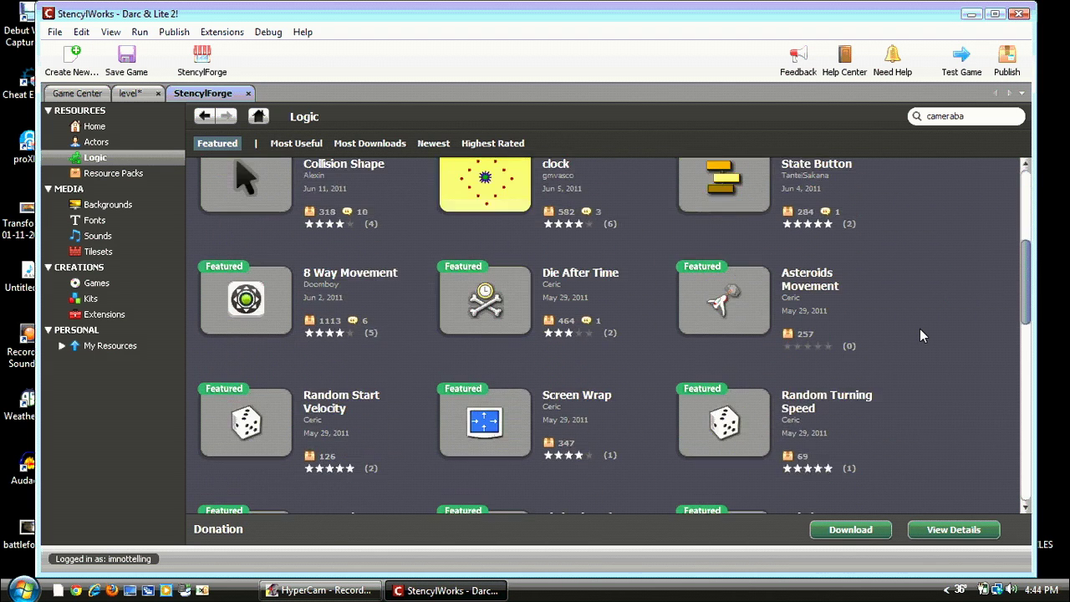
scroll(920, 335, "down", 7)
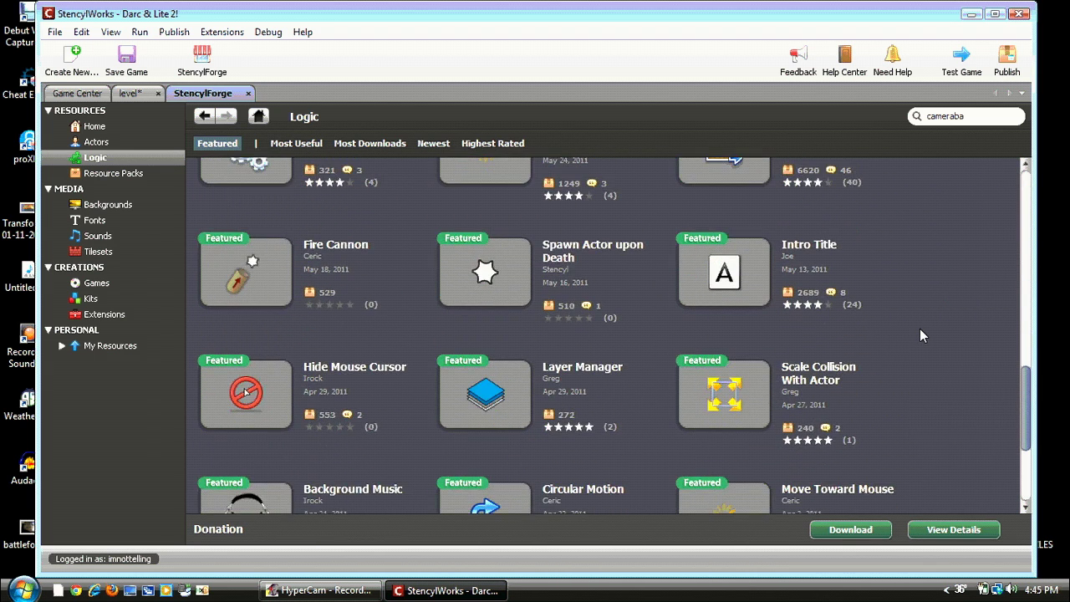
scroll(797, 341, "down", 1)
left_click(247, 404)
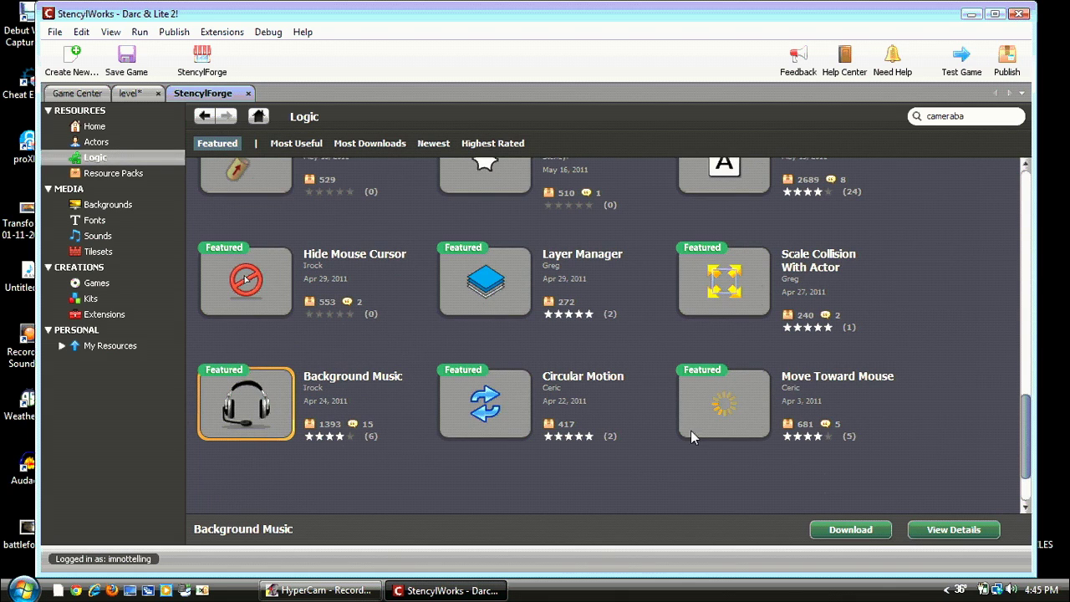
left_click(863, 531)
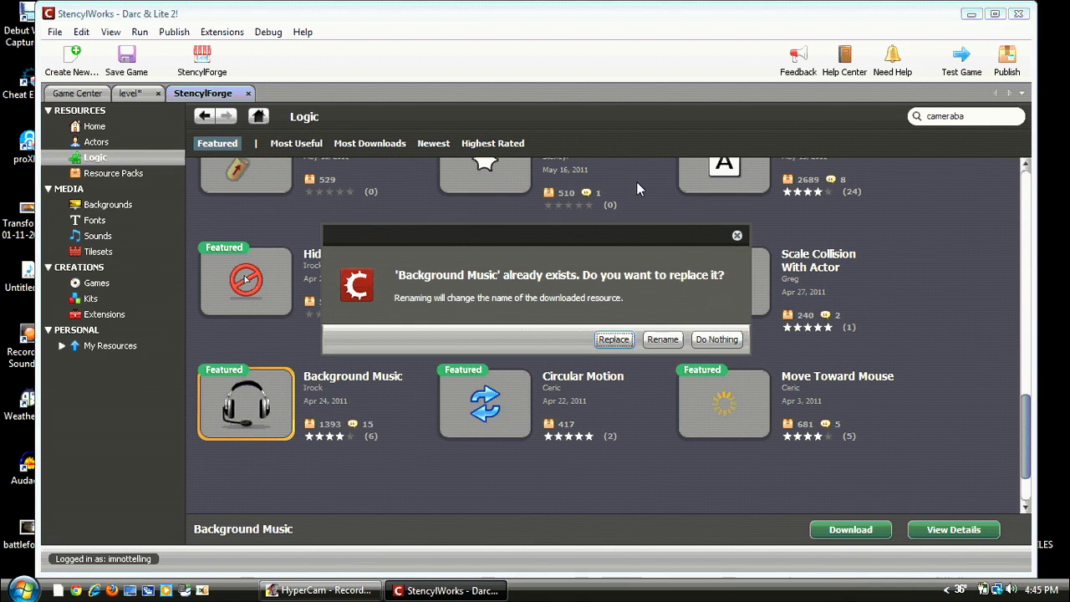
left_click(702, 341)
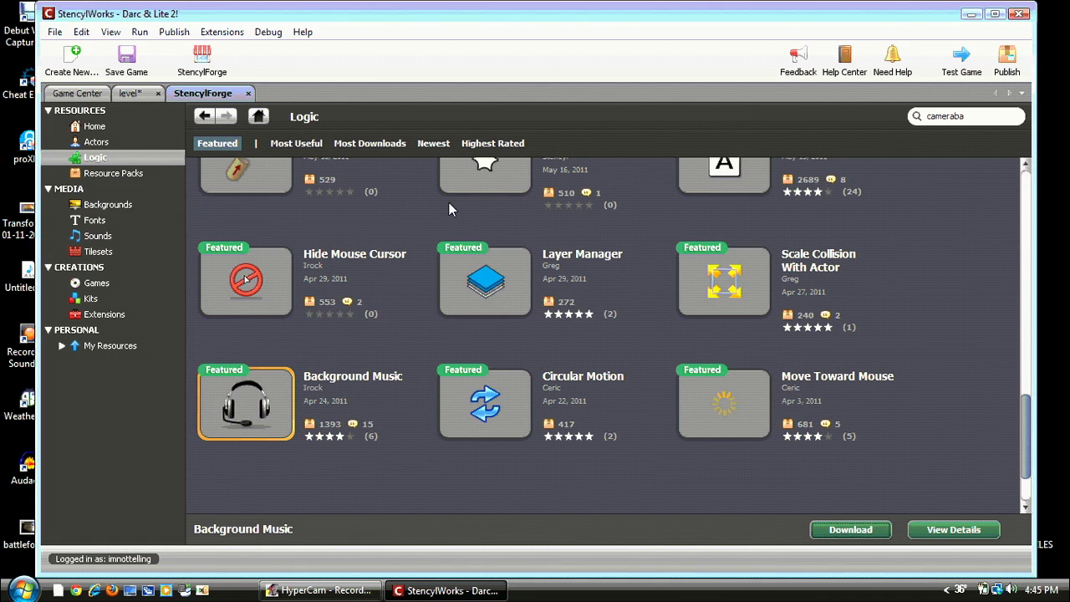
- Attach Background Music to the level scene, leaving Music to Play at No Sound
left_click(134, 94)
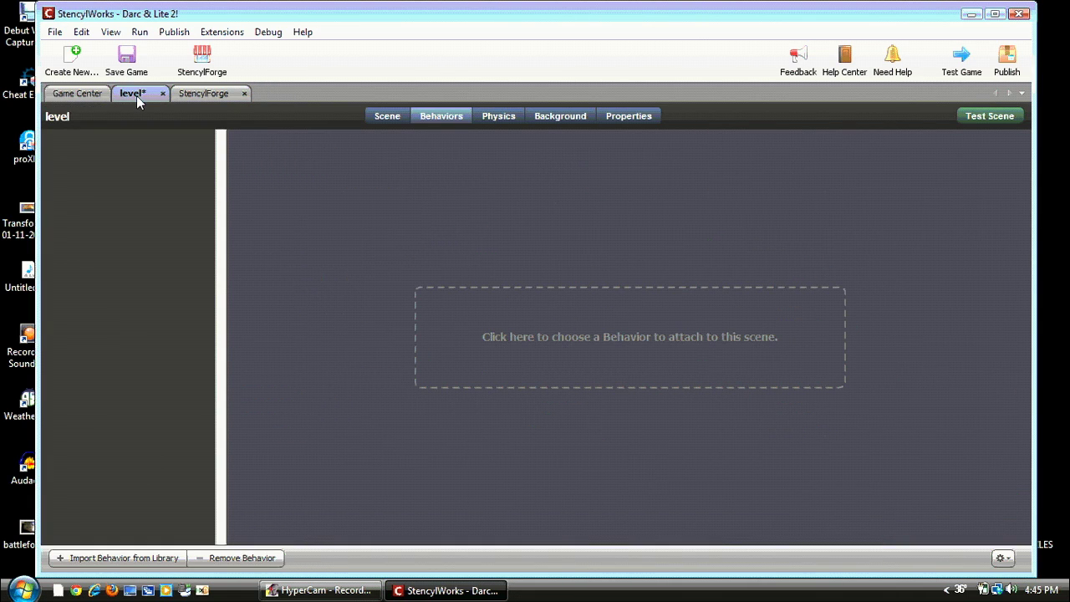
left_click(505, 306)
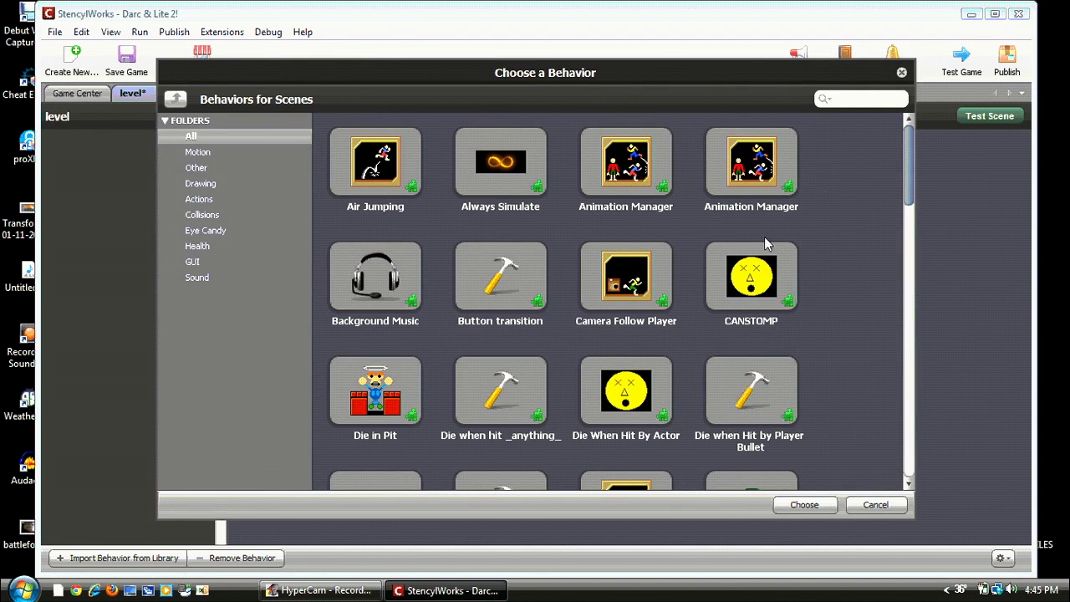
left_click(369, 298)
left_click(823, 505)
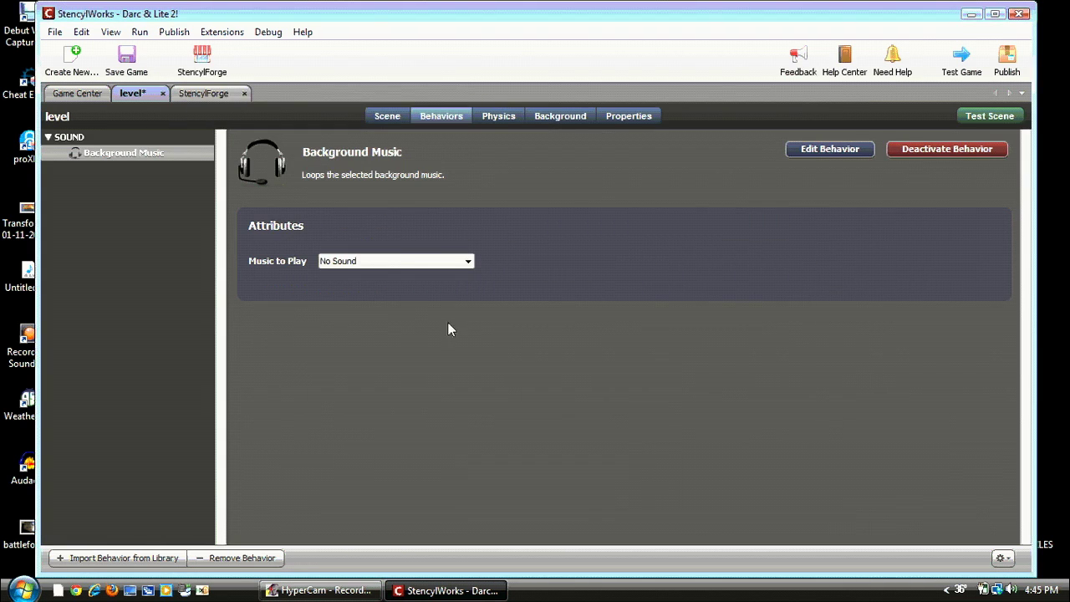
left_click(392, 261)
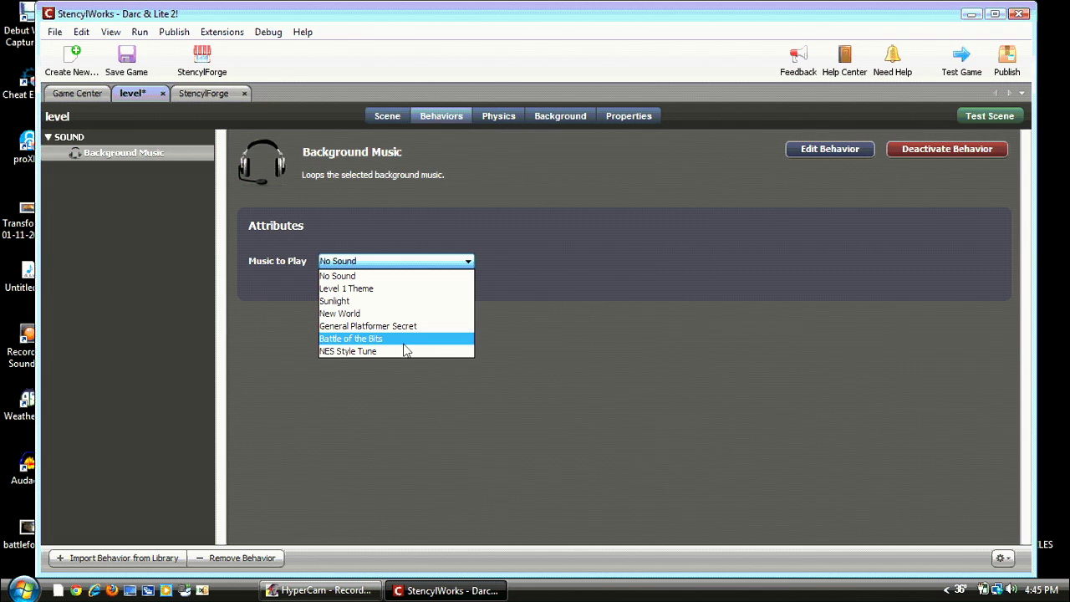
key("s")
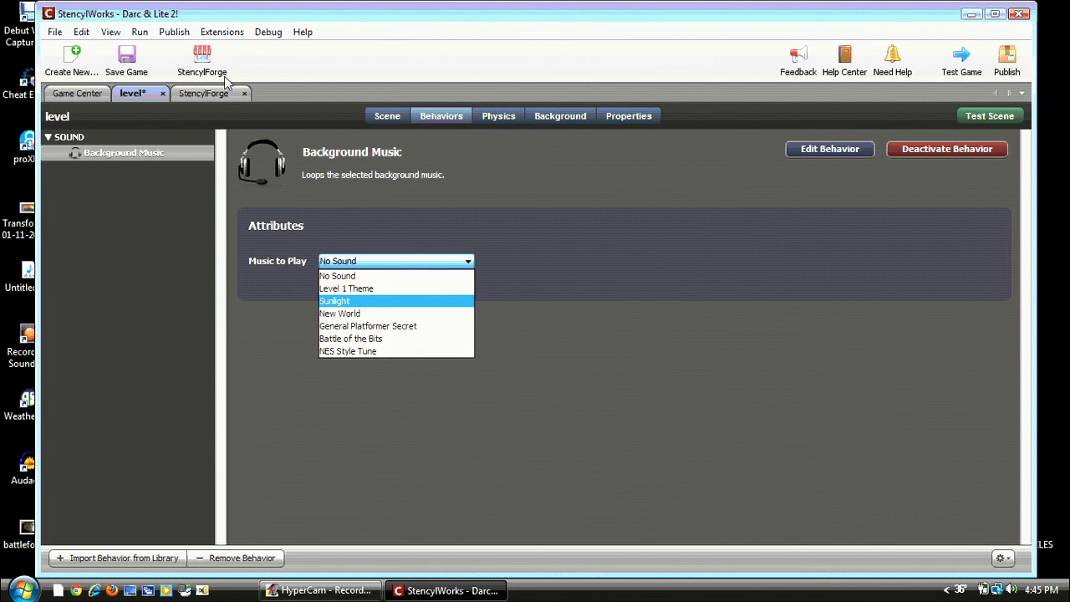
key("Escape")
left_click(211, 97)
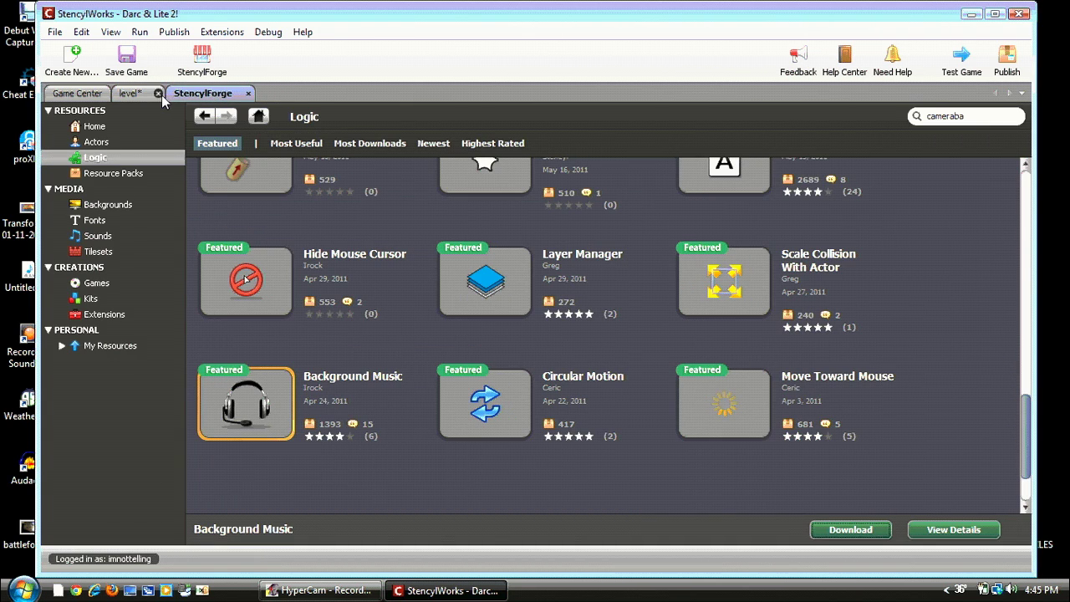
left_click(130, 94)
left_click(362, 262)
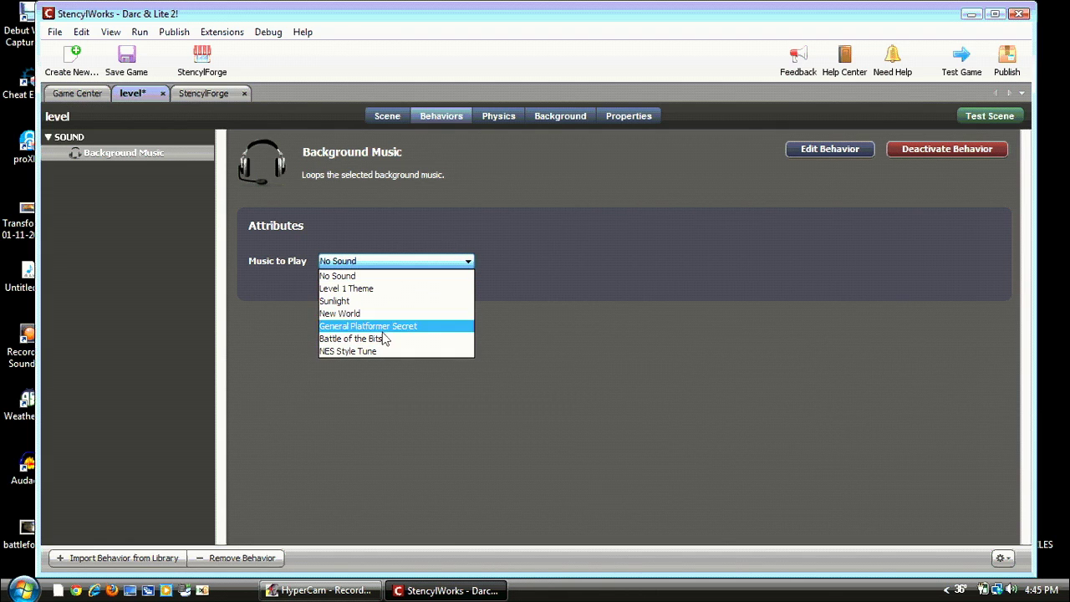
left_click(569, 343)
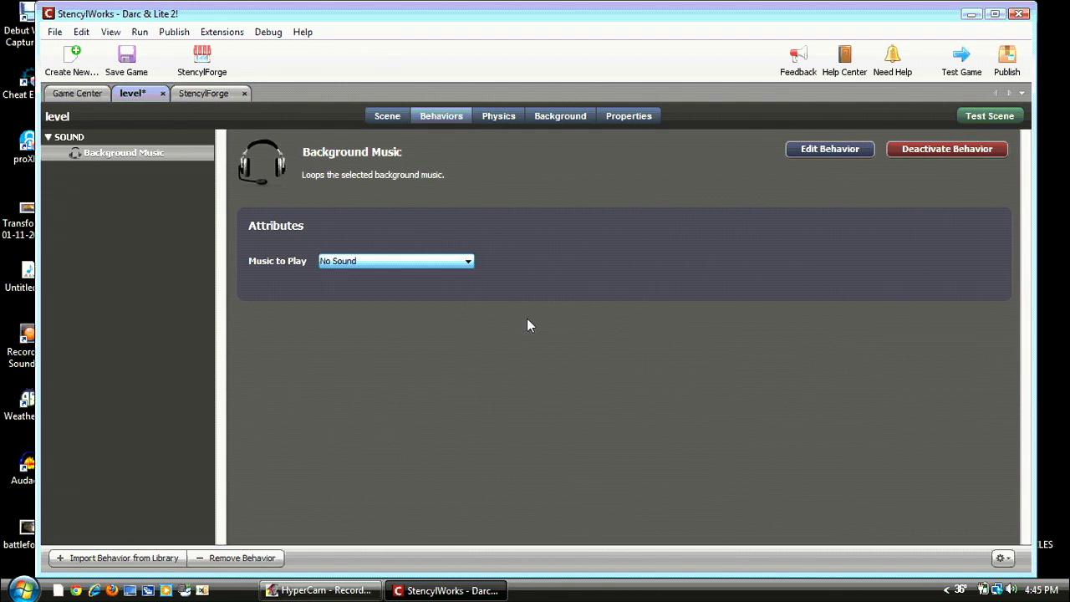
- Close the level scene with Save, then quit StencylWorks choosing Don't Save
left_click(163, 93)
left_click(616, 338)
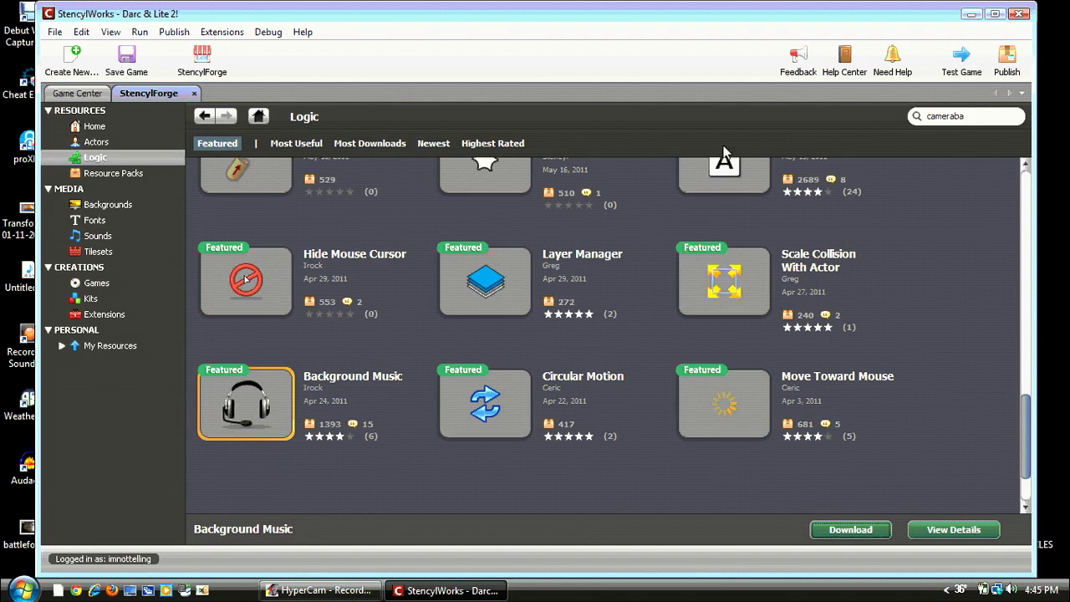
left_click(1022, 15)
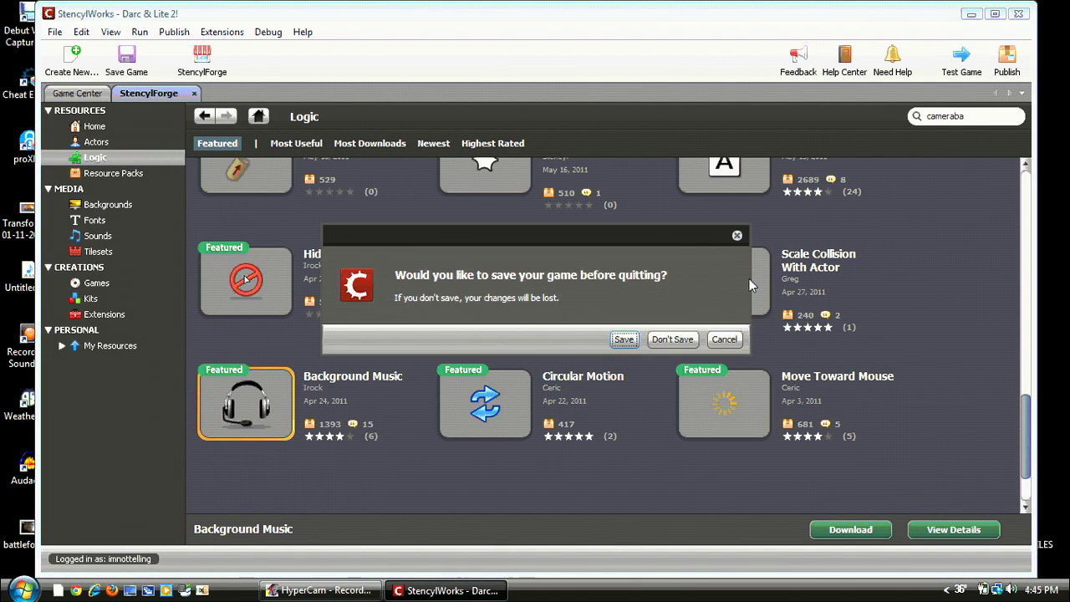
left_click(660, 341)
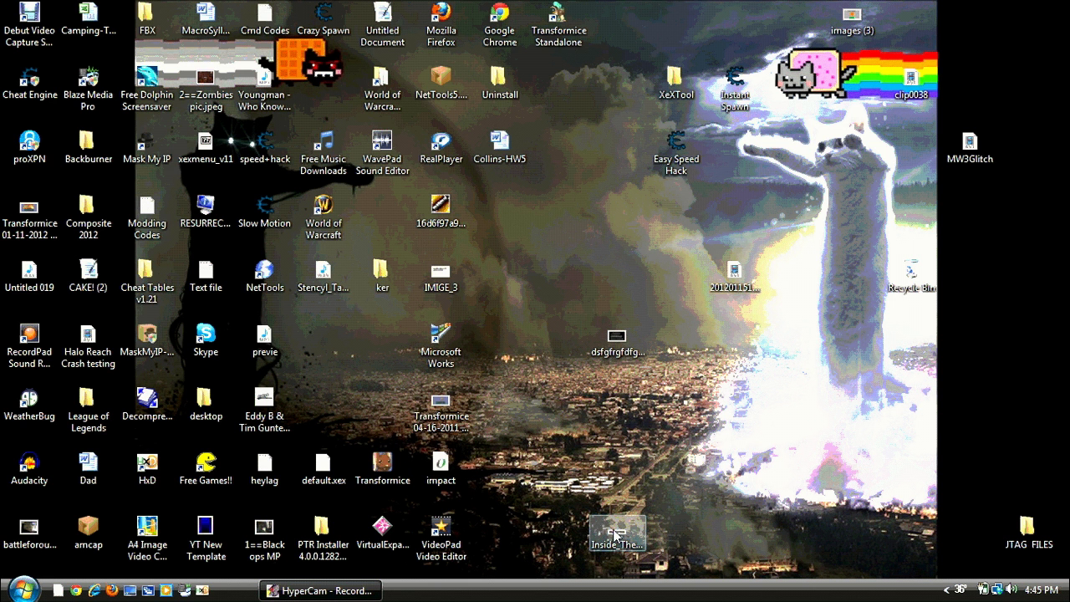
- View the Inside_The_Box_Games.png logo in Photo Gallery, close it, and bring up the Start menu
left_click_drag(617, 535, 787, 412)
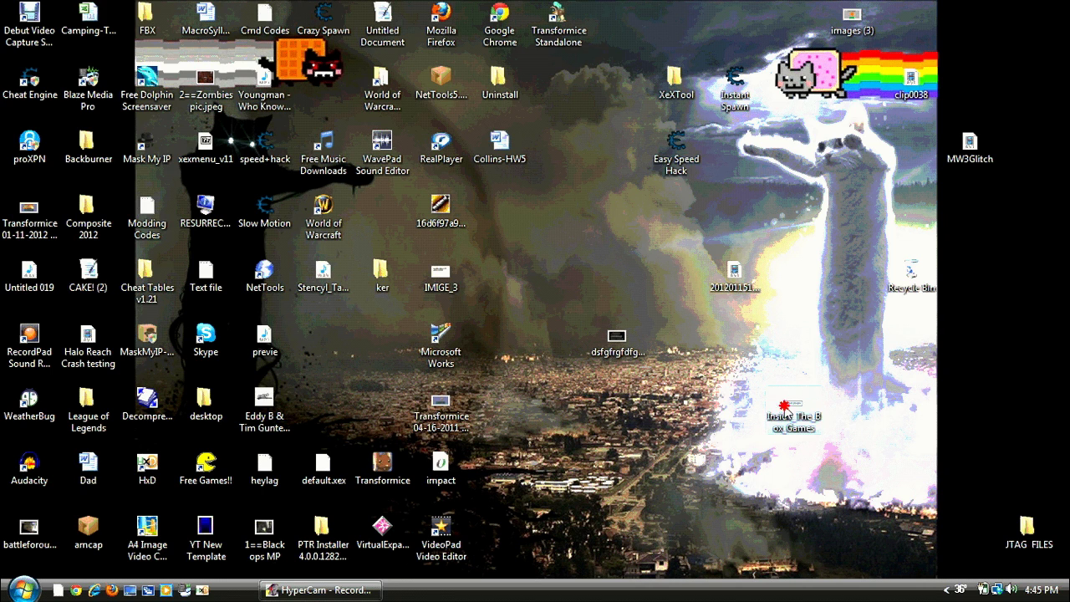
key("Return")
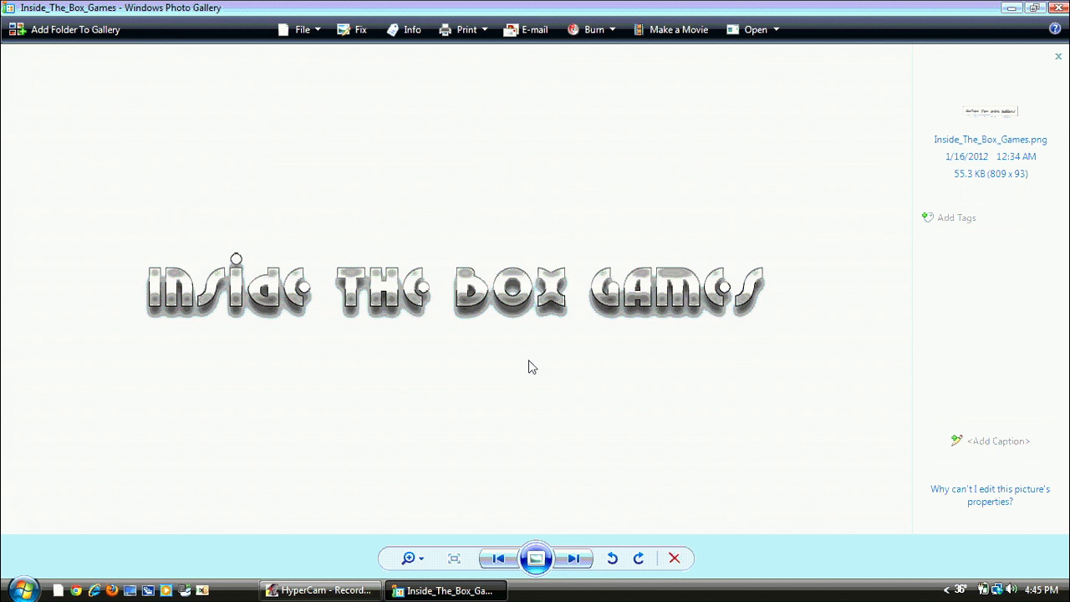
left_click(1058, 7)
key("super")
key("super")
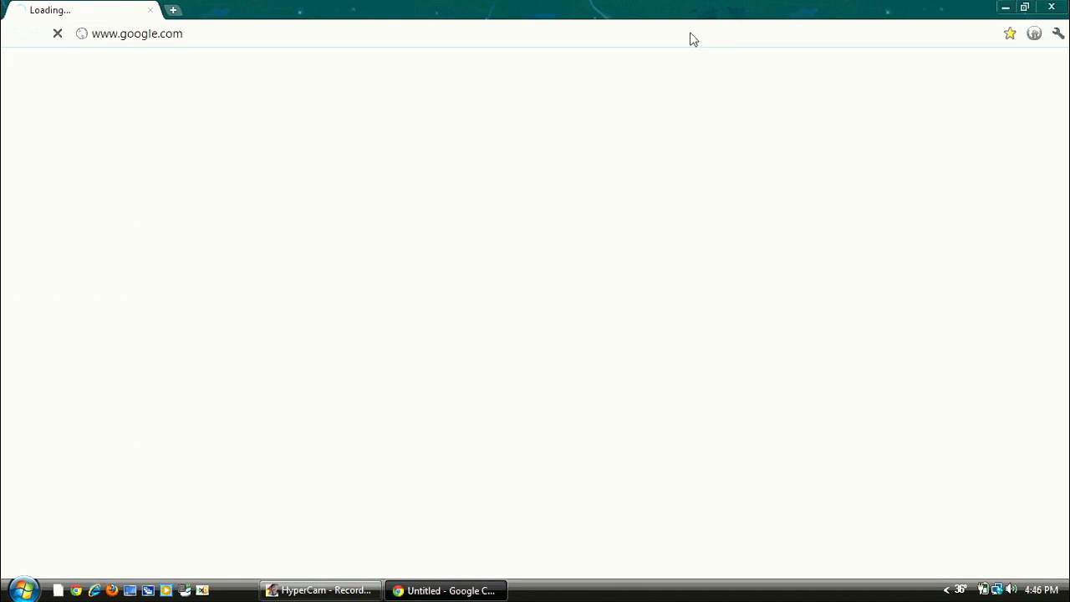
left_click(691, 32)
type("ww")
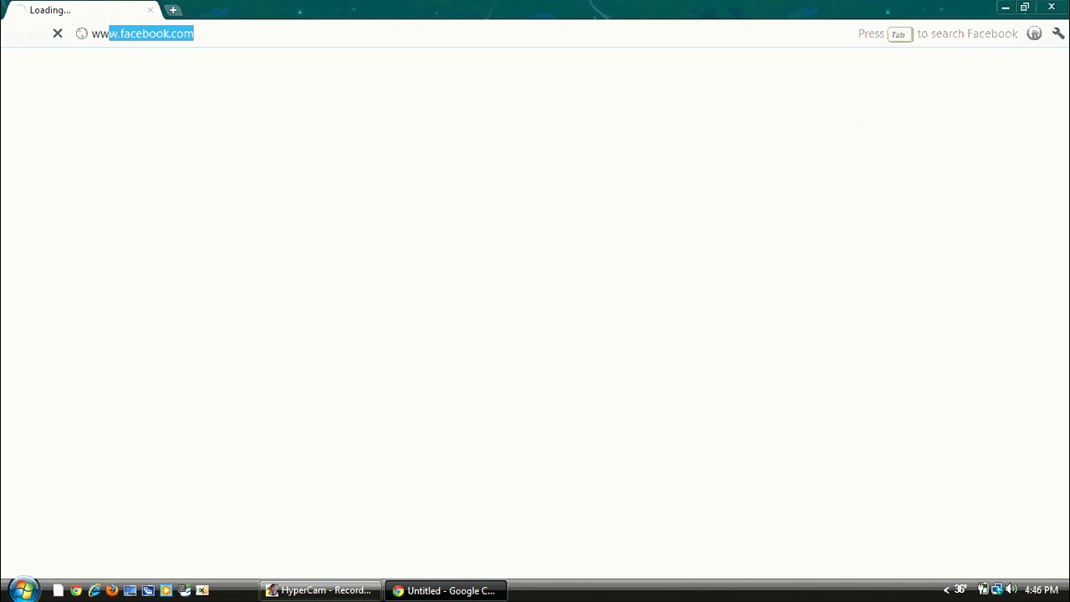
type("w.in'")
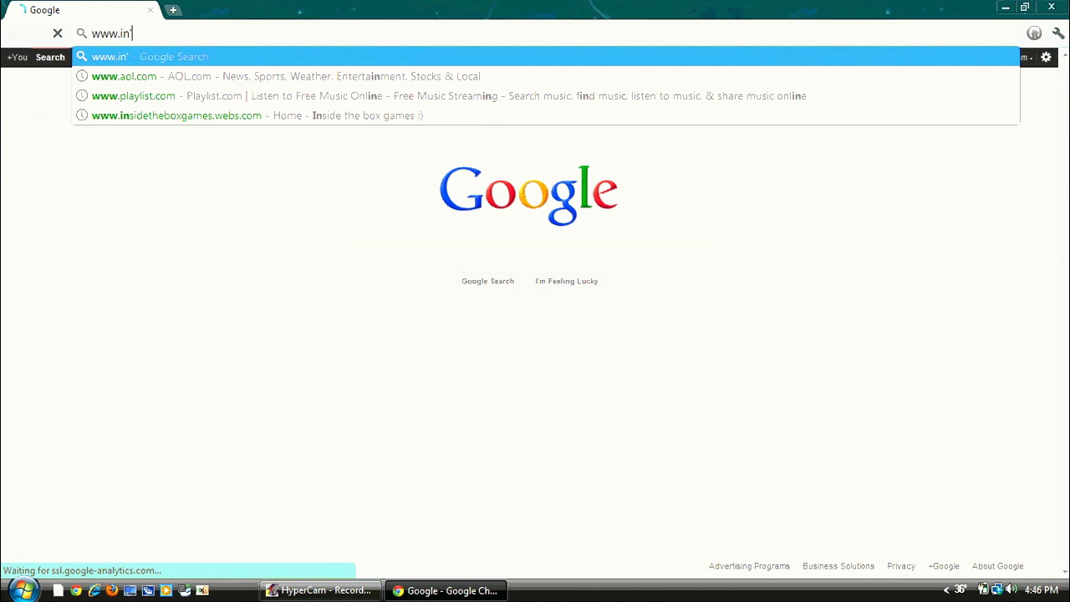
key("BackSpace")
left_click(416, 123)
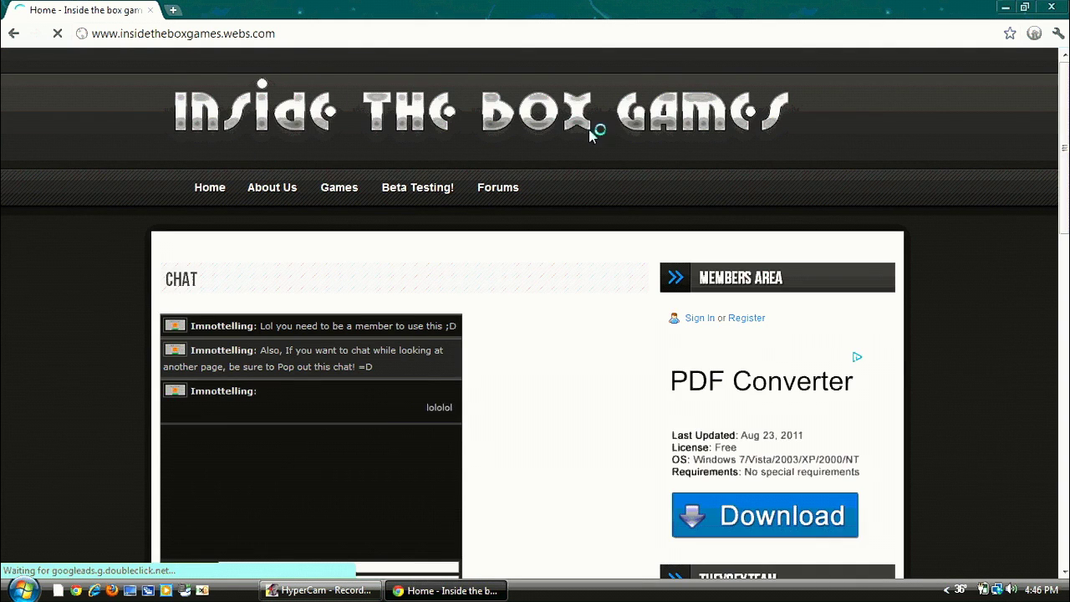
scroll(89, 196, "down", 2)
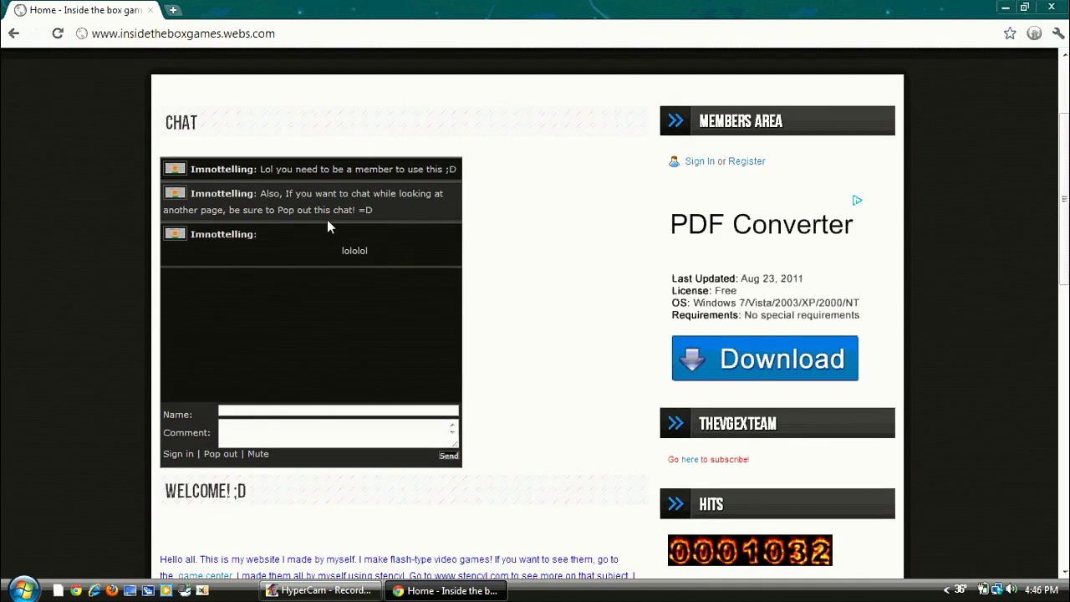
scroll(123, 332, "down", 3)
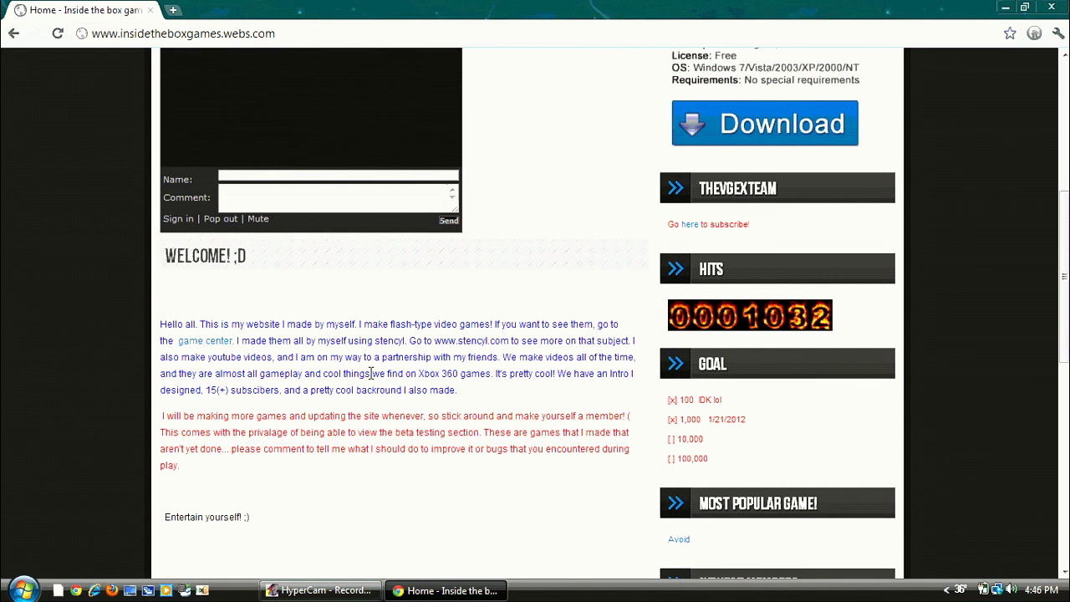
scroll(366, 383, "down", 2)
scroll(365, 382, "down", 3)
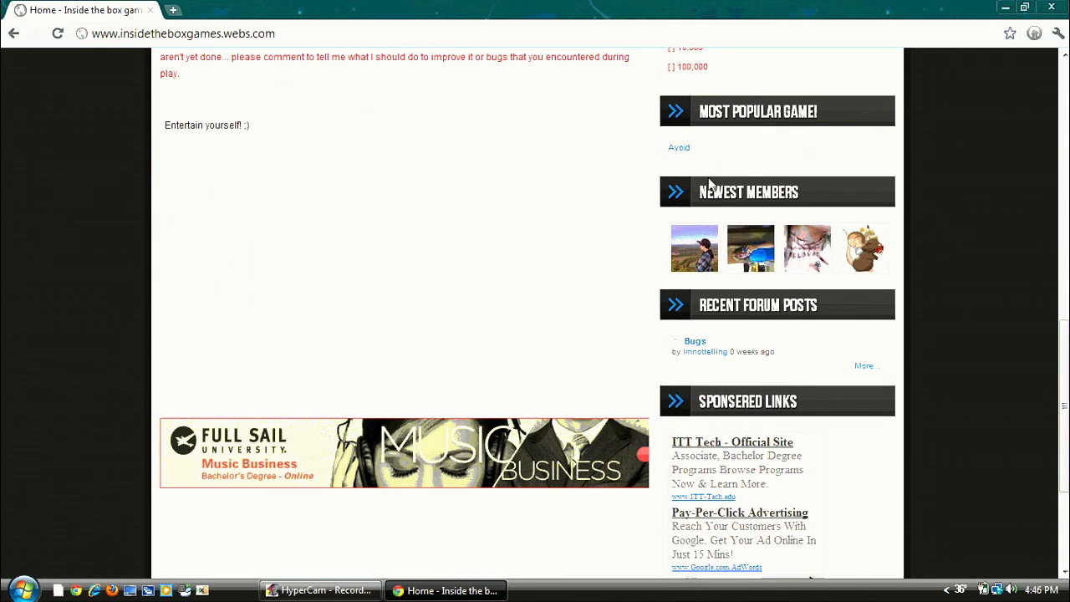
scroll(644, 262, "up", 12)
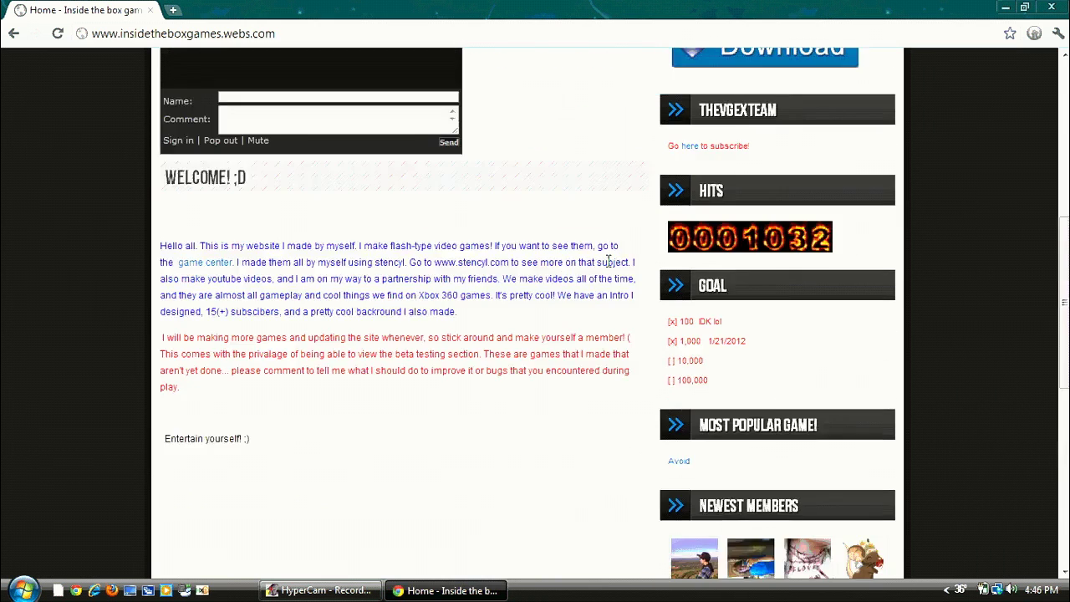
- Open the site's sign-in page, then the Beta Testing! page with the Dark & Lite 2 embed
left_click(706, 318)
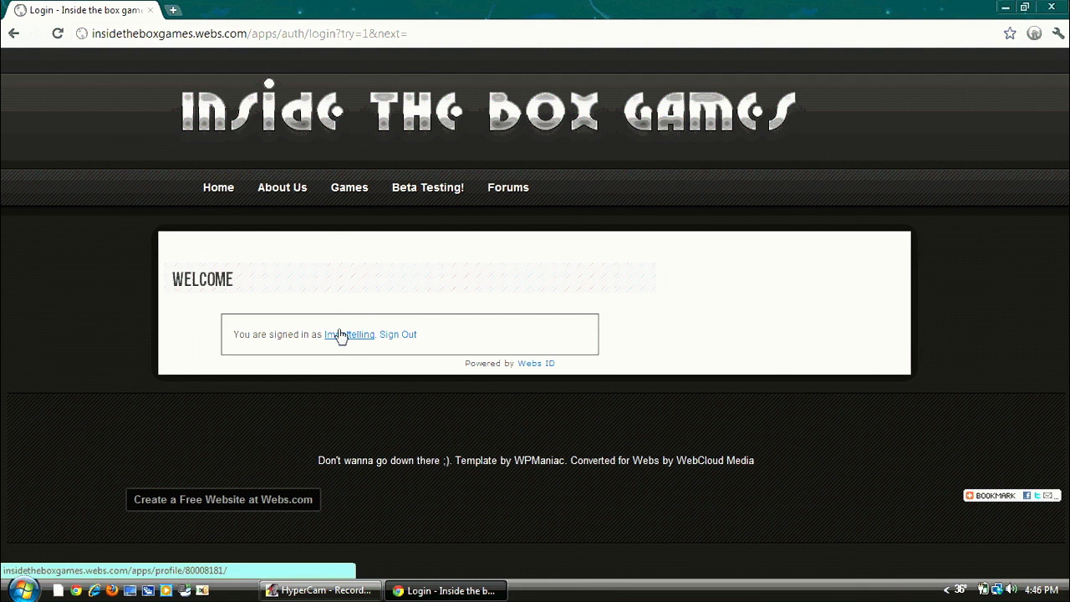
left_click(407, 197)
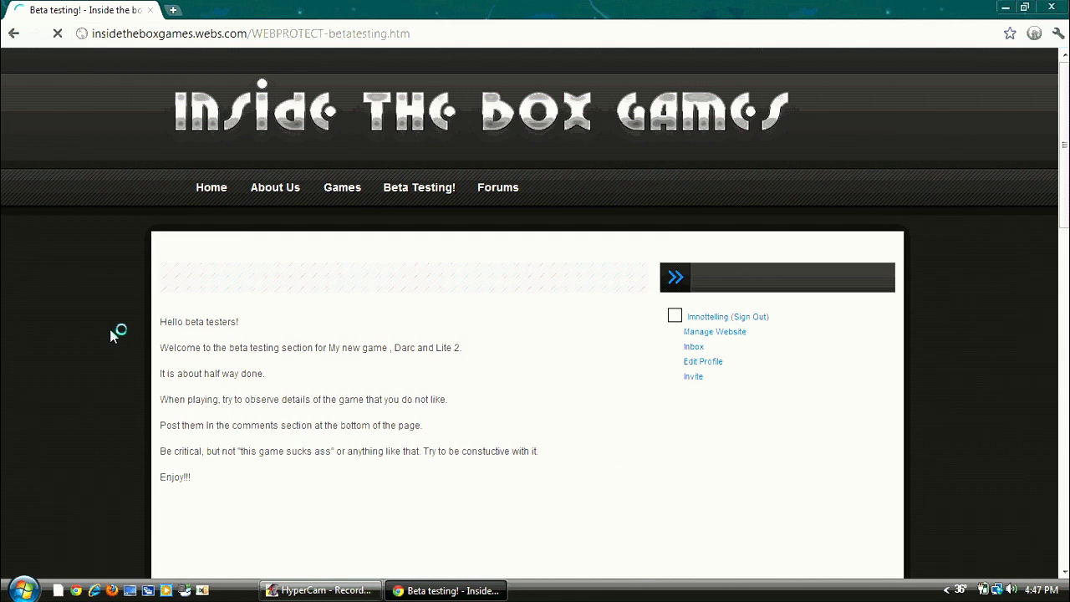
scroll(112, 333, "down", 7)
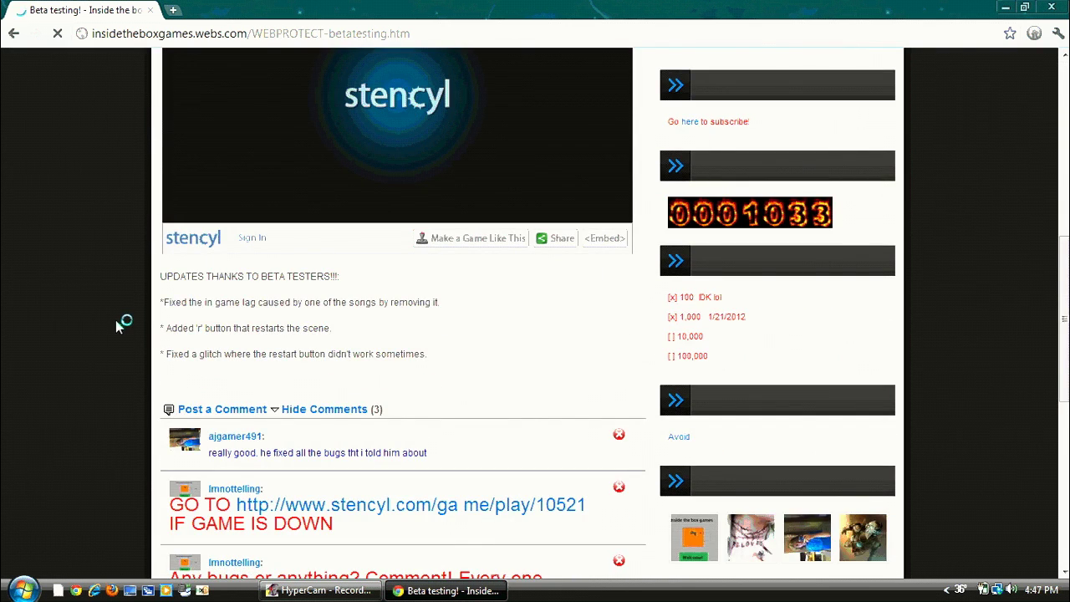
scroll(115, 326, "up", 2)
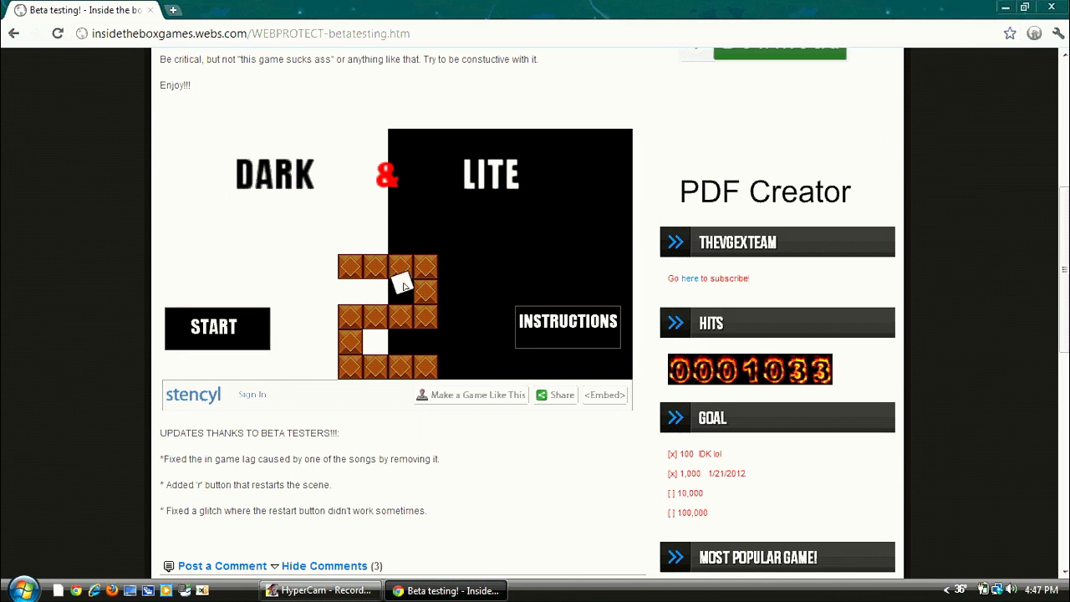
- View the Dark & Lite instructions, start Level One, and run and jump the square past the Darc creatures
left_click(548, 316)
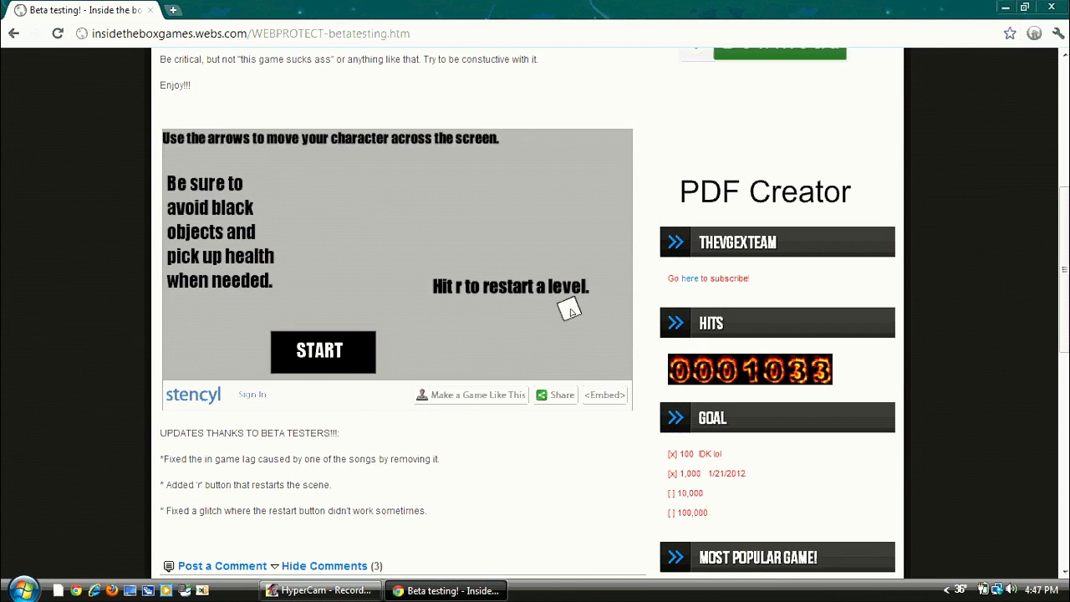
left_click(319, 349)
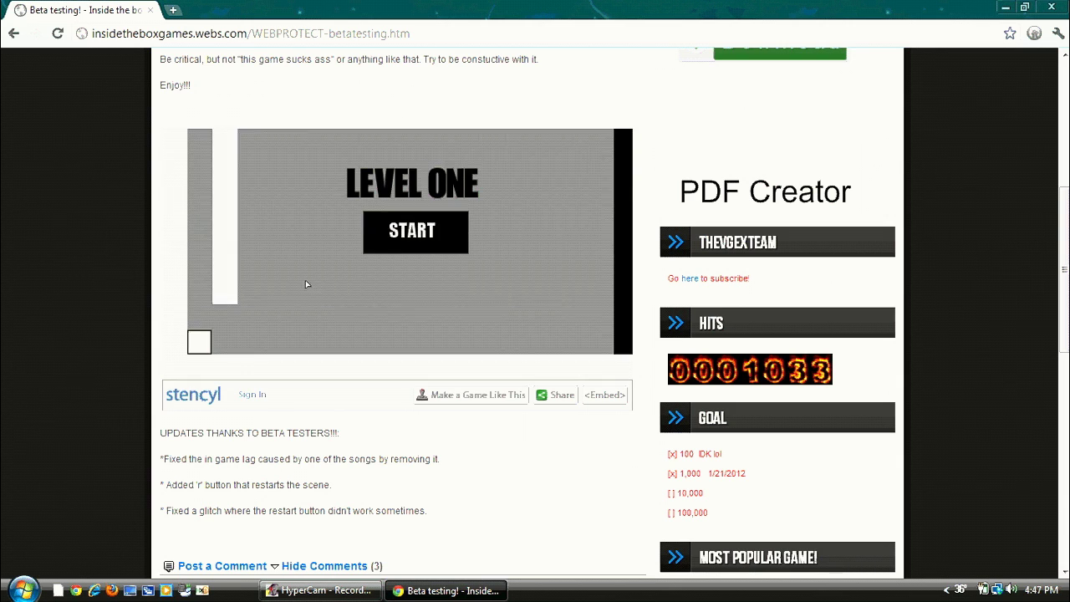
key("Right")
key("Up")
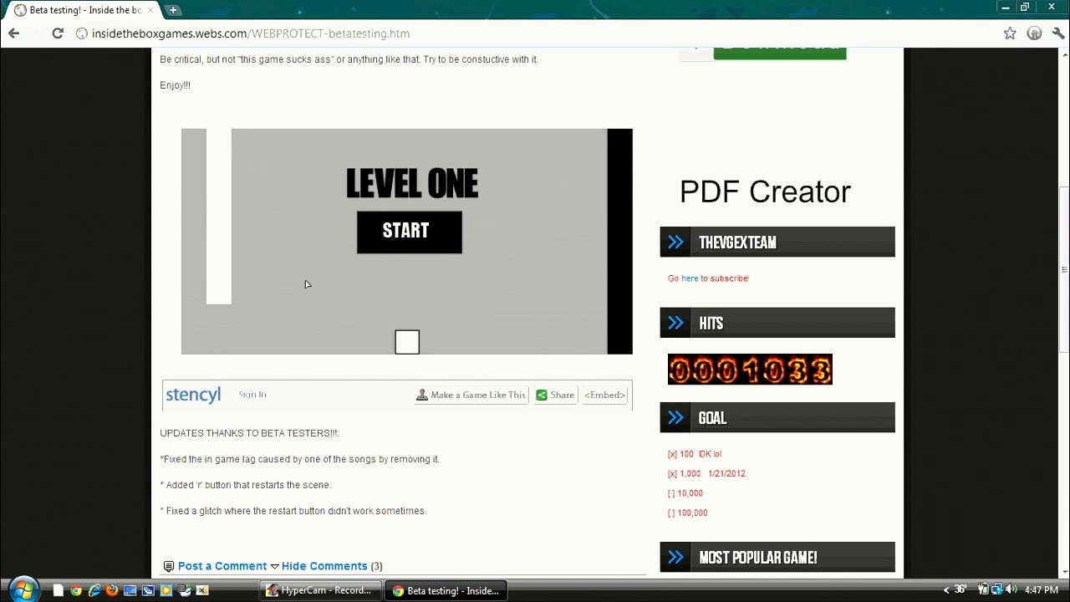
key("Right")
key("Up")
key("Right")
key("Up")
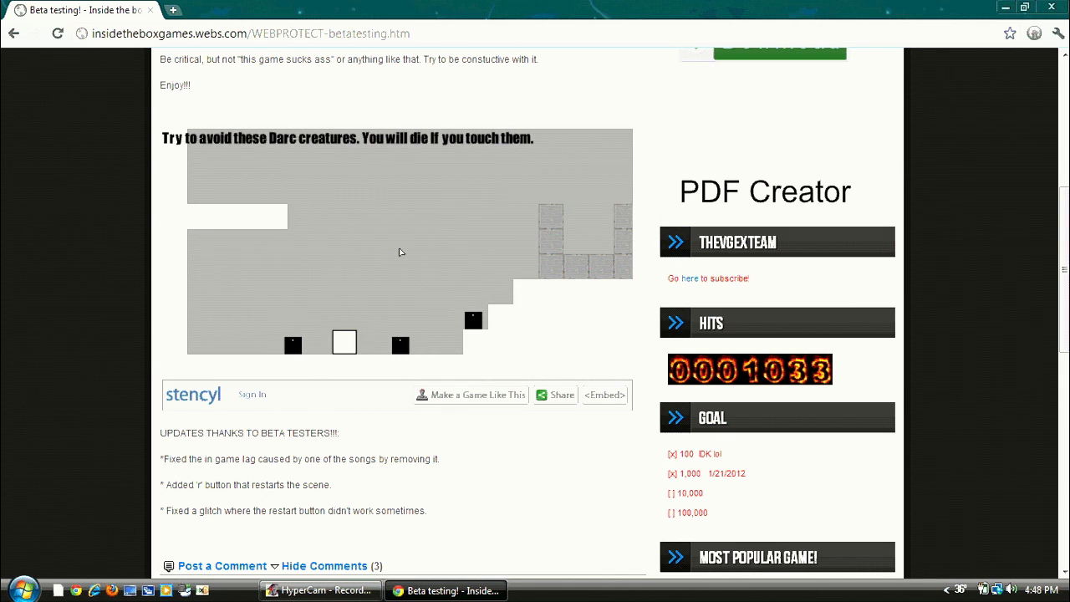
key("Right")
key("Up")
left_click(1051, 7)
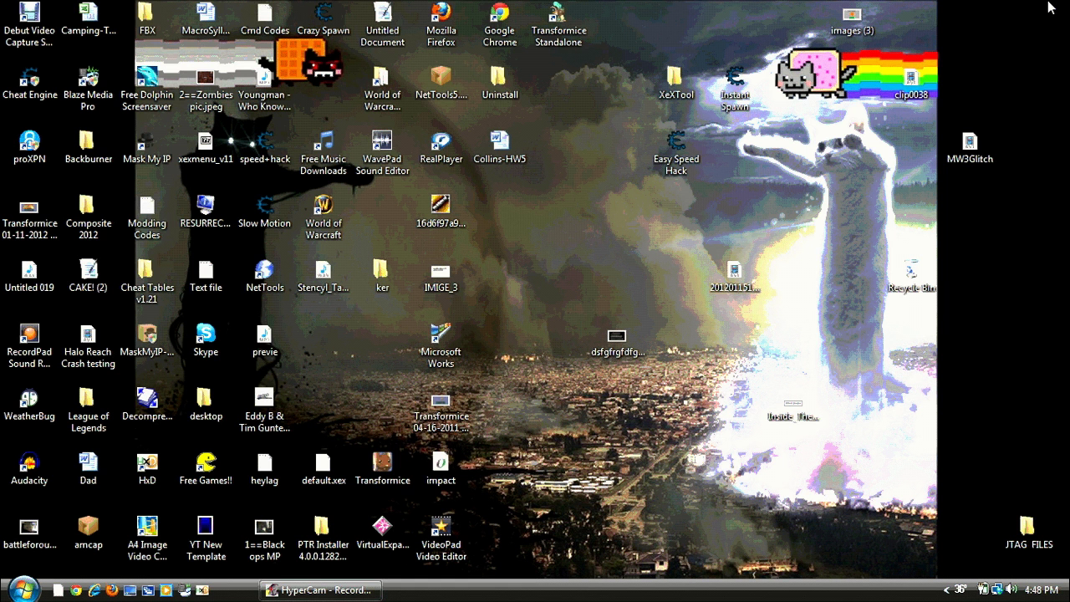